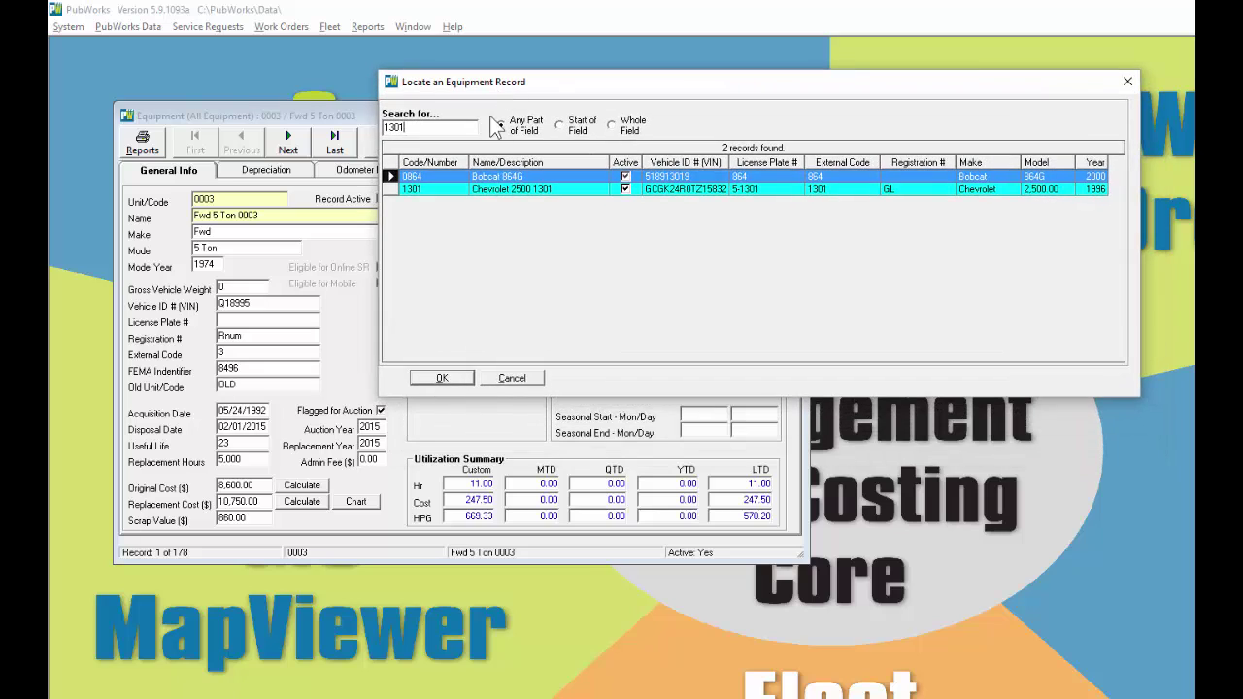
Open the equipment record for unit 1301, Chevrolet 2500, from the search results
left_click(522, 189)
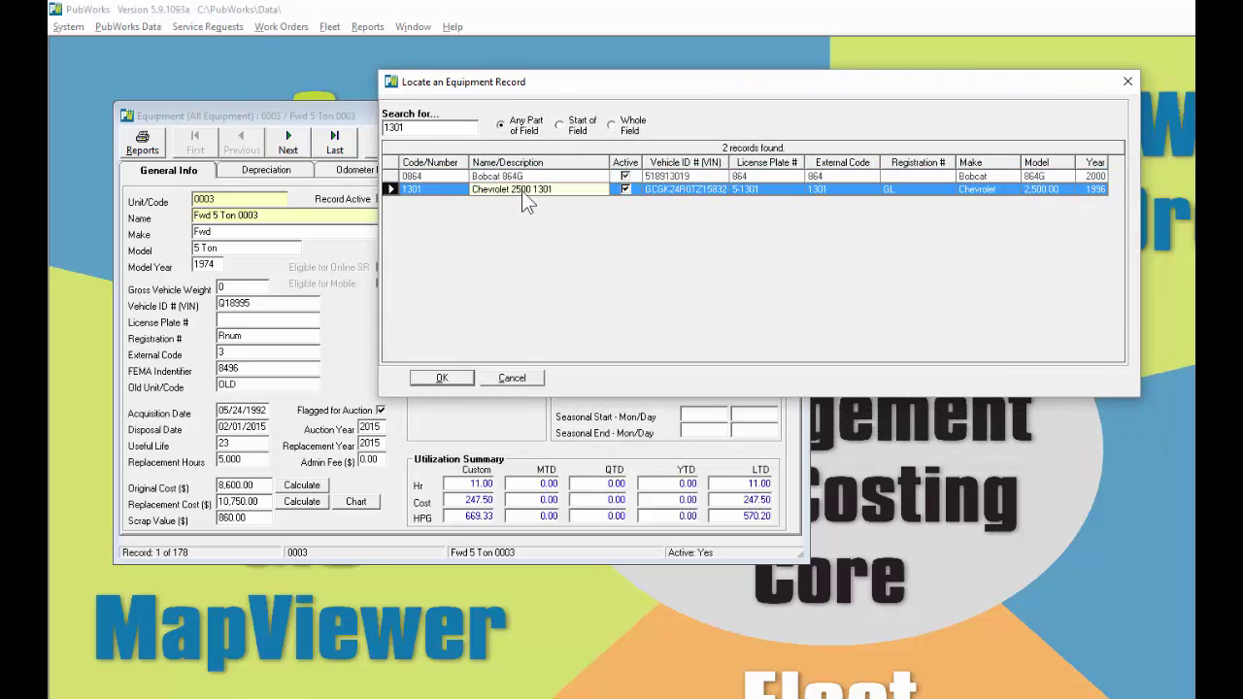
left_click(468, 378)
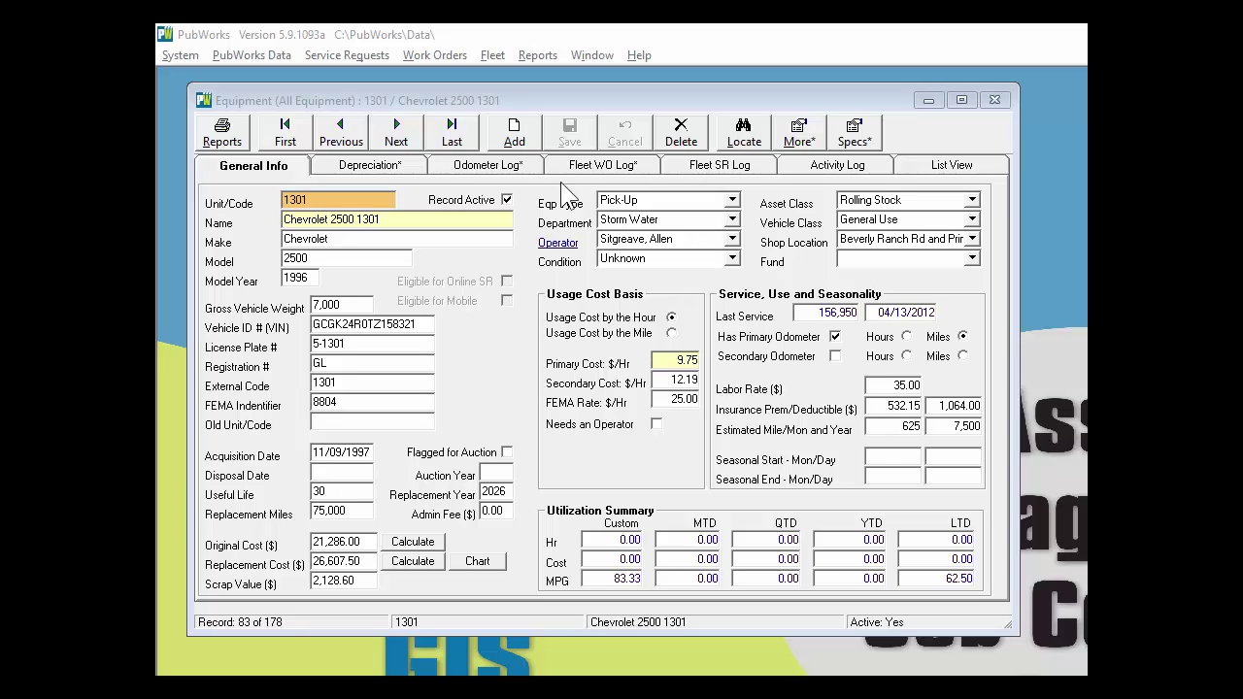
Examine the vehicle's unit code, equipment type, useful life, original, replacement and scrap values, and its depreciation schedule
left_click(547, 205)
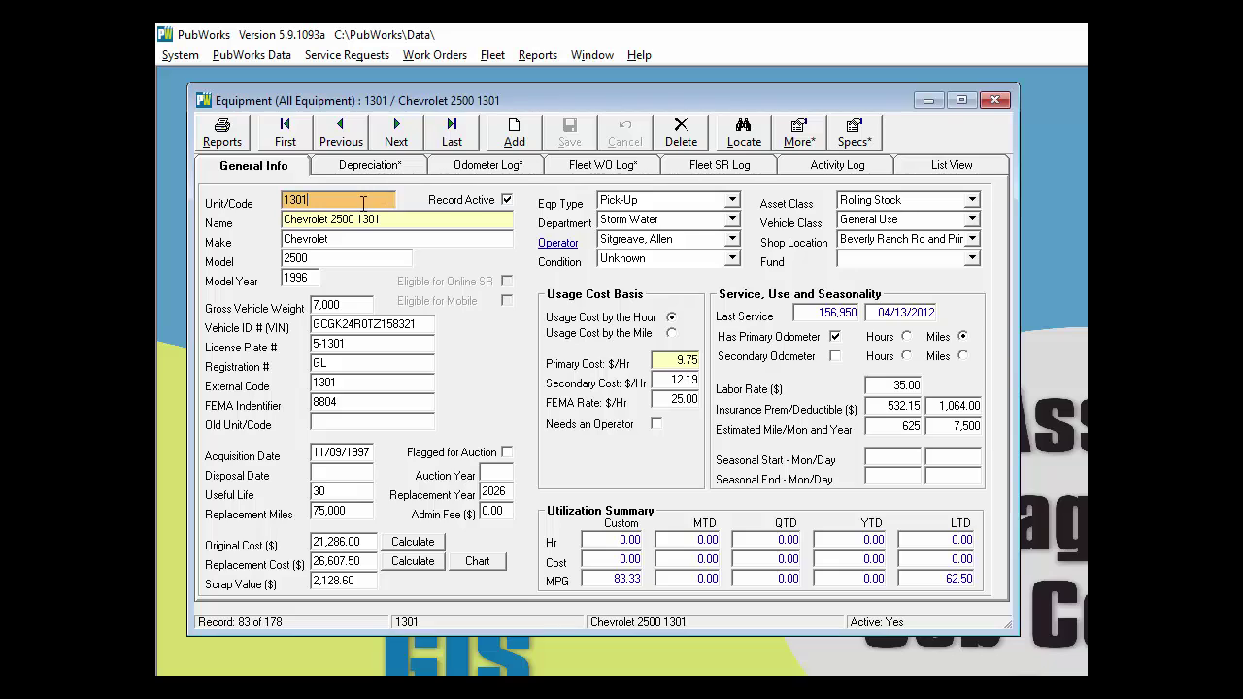
left_click(654, 203)
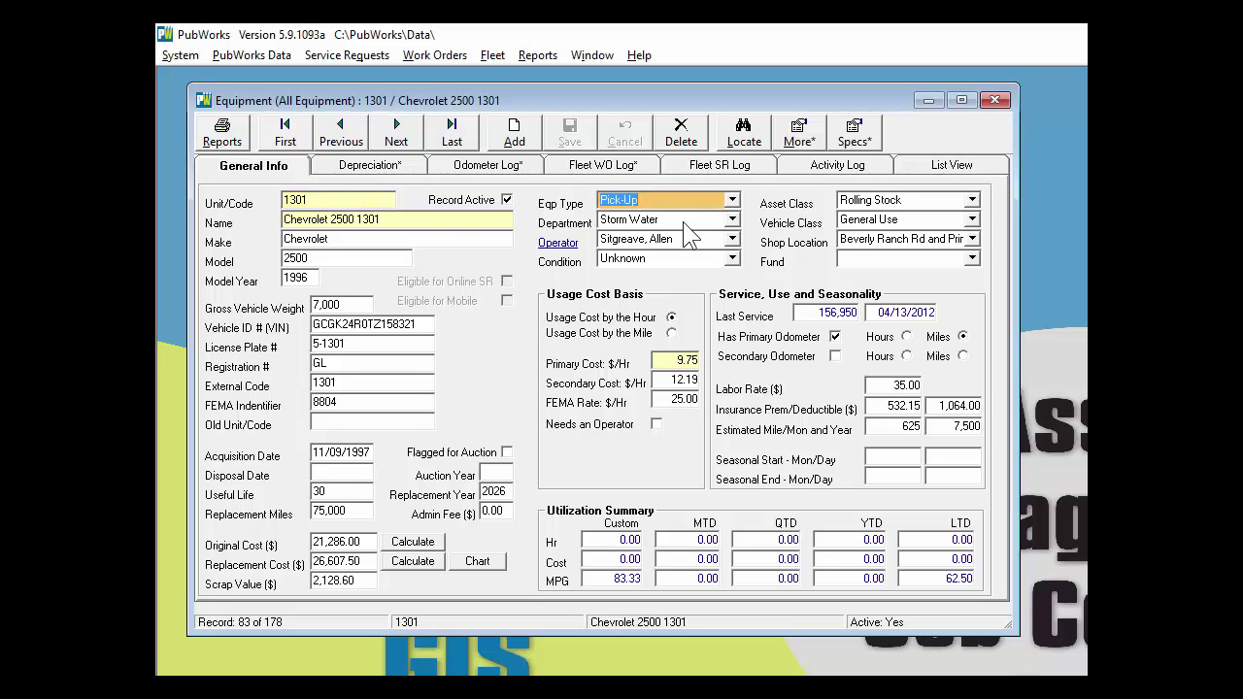
key("Tab")
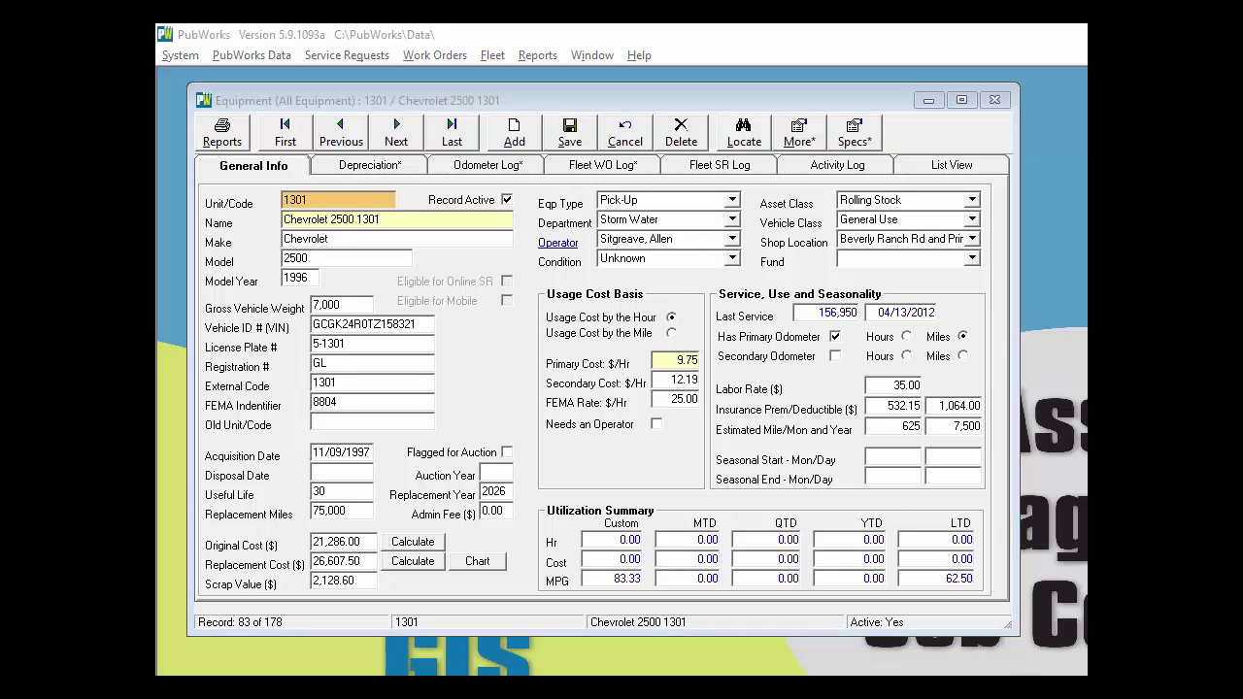
left_click(352, 494)
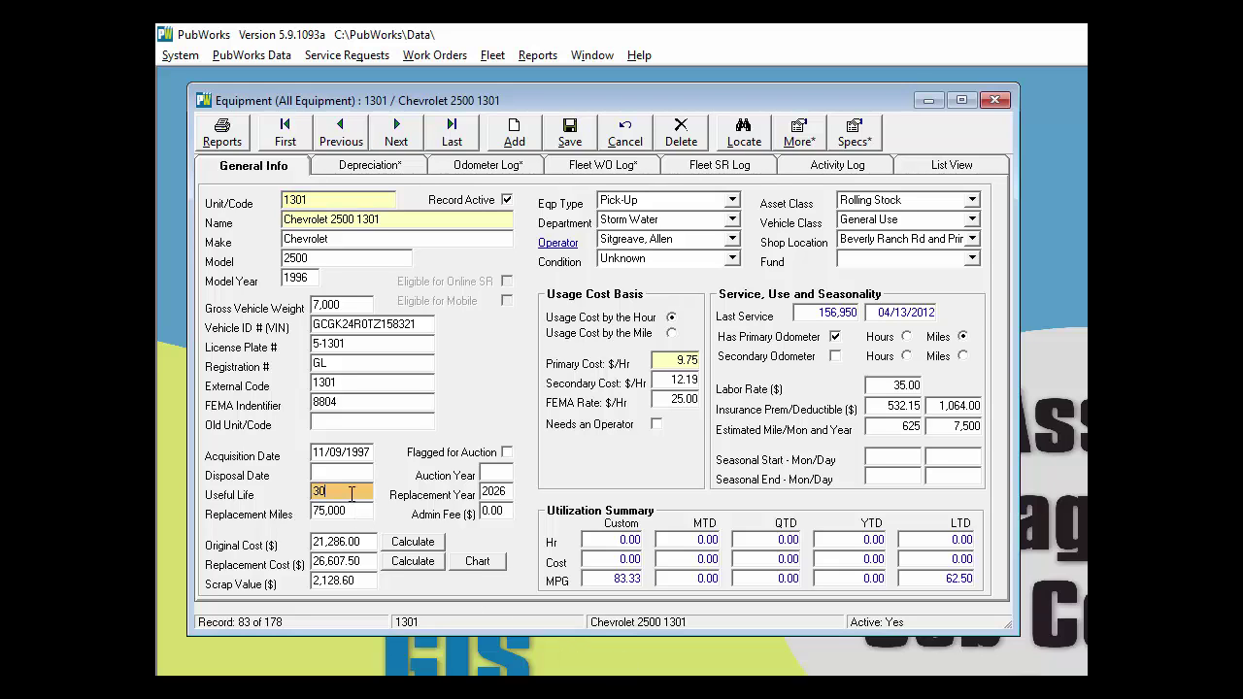
left_click(364, 542)
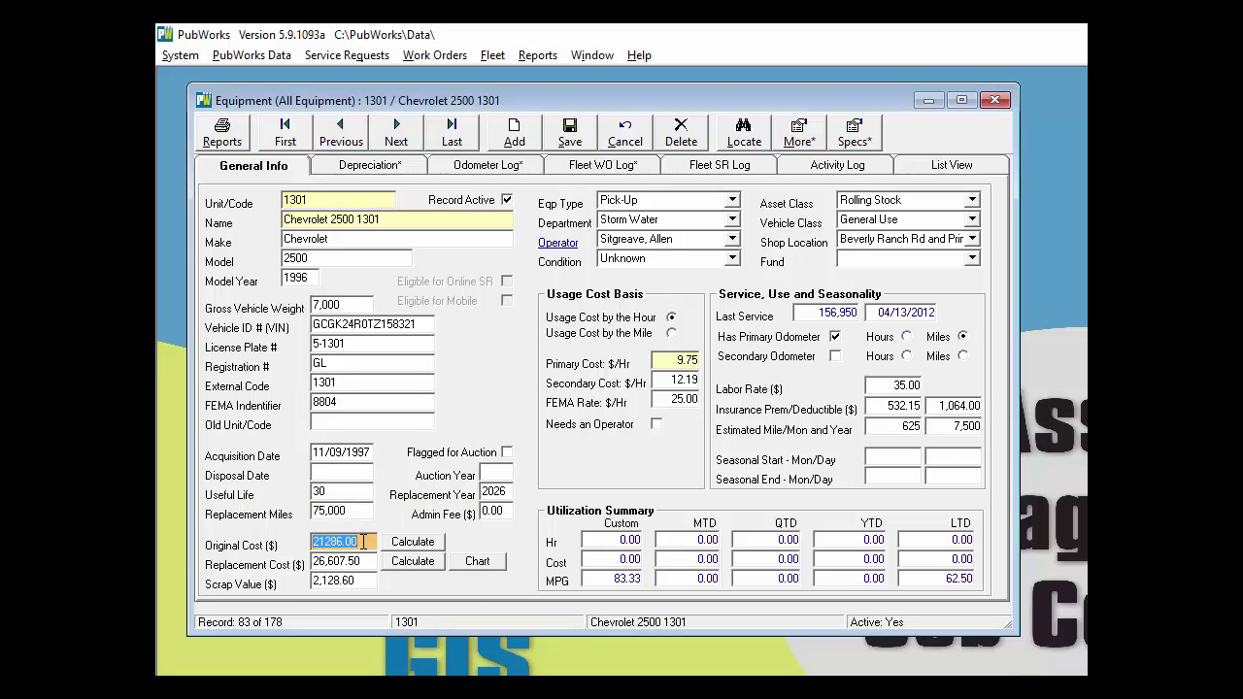
left_click(371, 561)
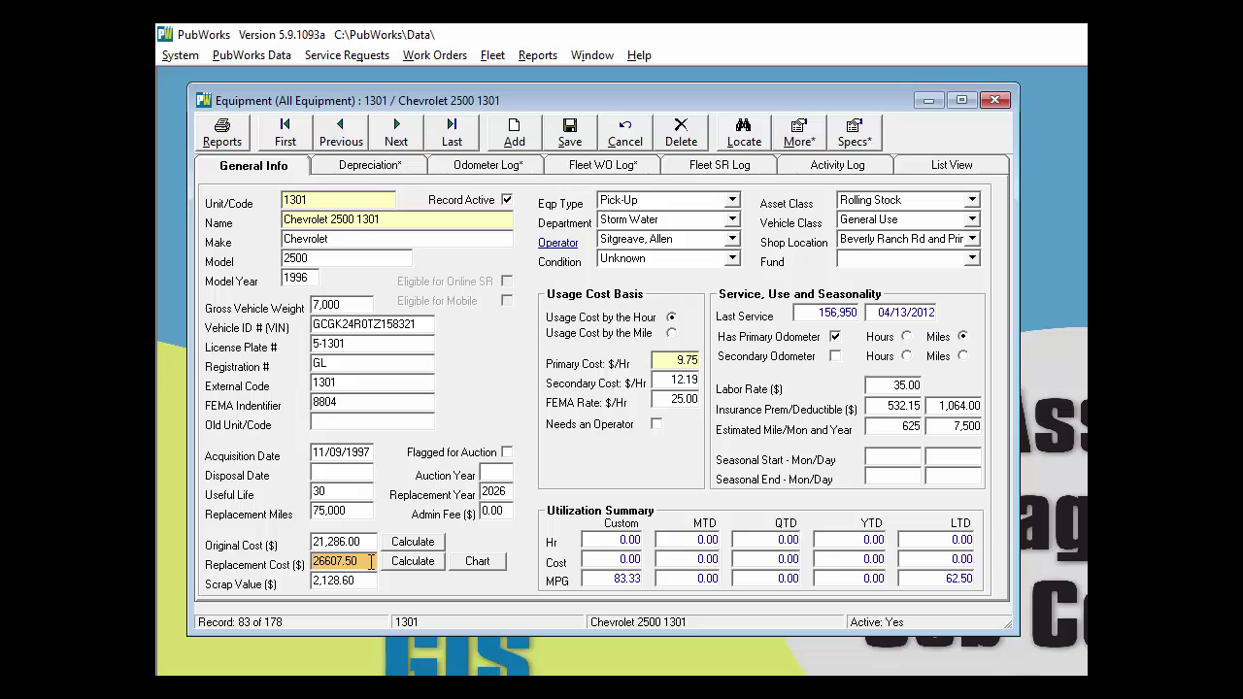
left_click(374, 582)
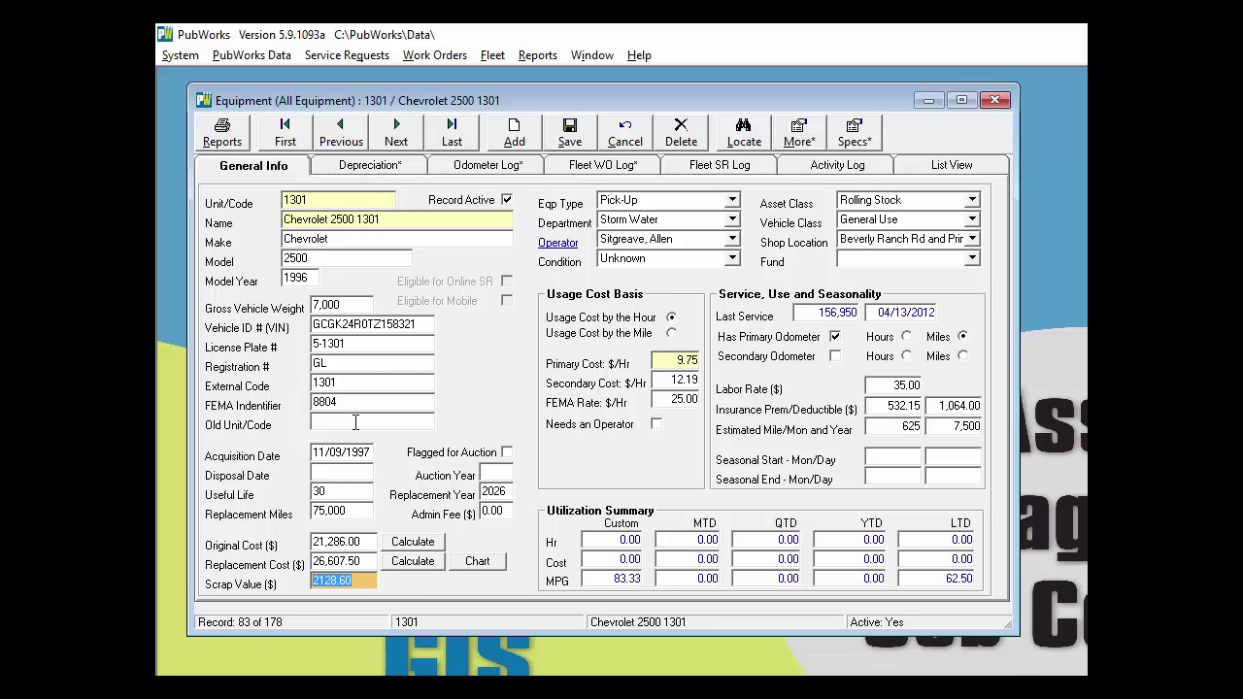
left_click(327, 169)
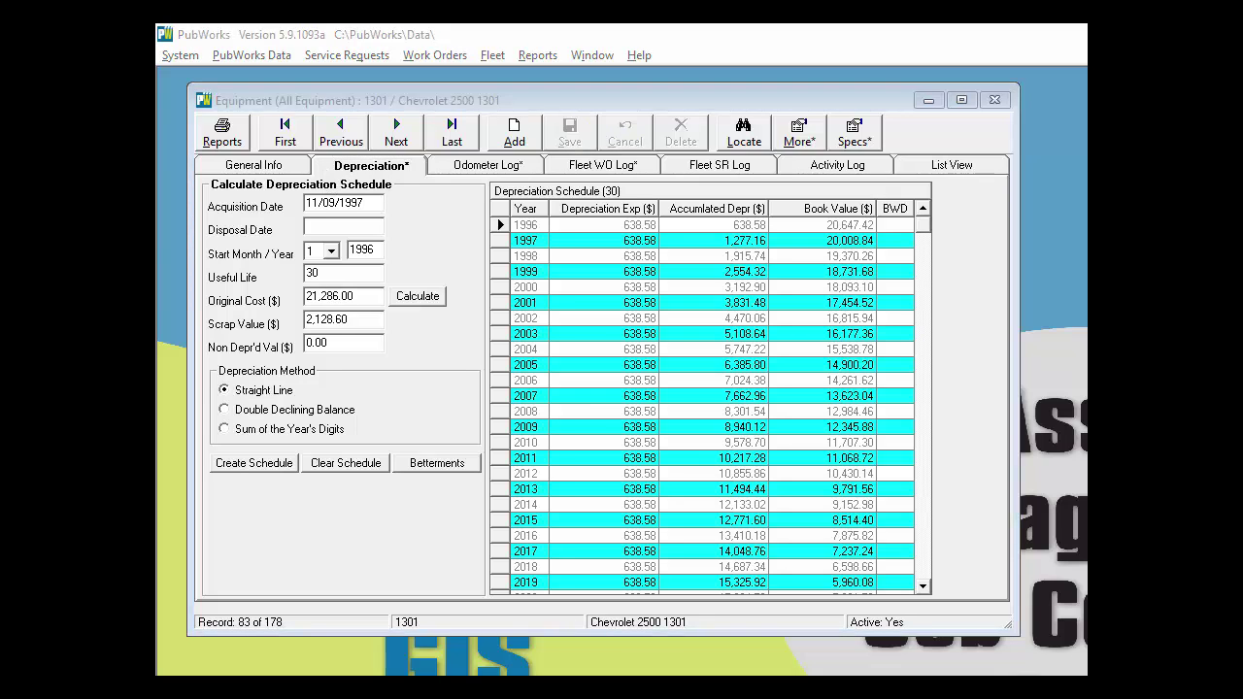
Calculate the vehicle's replacement cost using the average inflation rate method and apply it to the general information
left_click(250, 167)
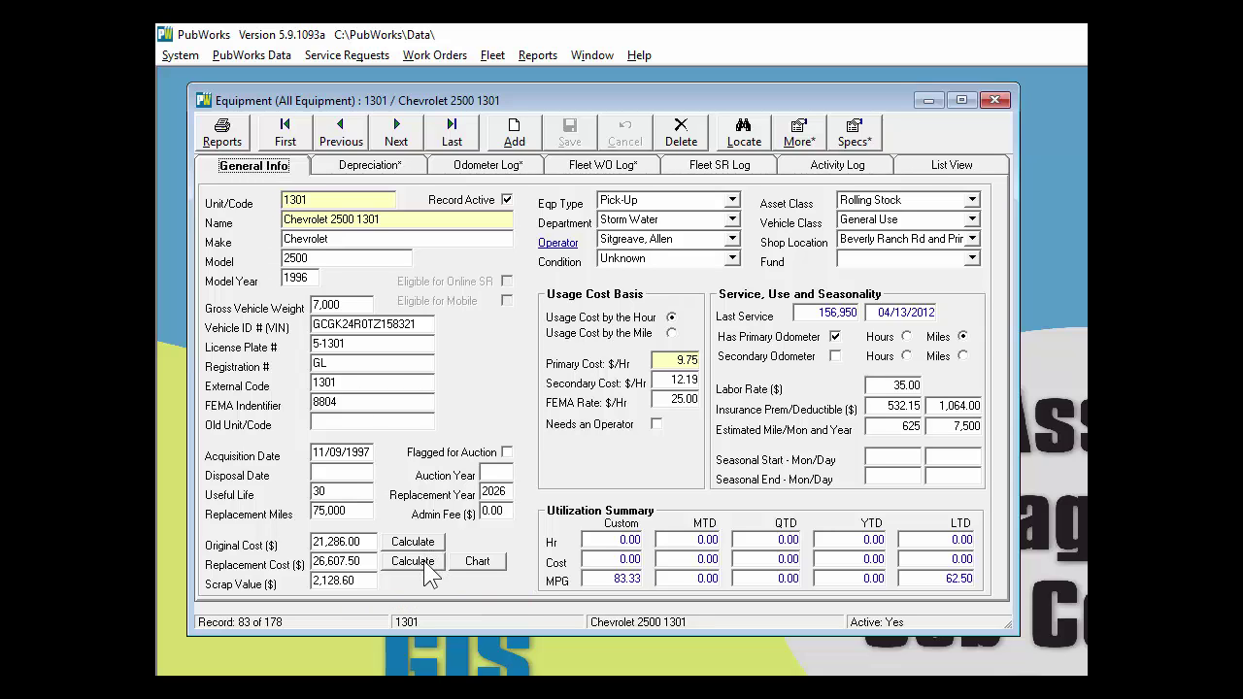
left_click(412, 562)
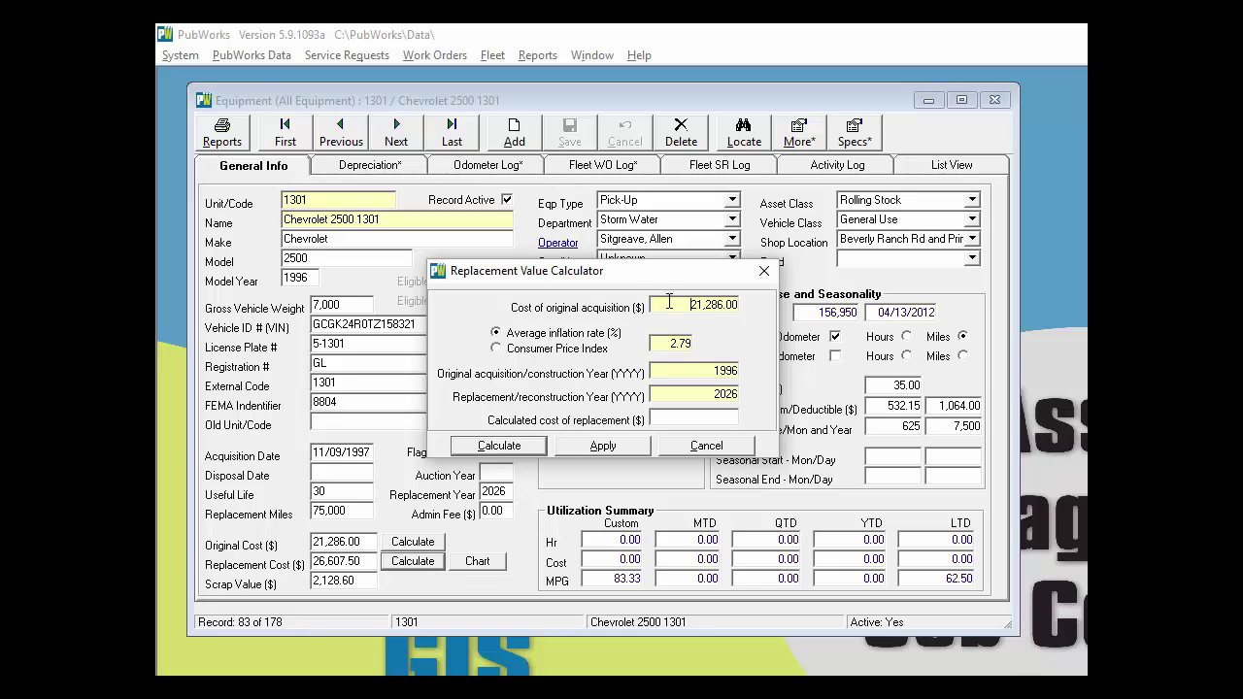
left_click(604, 336)
left_click(587, 348)
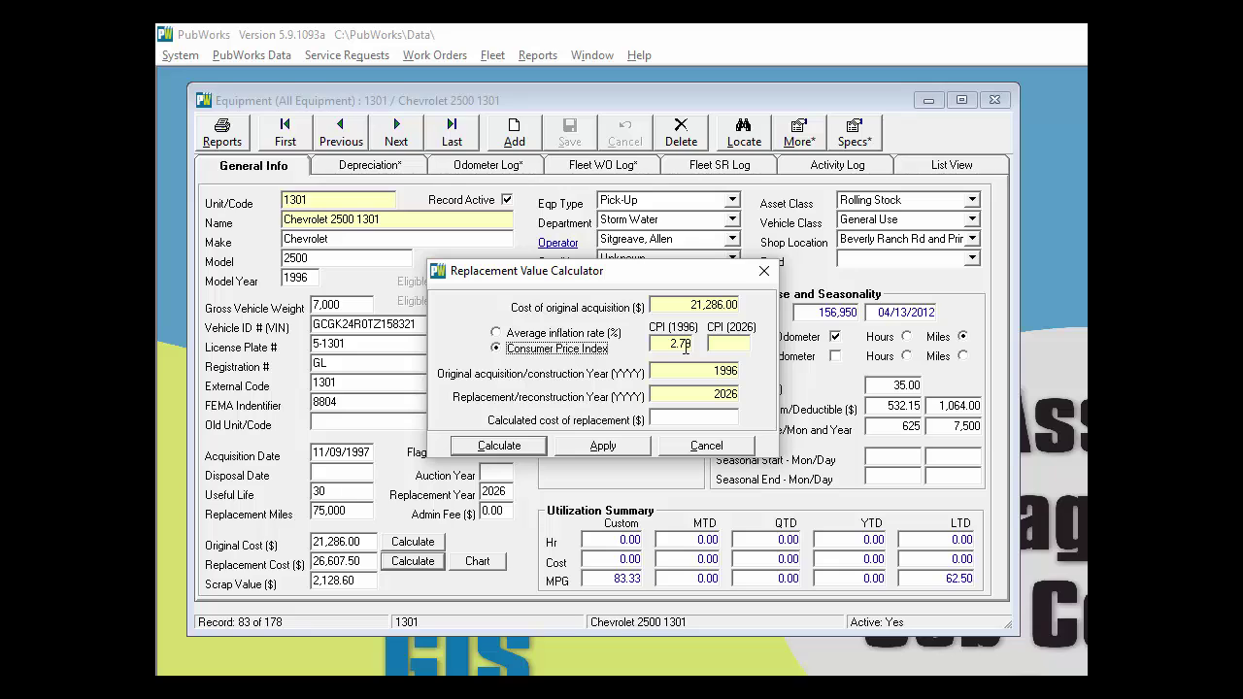
left_click(567, 337)
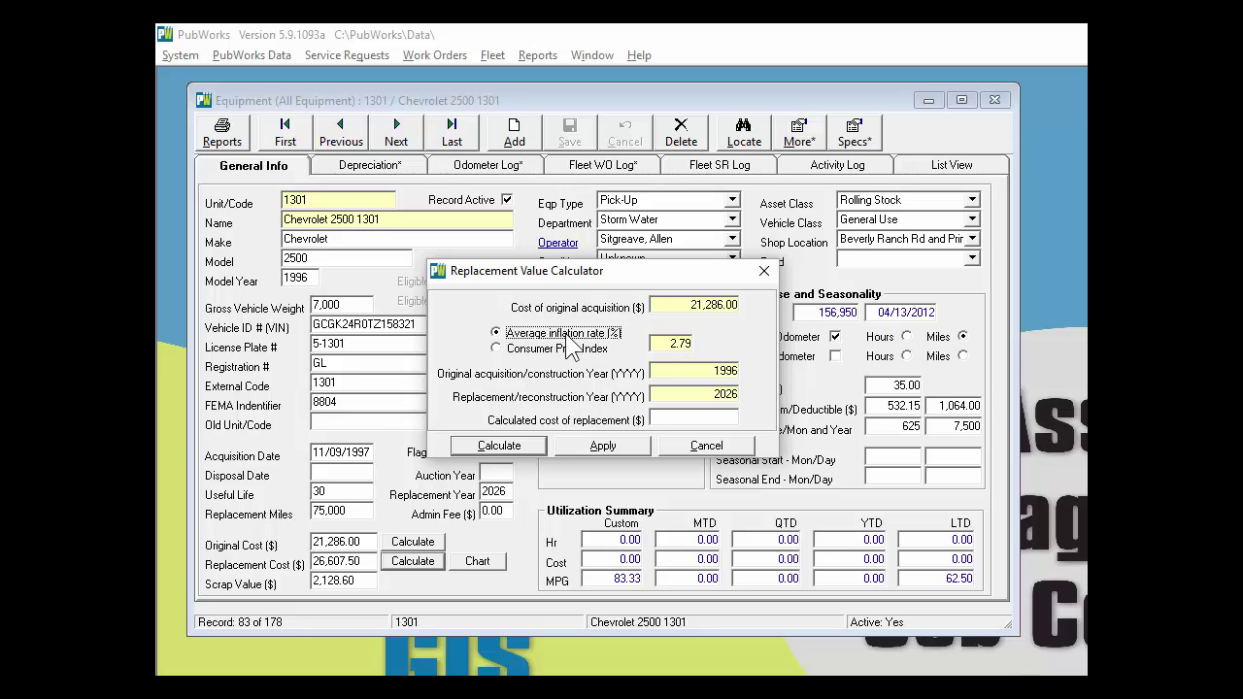
left_click(661, 371)
left_click(518, 447)
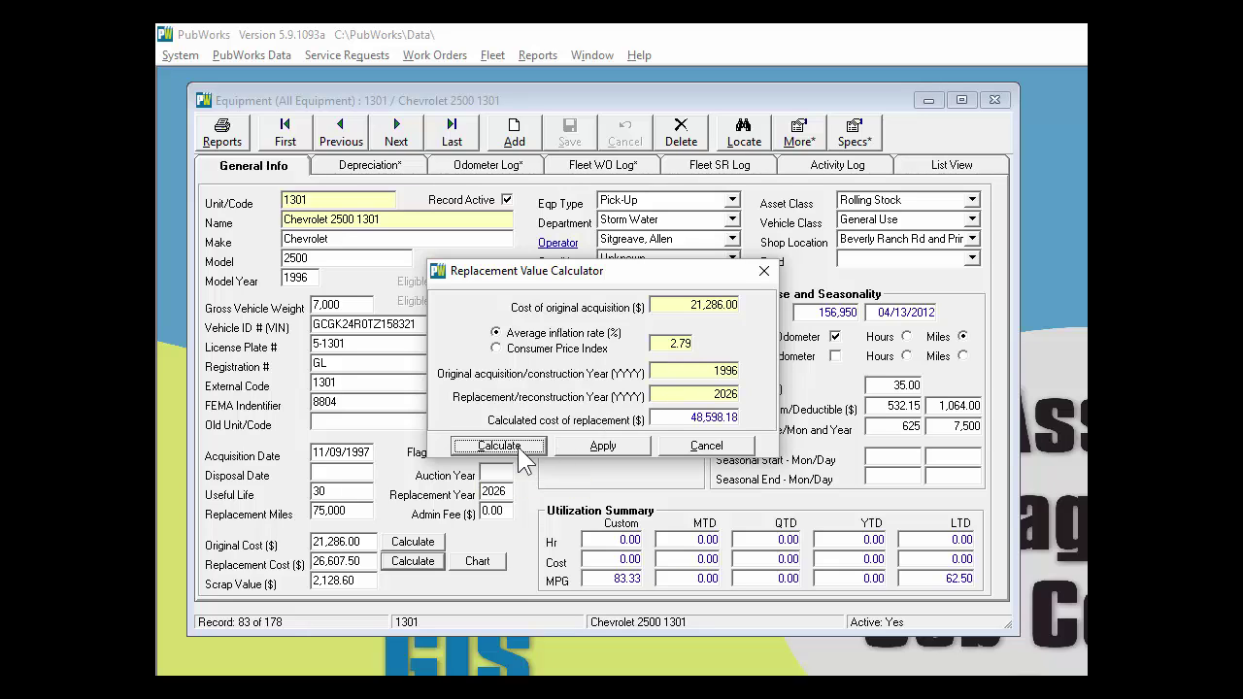
left_click(639, 445)
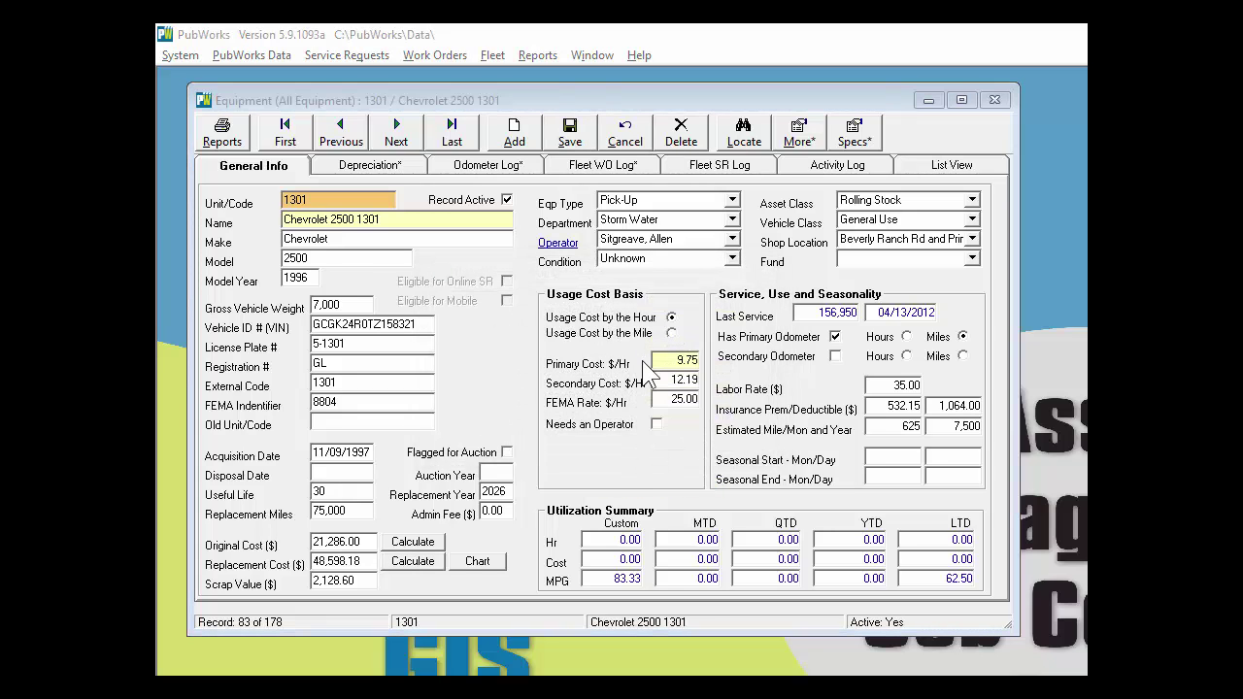
Review the vehicle's type, department, cost and replacement fields, along with its depreciation schedule, odometer log and fleet work order log
left_click(671, 202)
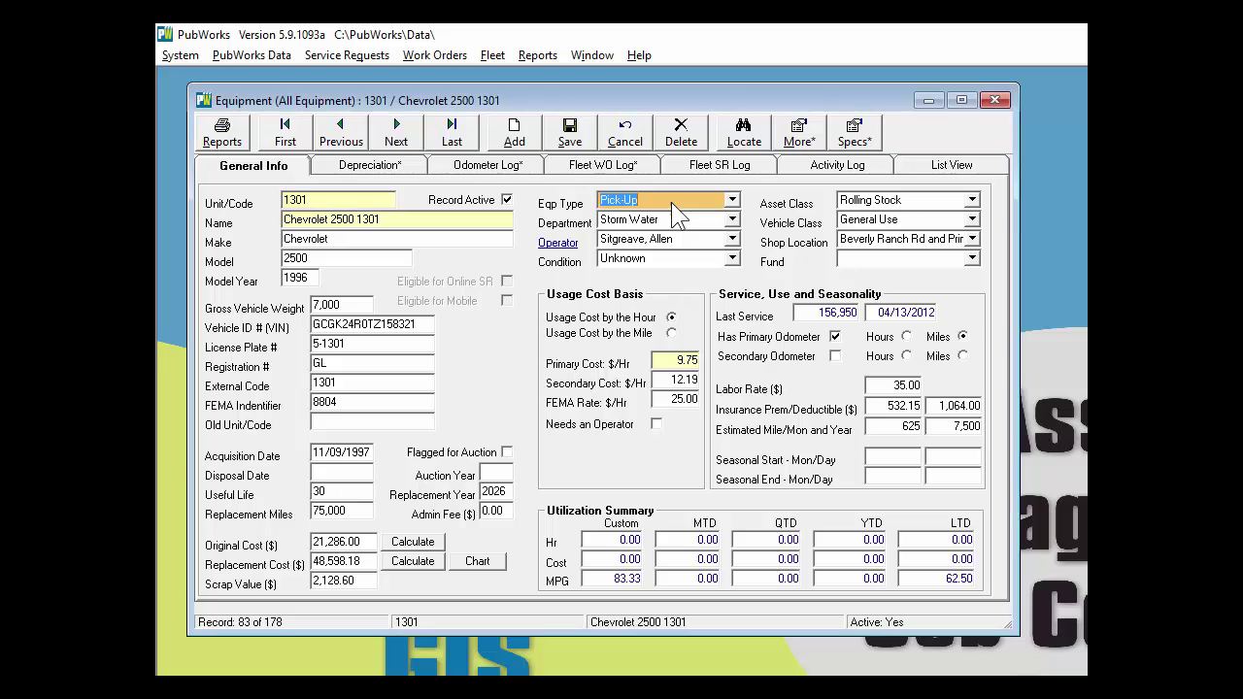
left_click(690, 220)
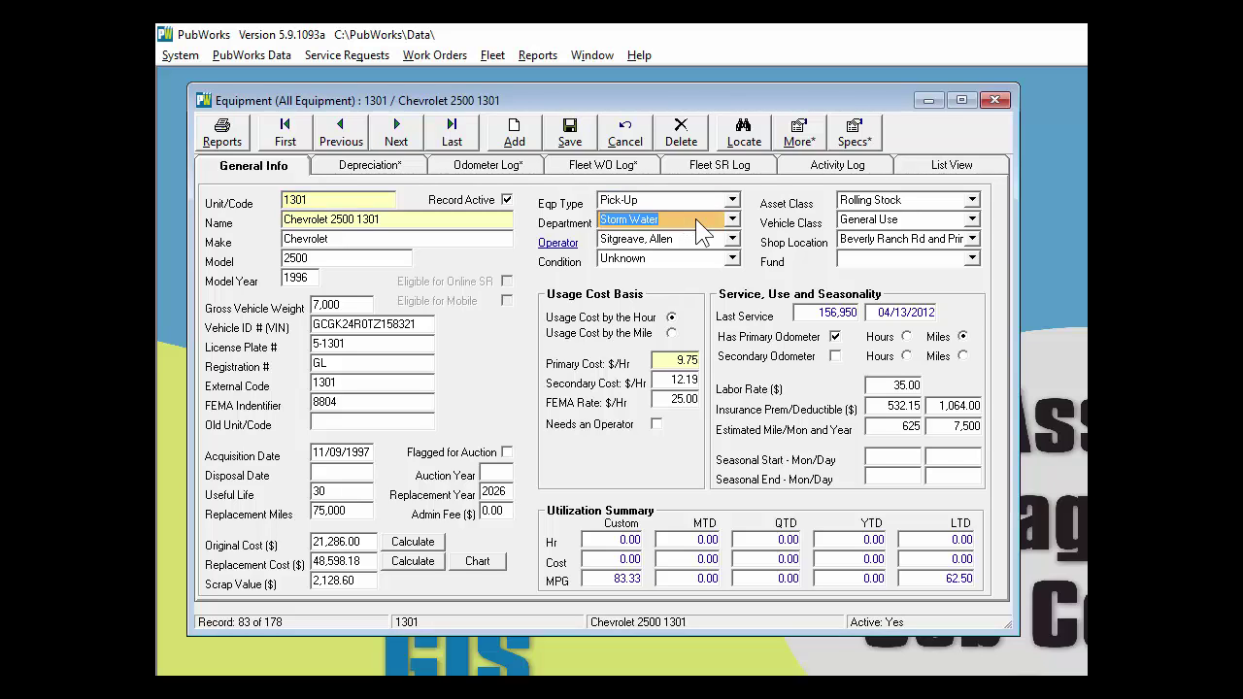
left_click(370, 546)
left_click(375, 561)
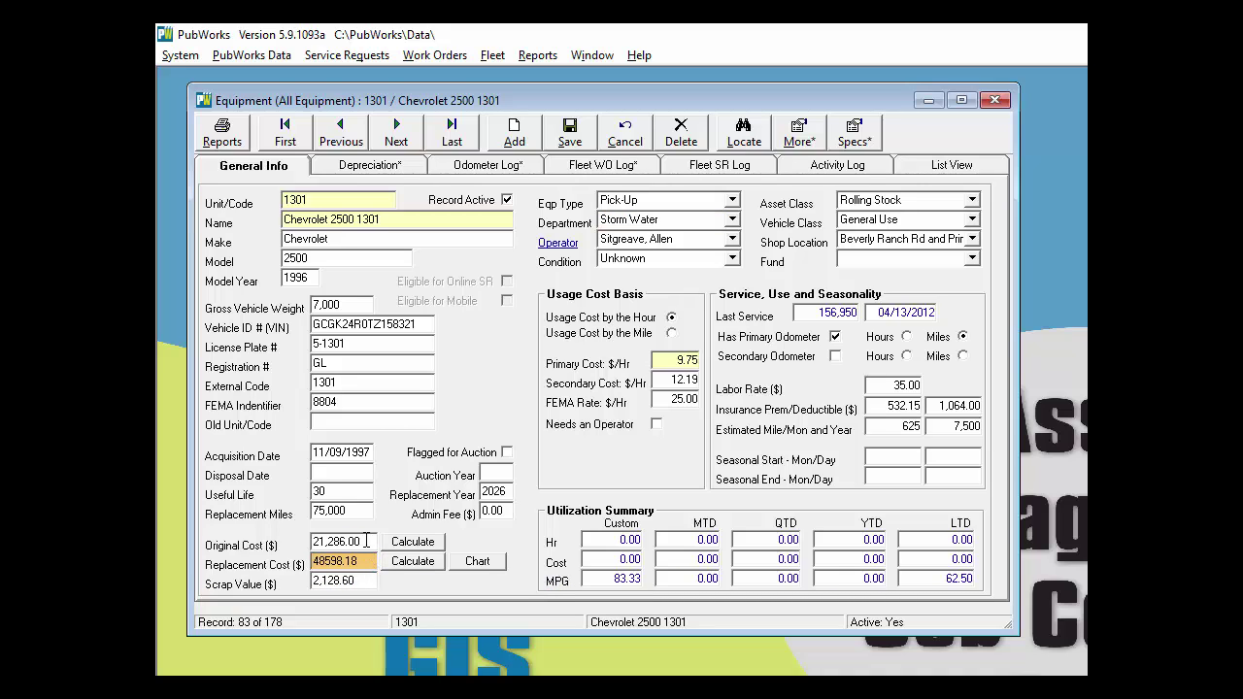
left_click(357, 509)
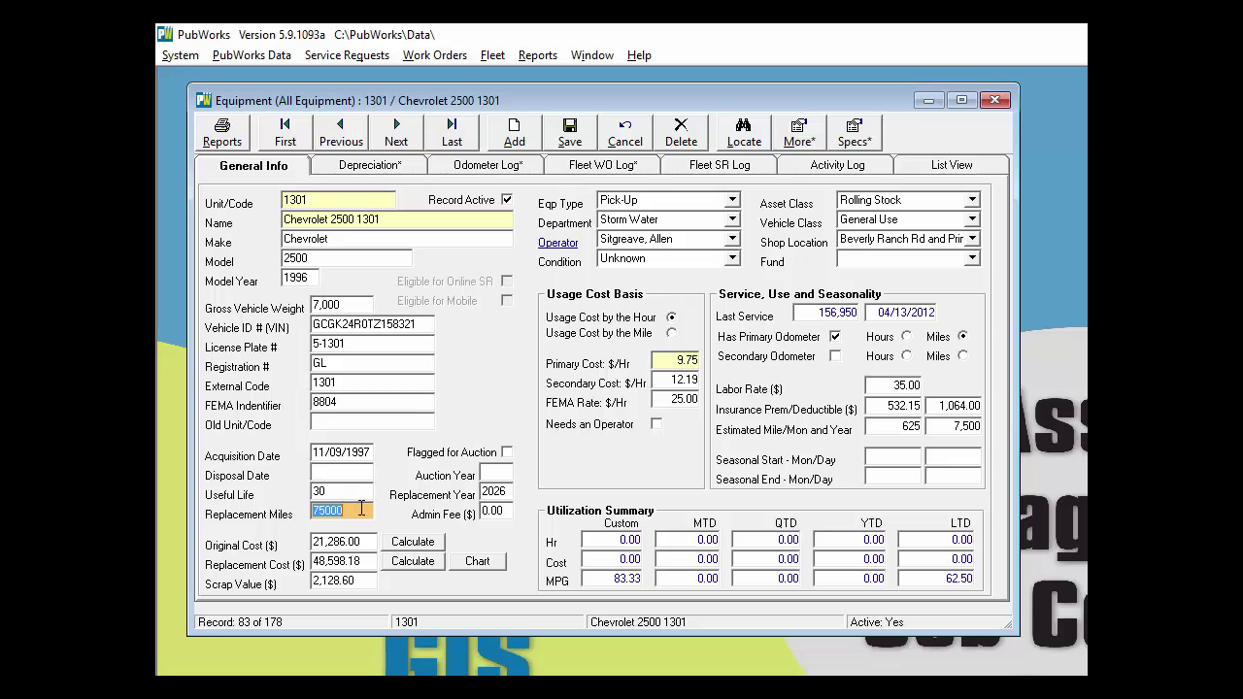
left_click(511, 495)
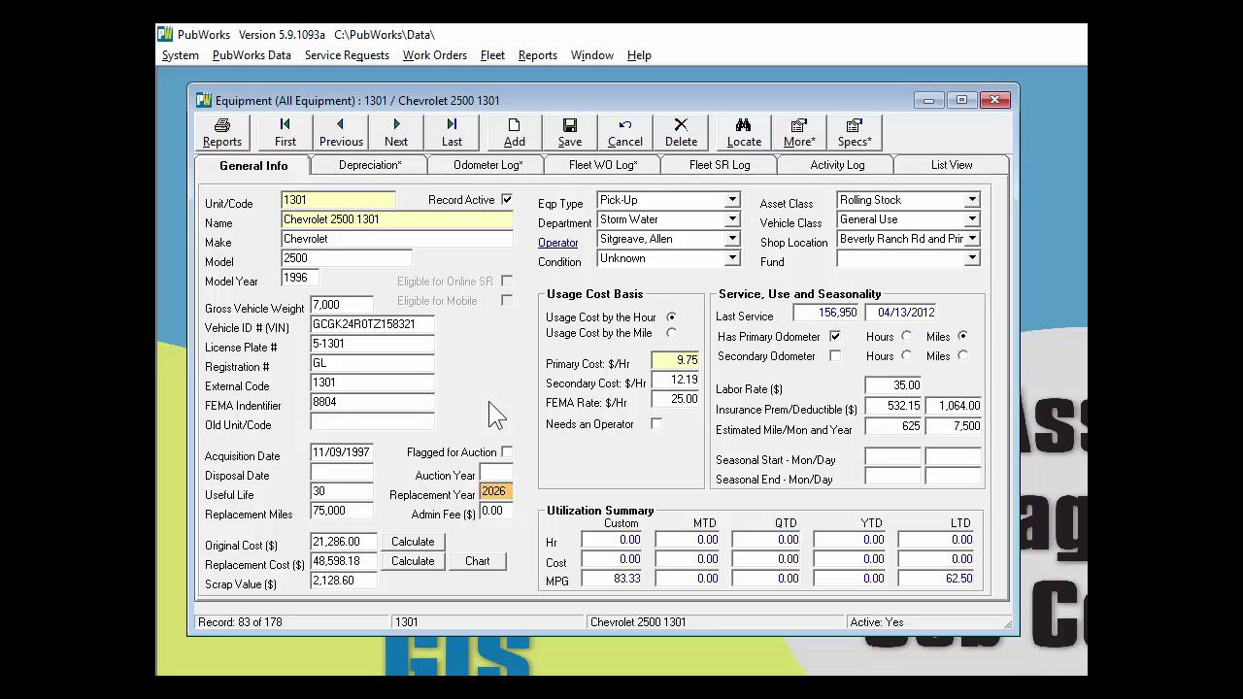
left_click(400, 172)
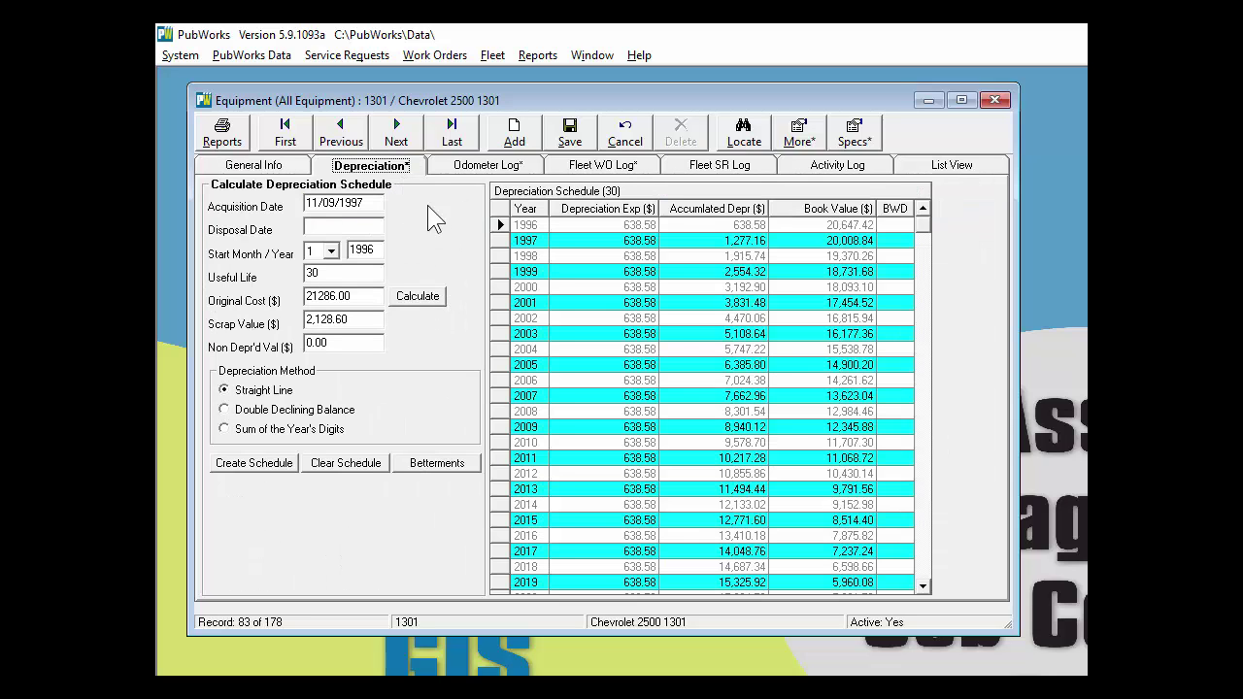
left_click(445, 172)
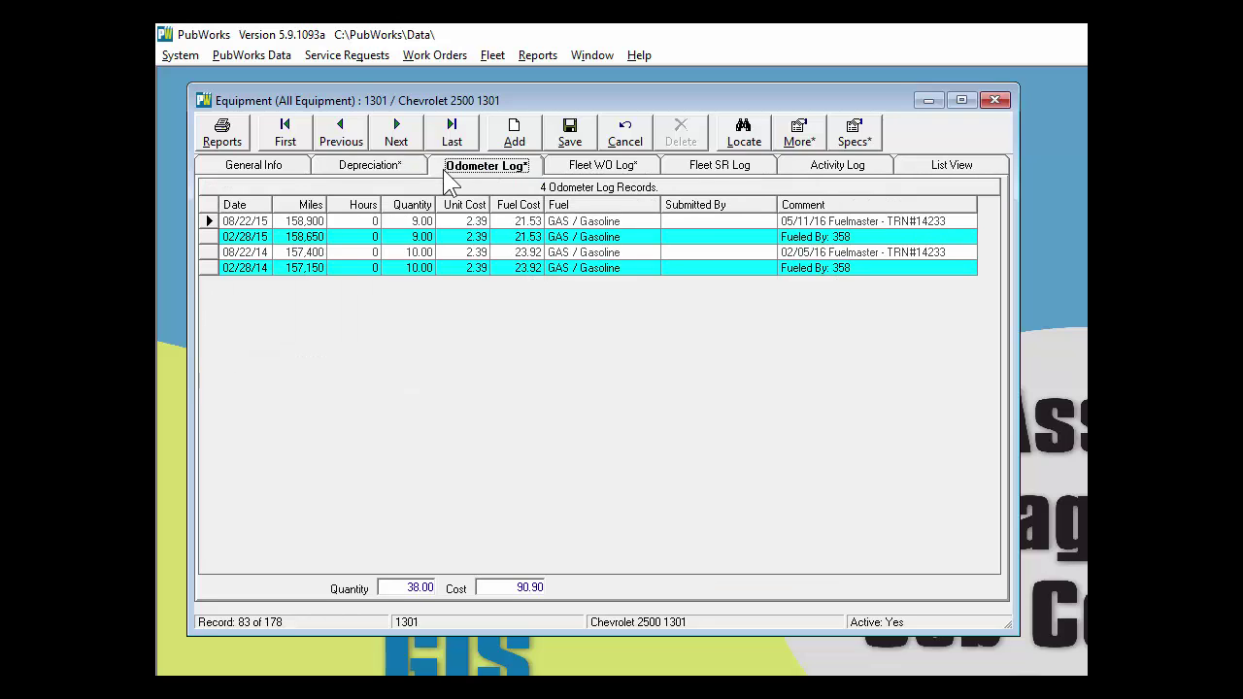
left_click(578, 167)
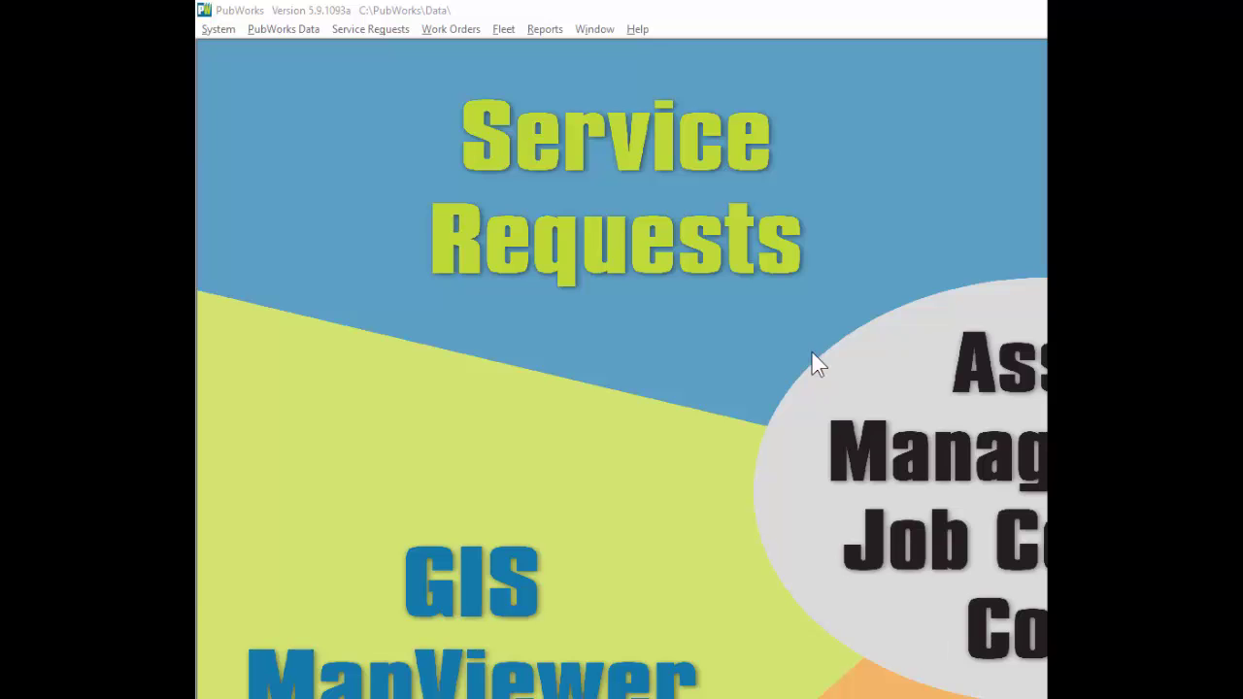
Open the equipment replacement report setup and reposition its window
left_click(544, 30)
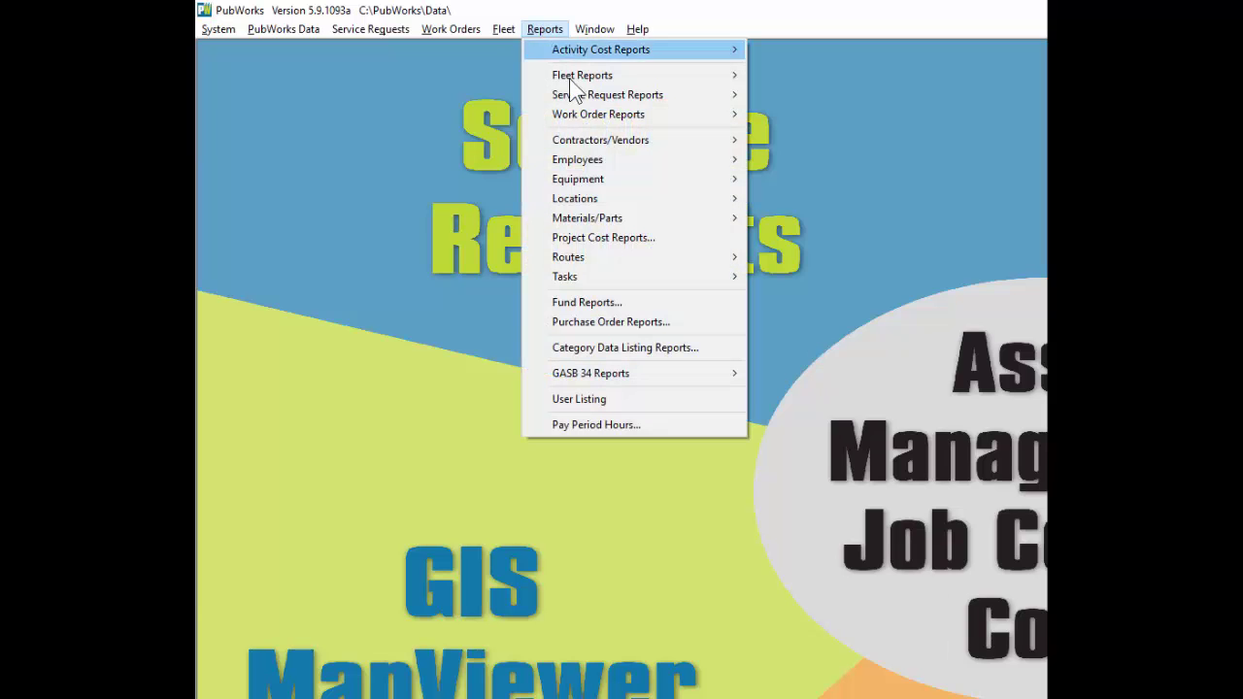
mouse_move(632, 178)
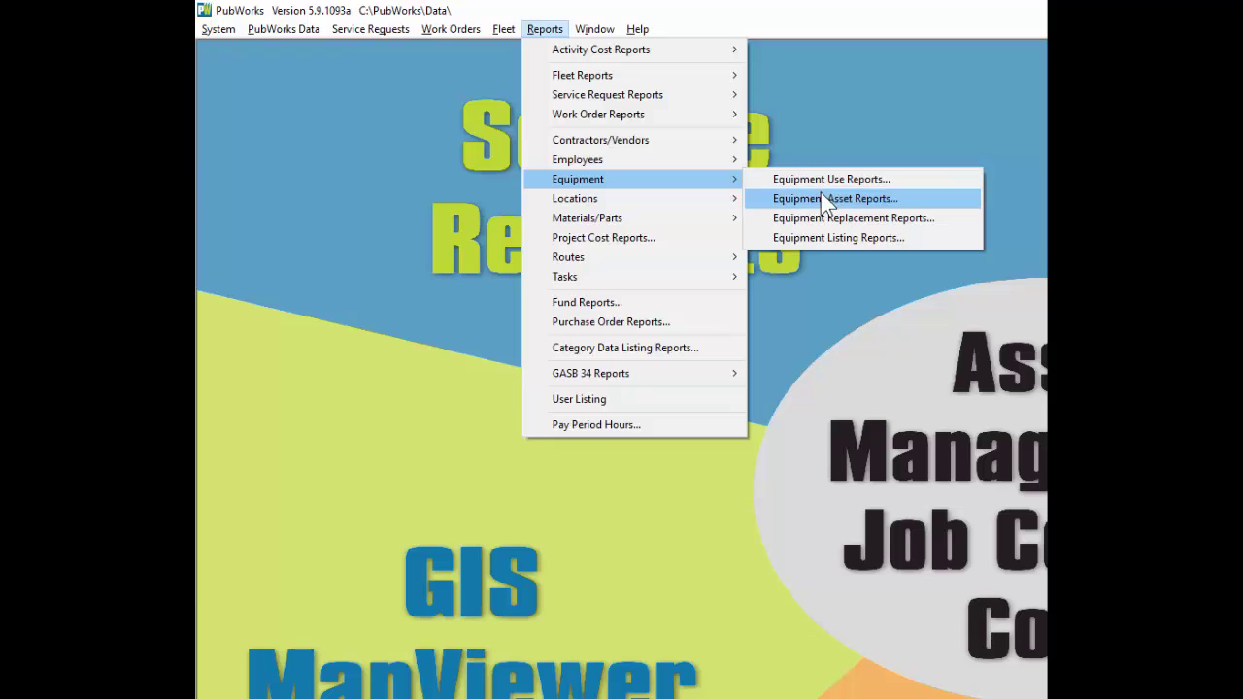
left_click(960, 220)
left_click_drag(465, 122, 508, 69)
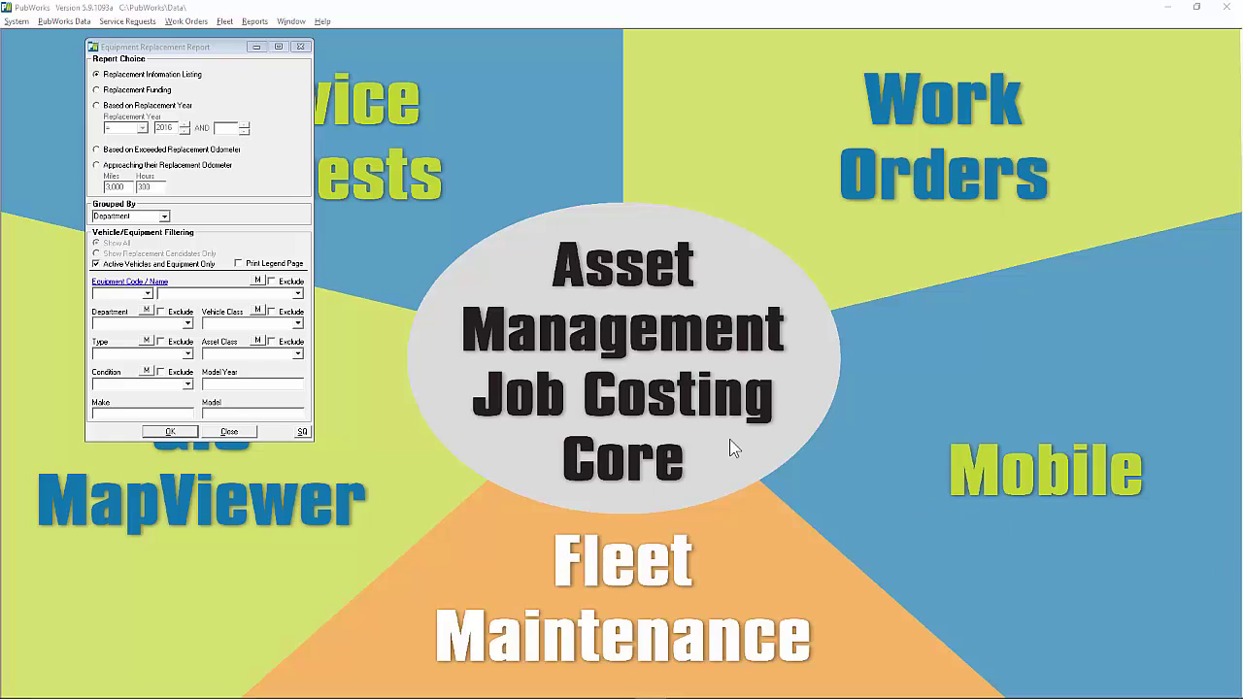
Set up a Replacement Funding report filtered to the Highways department and the Pick-Up equipment type
left_click(162, 91)
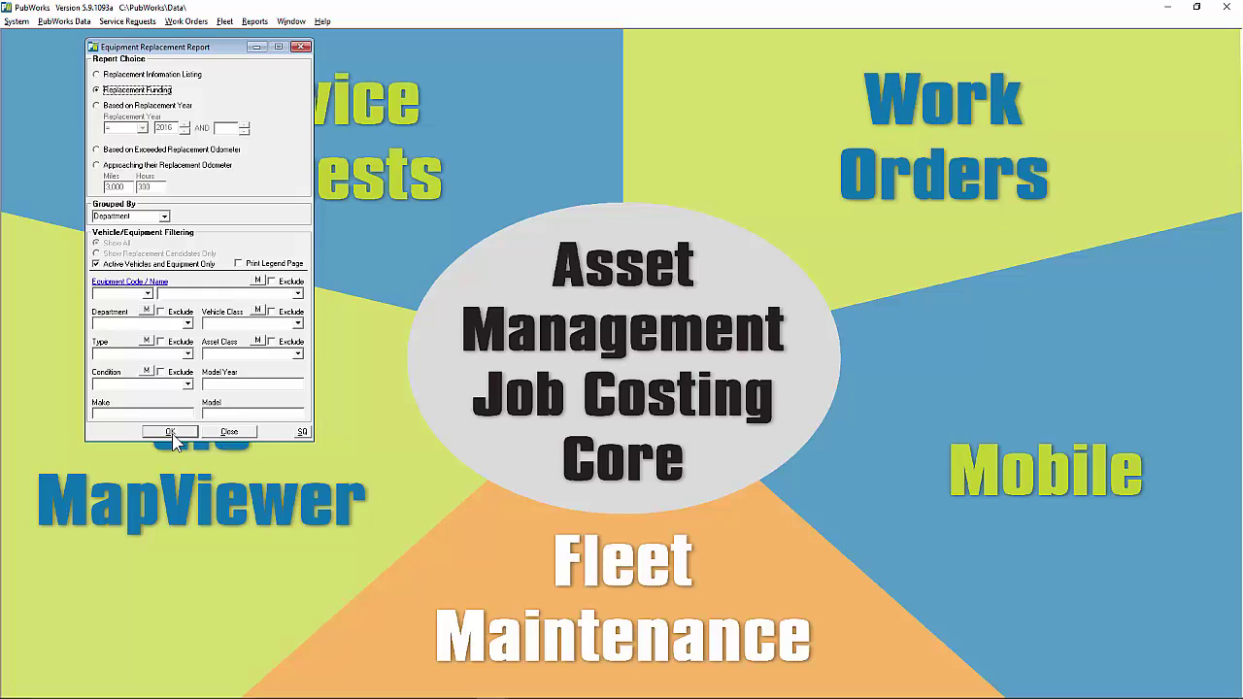
left_click(187, 324)
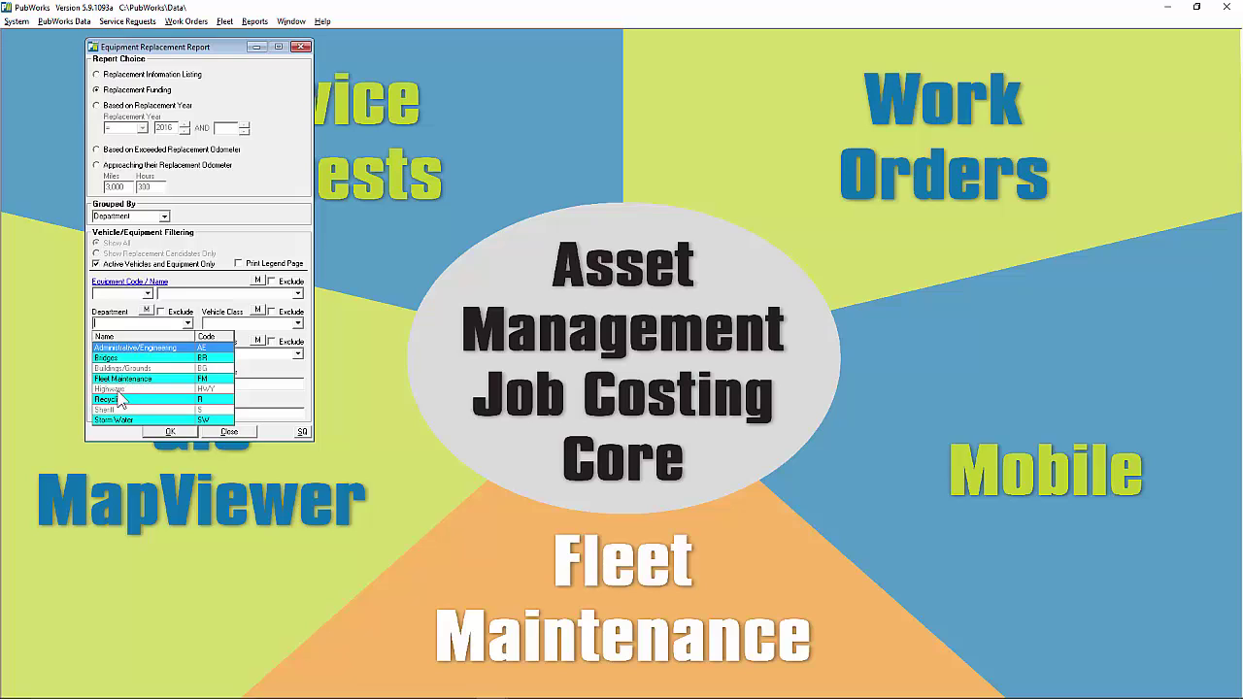
left_click(118, 390)
left_click(187, 354)
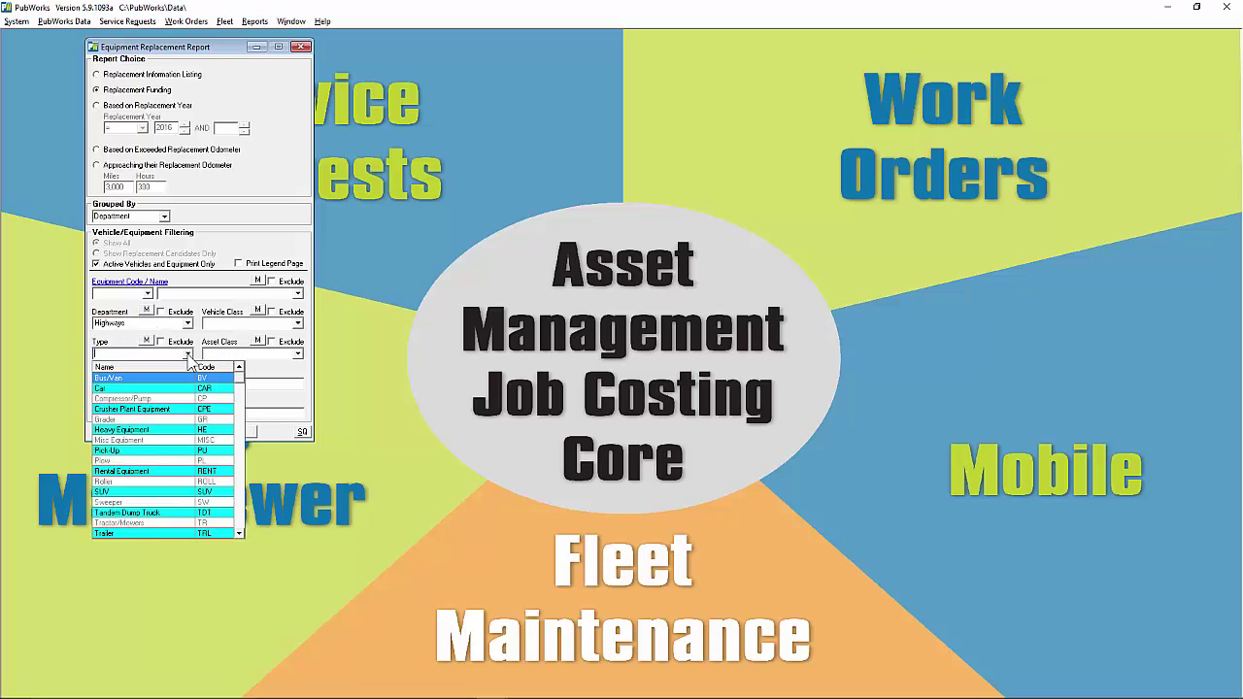
left_click(131, 450)
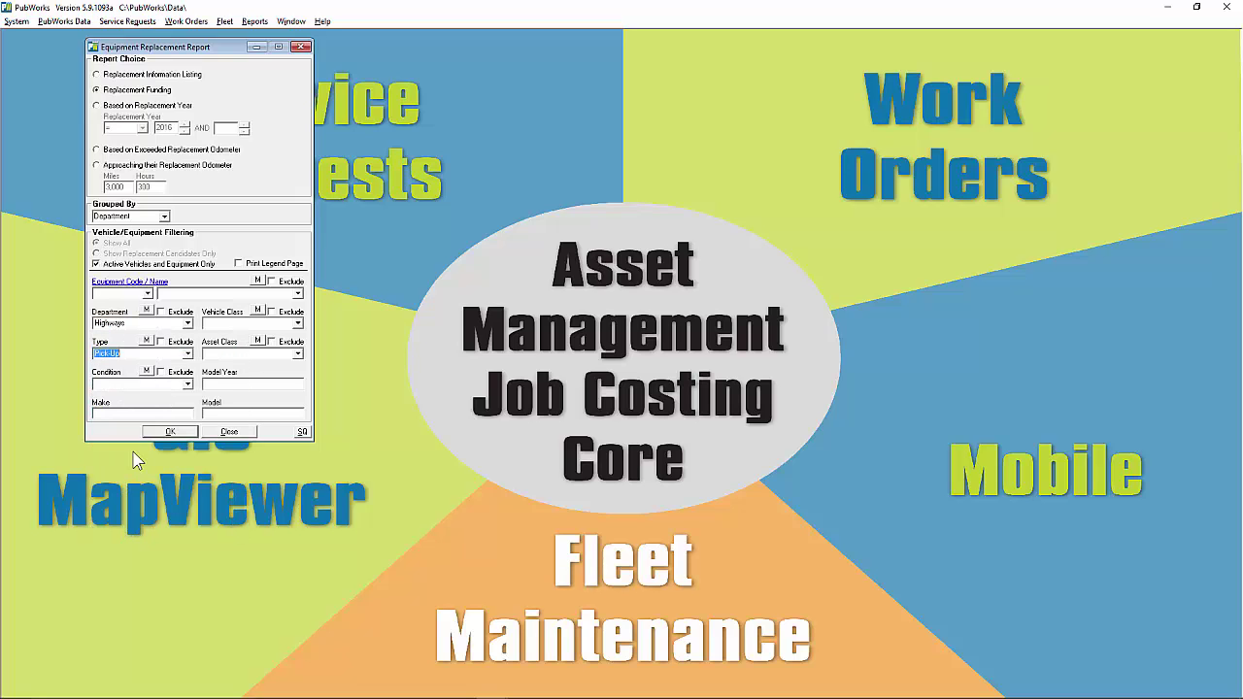
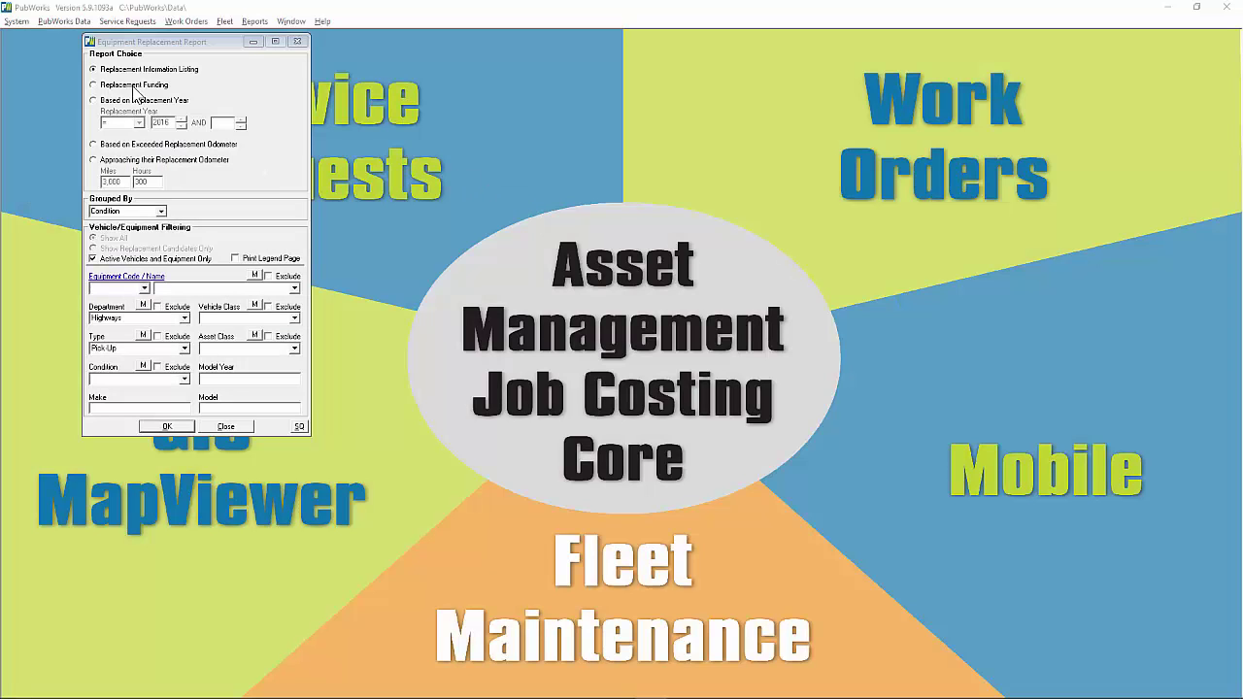
Generate the Replacement Funding report grouped by condition for Highways department pick-ups
left_click(133, 87)
left_click(135, 212)
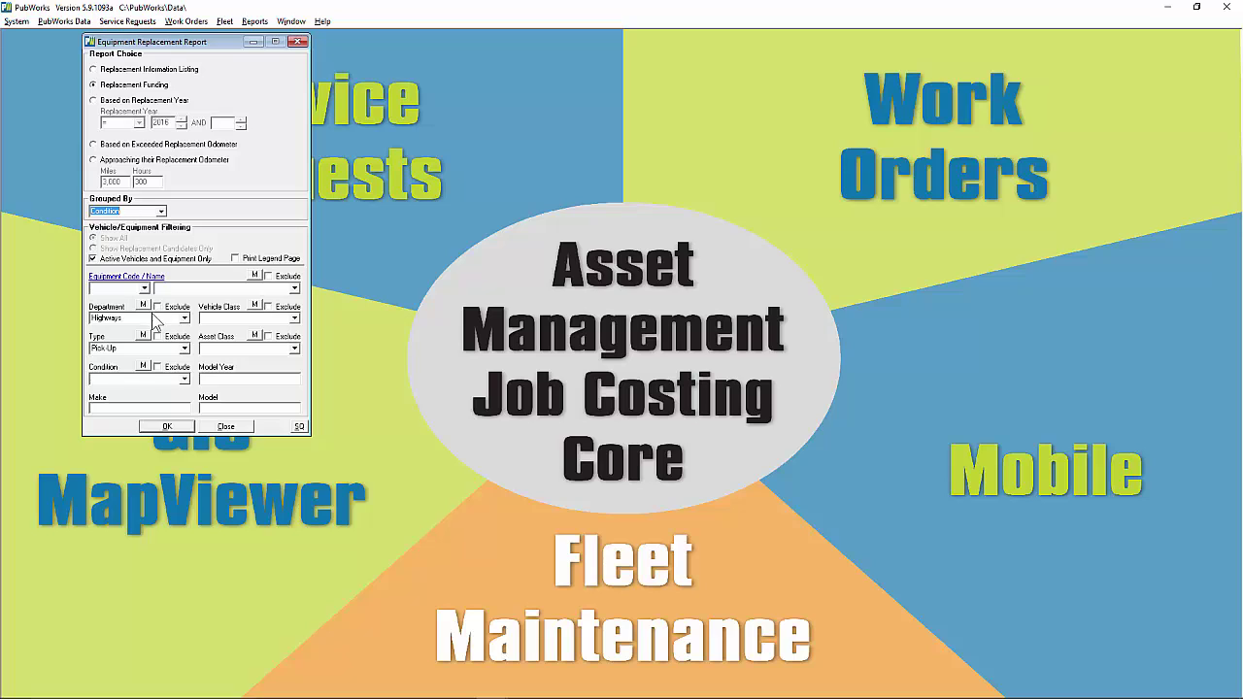
left_click(149, 319)
left_click(141, 346)
left_click(166, 426)
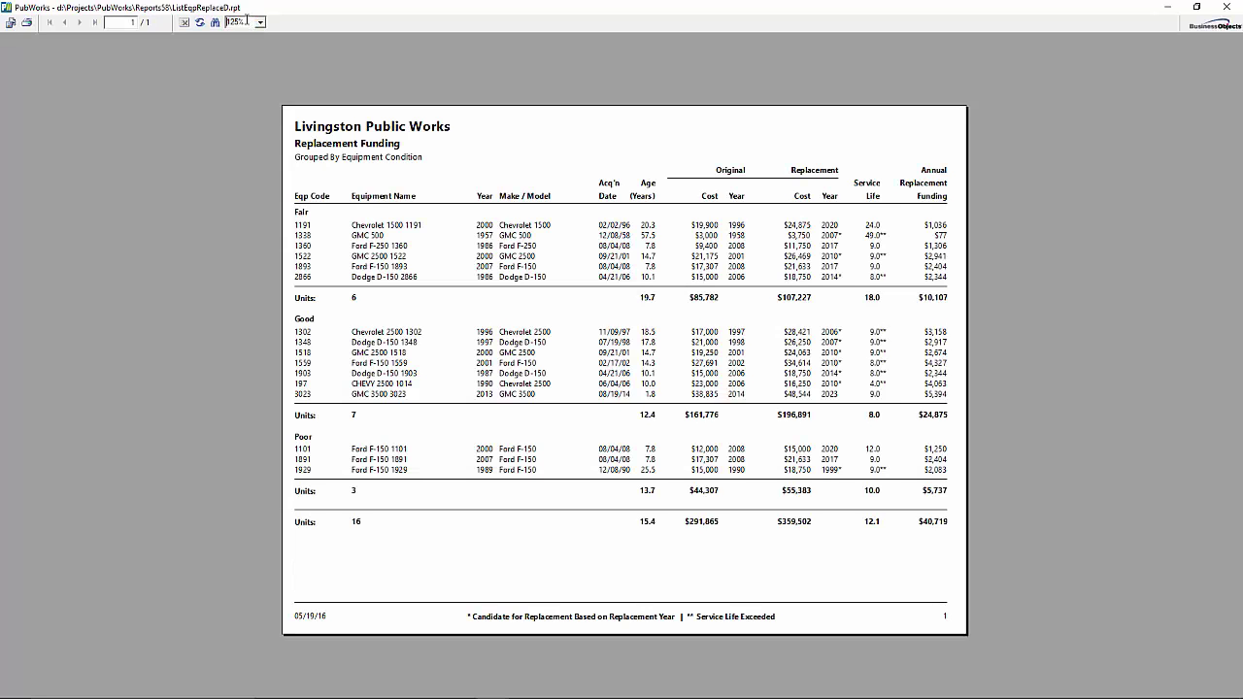
key("Return")
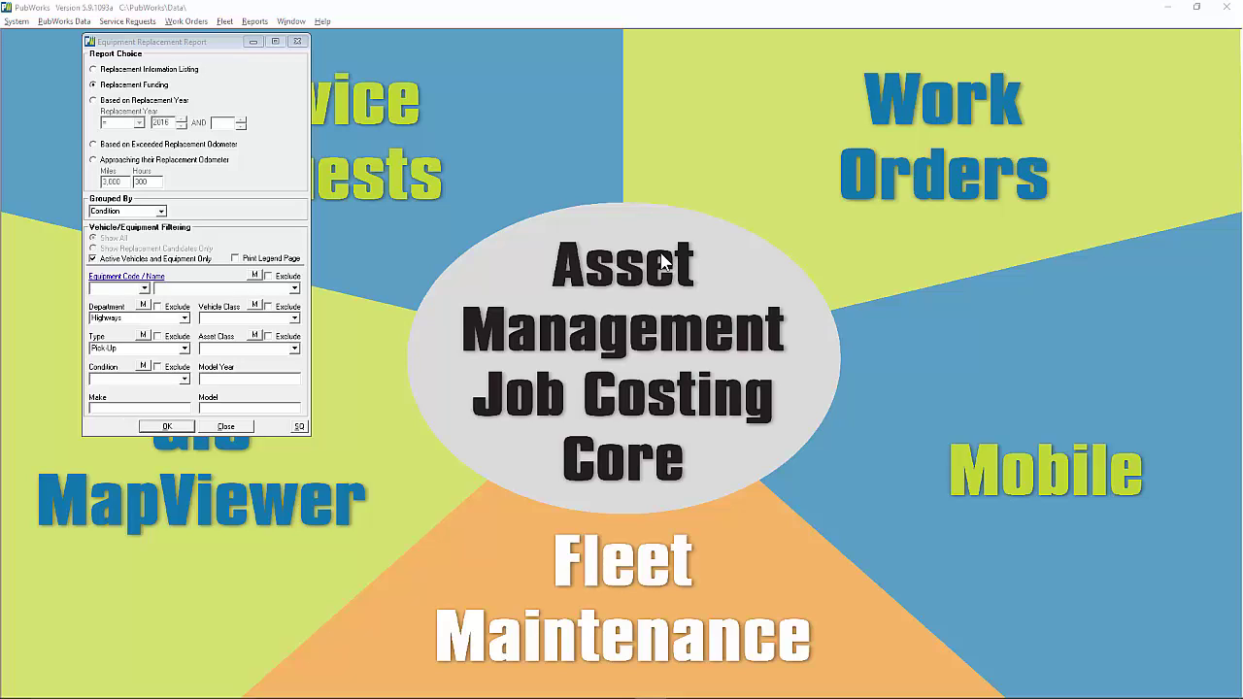
Generate a Based on Replacement Year report for years before 2016, grouped by condition, for Highways department pick-ups
left_click(177, 103)
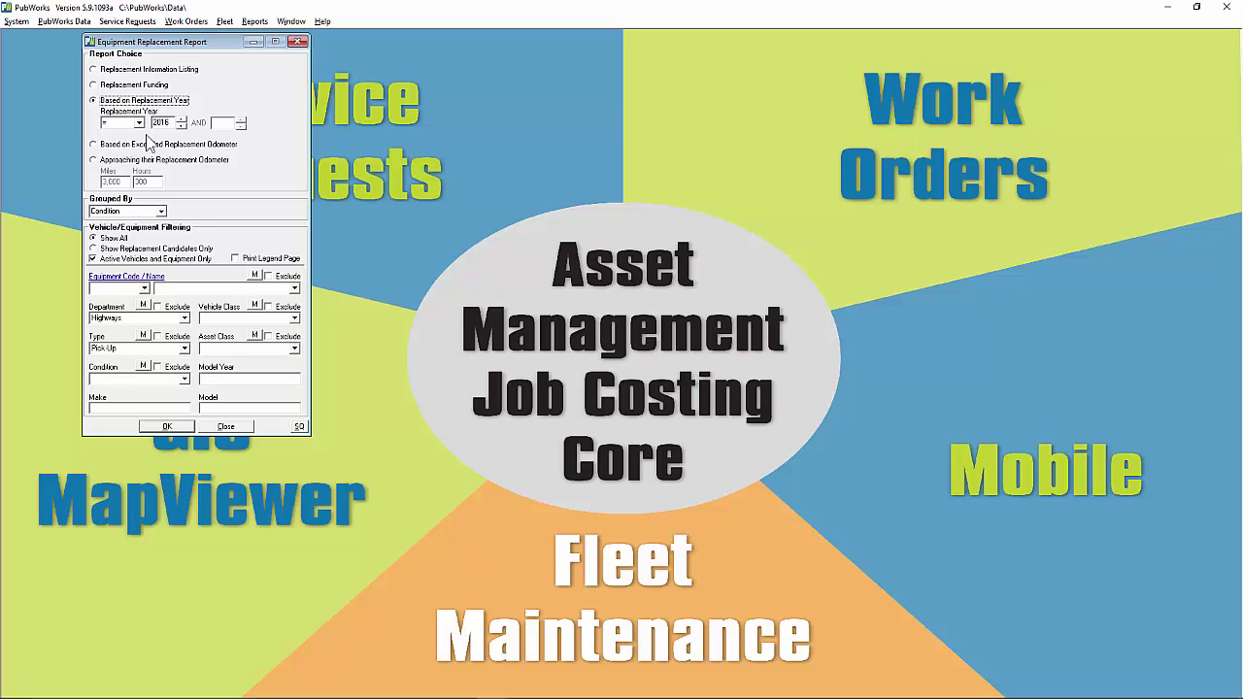
left_click(139, 124)
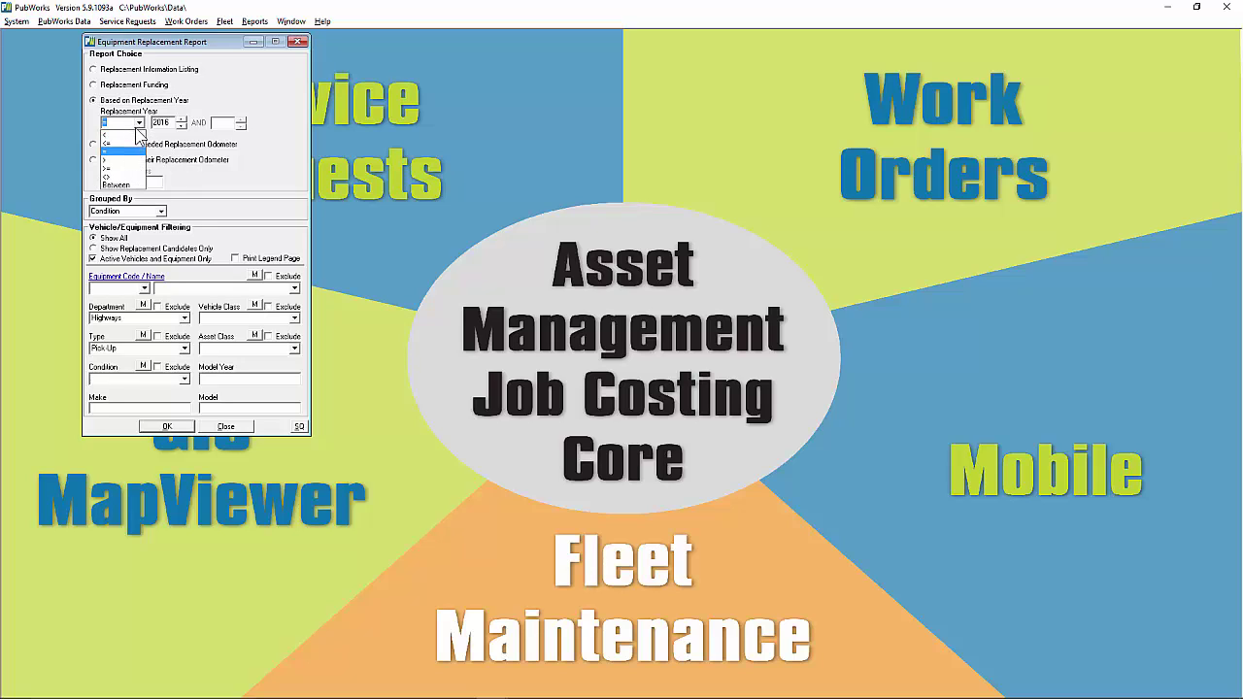
left_click(136, 141)
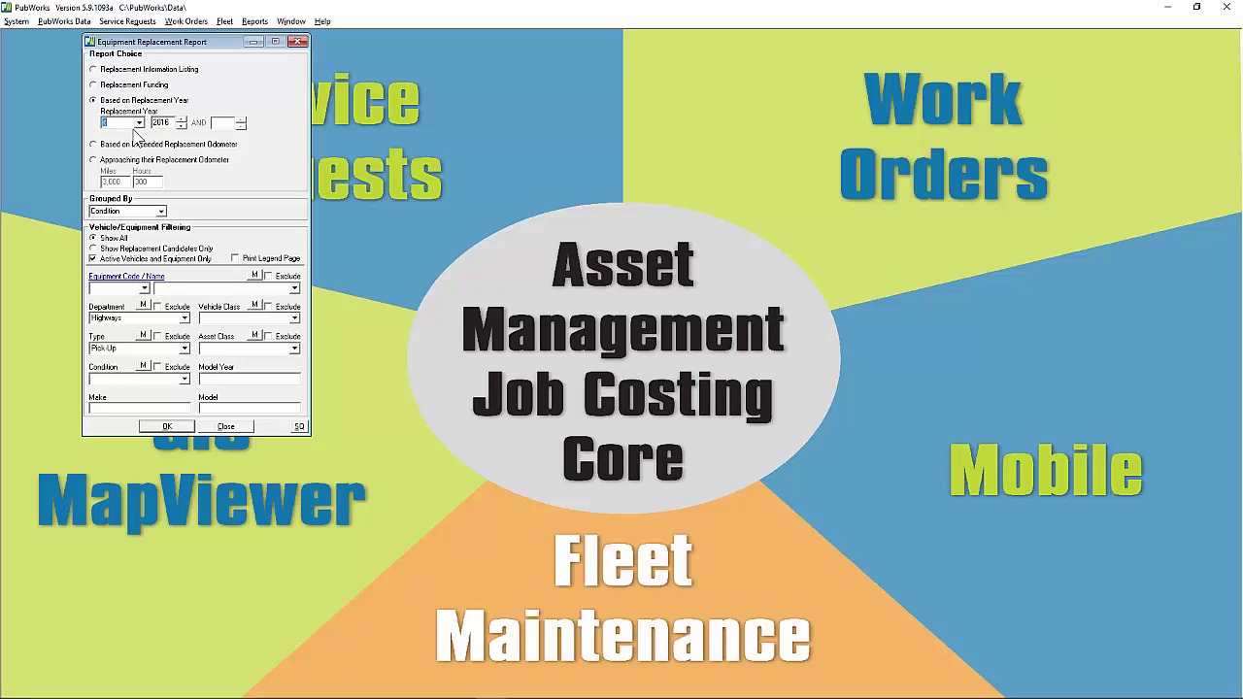
left_click(134, 213)
left_click(142, 317)
left_click(167, 427)
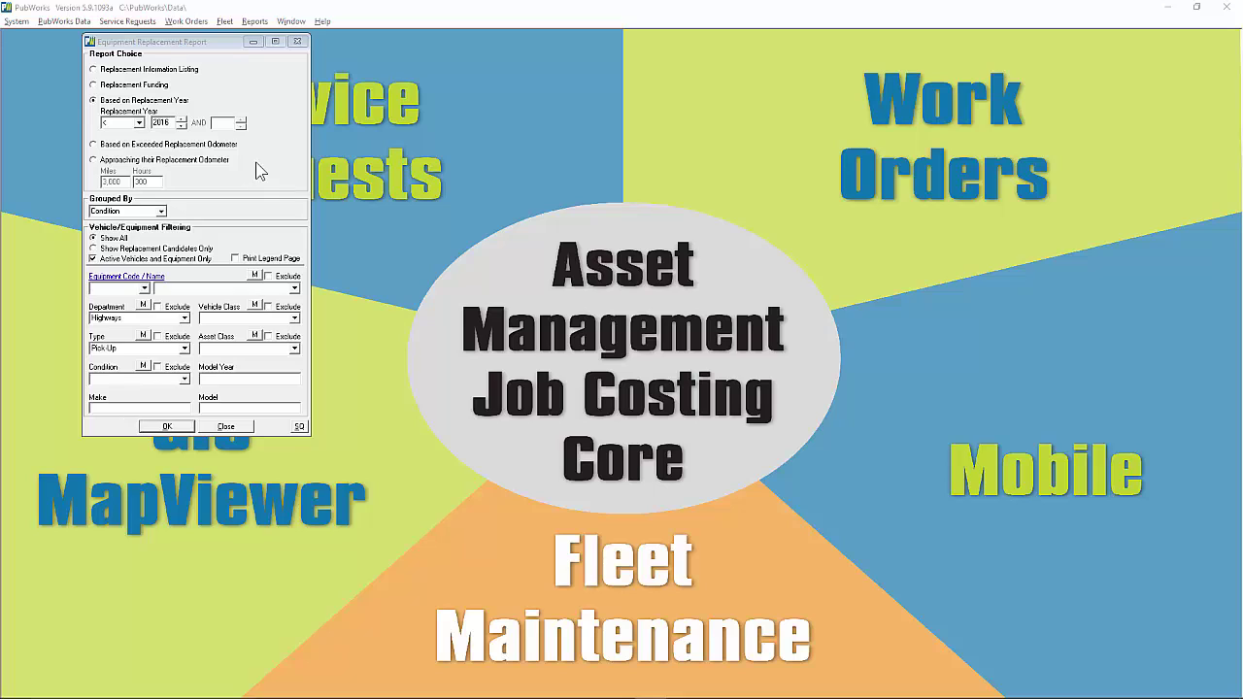
Generate the Based on Exceeded Replacement Odometer report for Highways pick-ups grouped by condition and view it at 125%
left_click(178, 145)
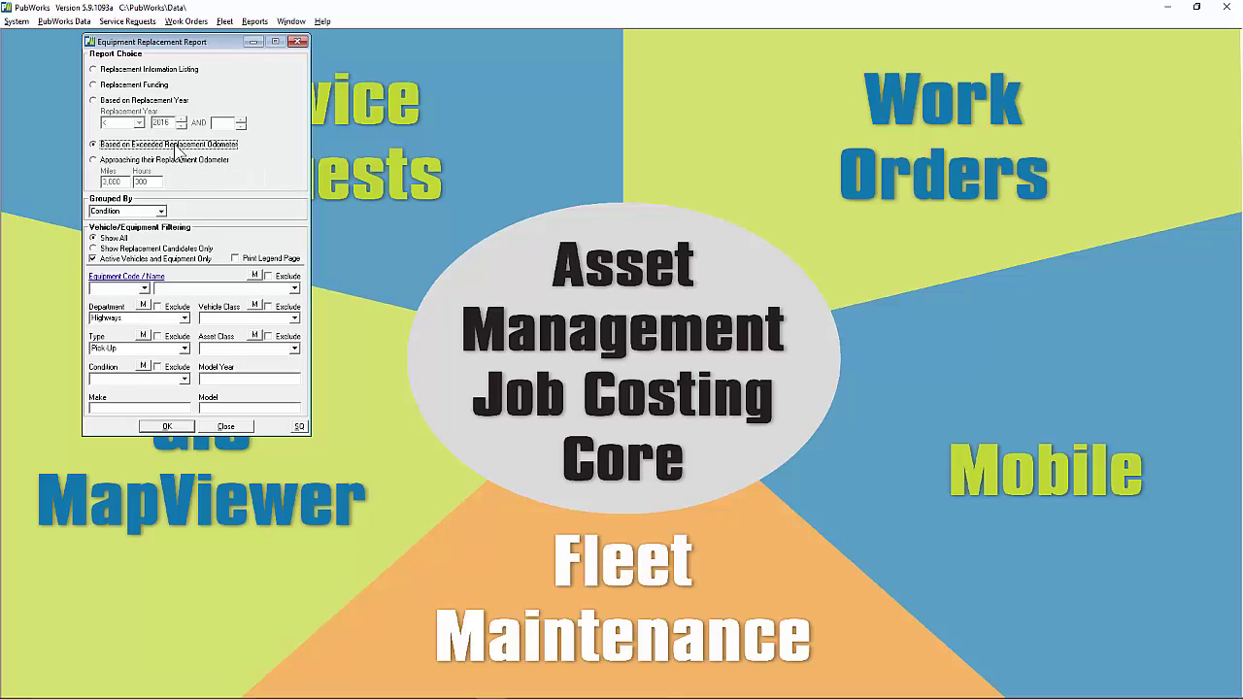
left_click(153, 207)
left_click(134, 317)
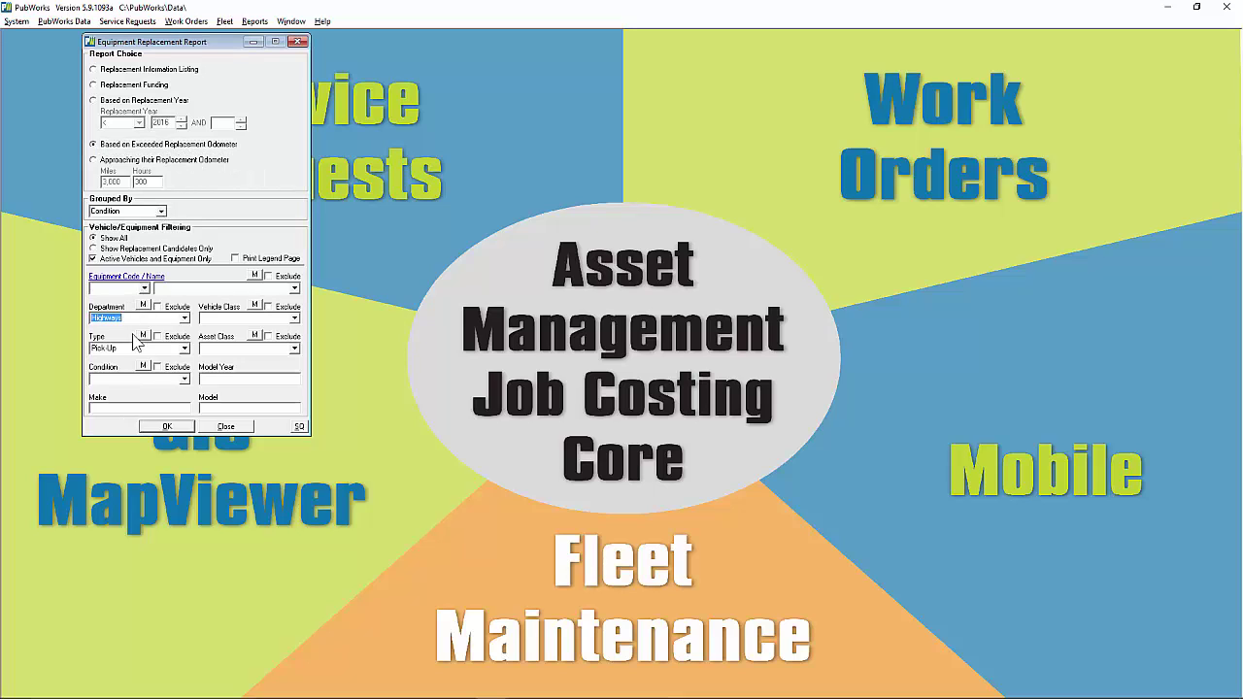
left_click(135, 348)
left_click(163, 428)
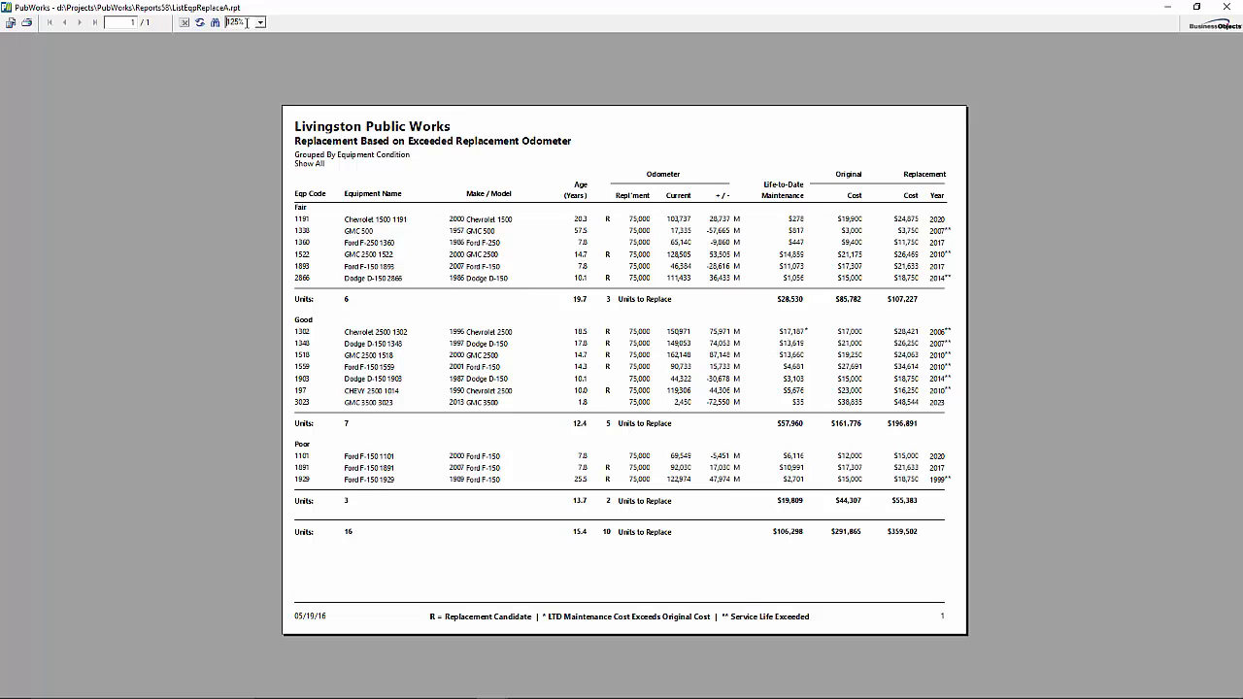
key("Return")
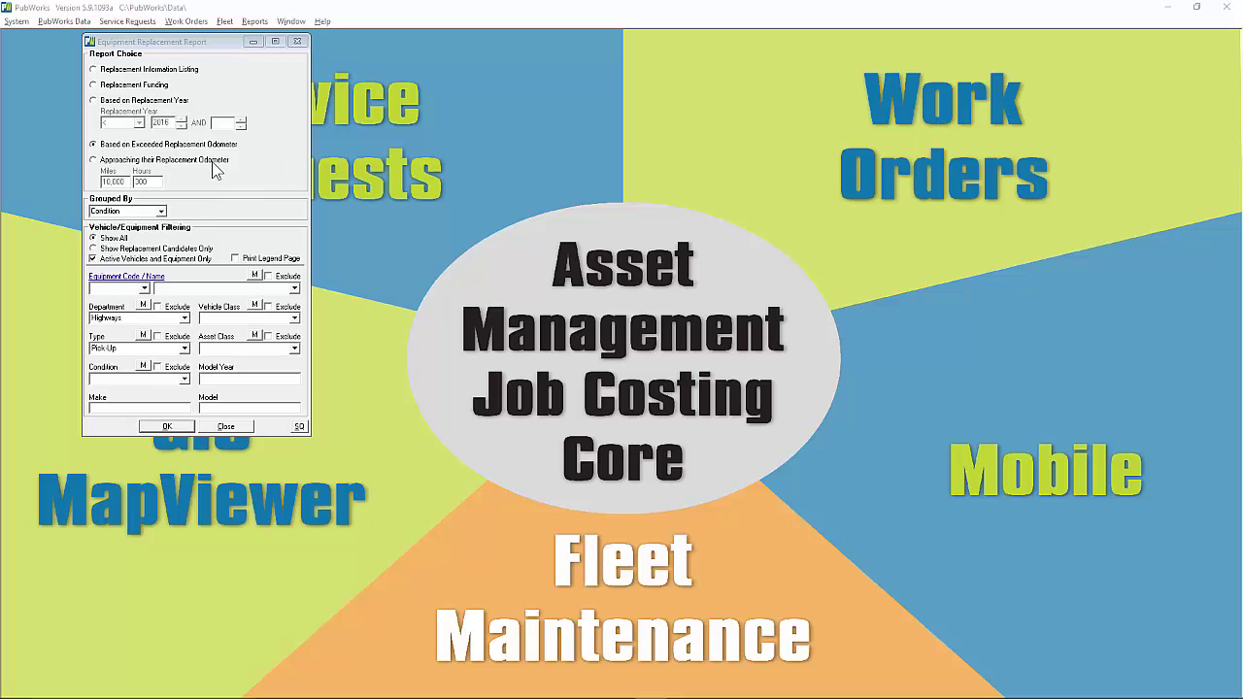
Generate the Approaching their Replacement Odometer report with 10,000-mile and 300-hour thresholds for Highways pick-ups and view it at 125%
left_click(209, 161)
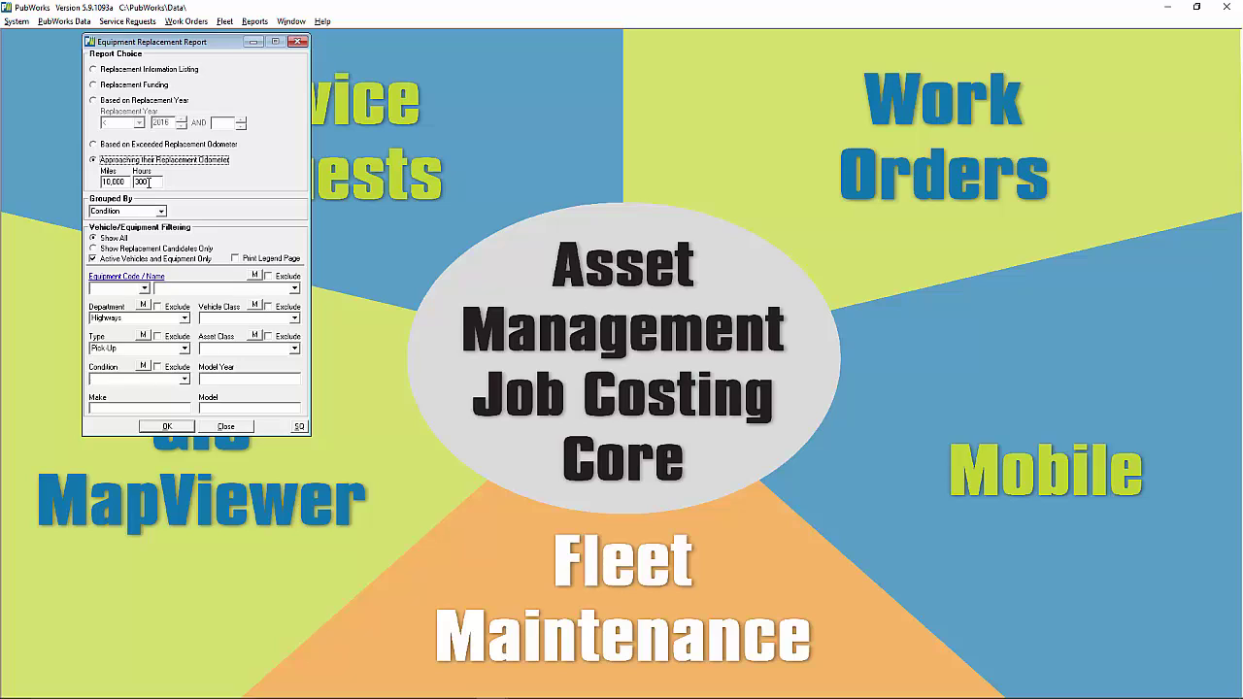
left_click(142, 210)
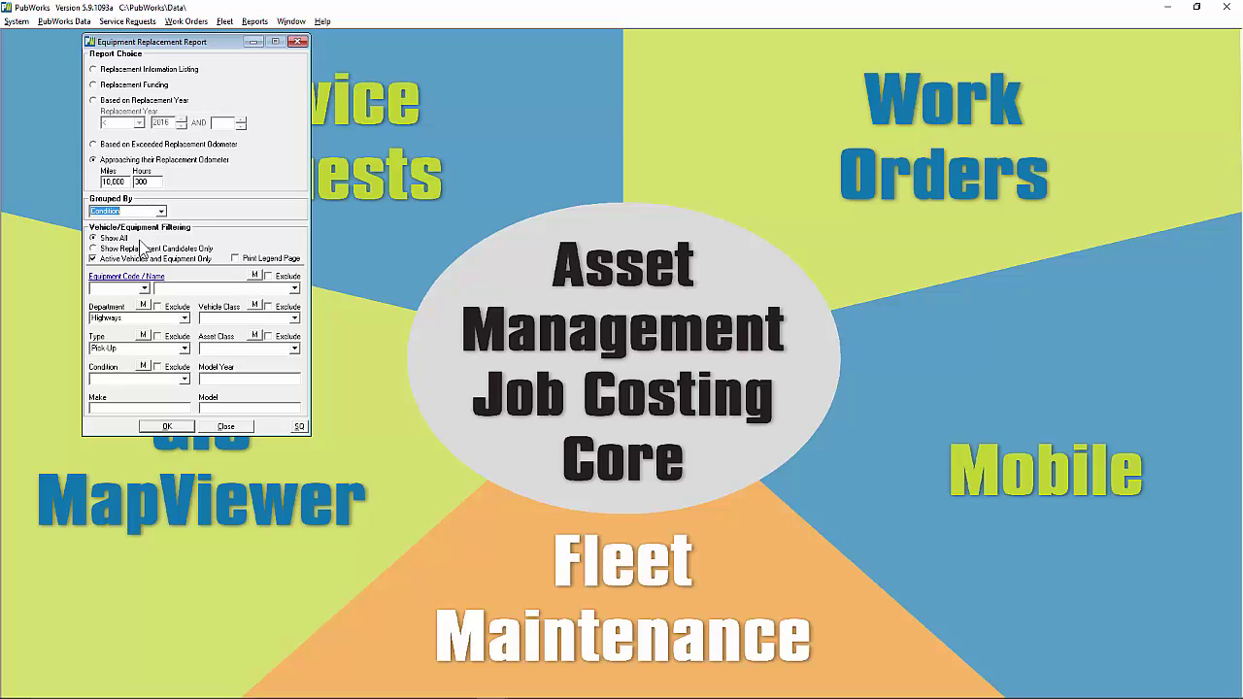
left_click(153, 319)
left_click(159, 349)
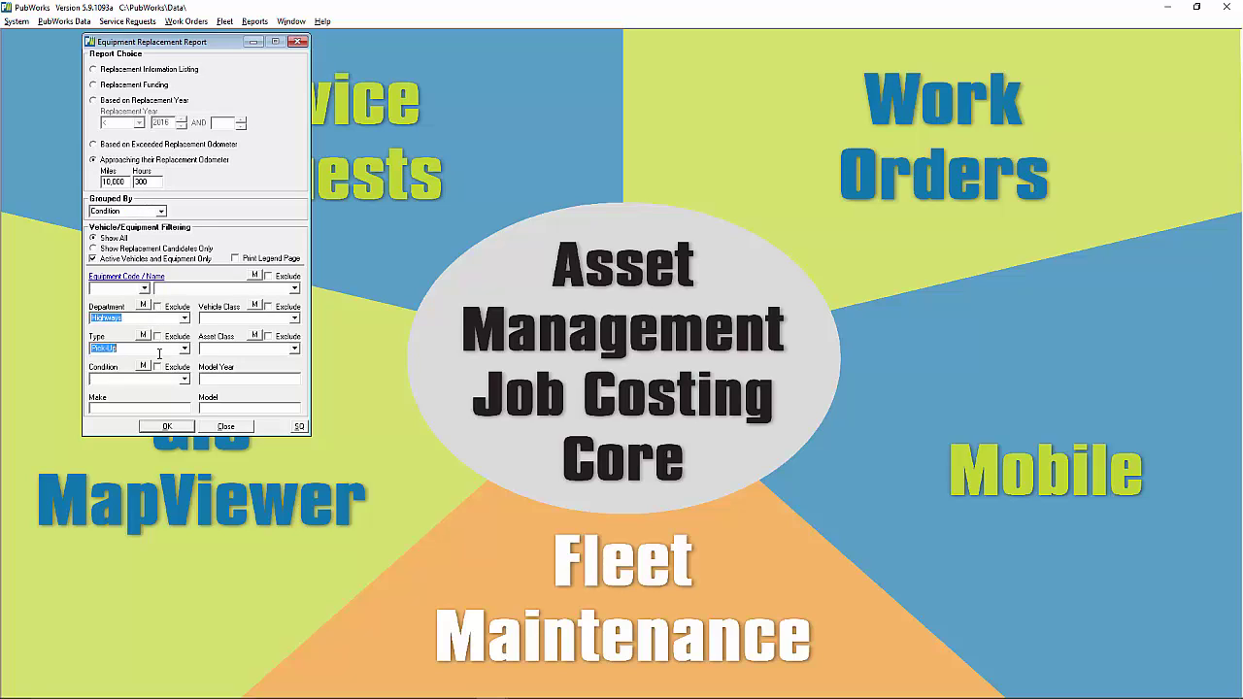
left_click(180, 427)
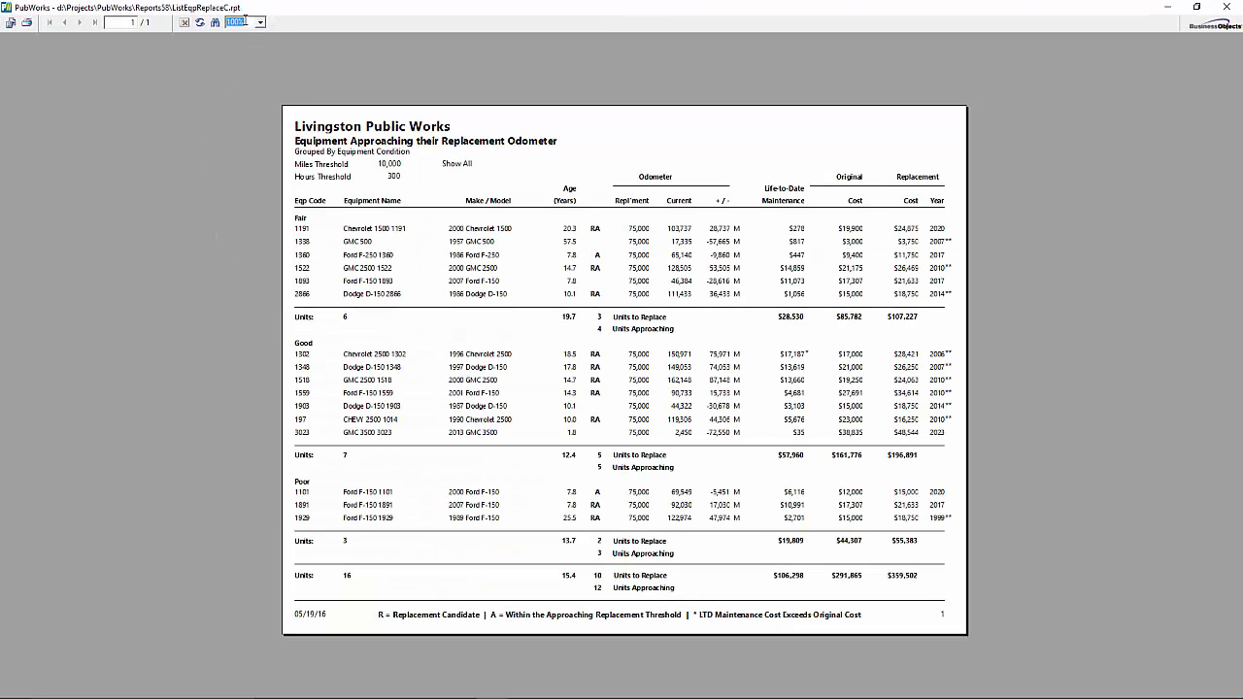
type("125")
key("Return")
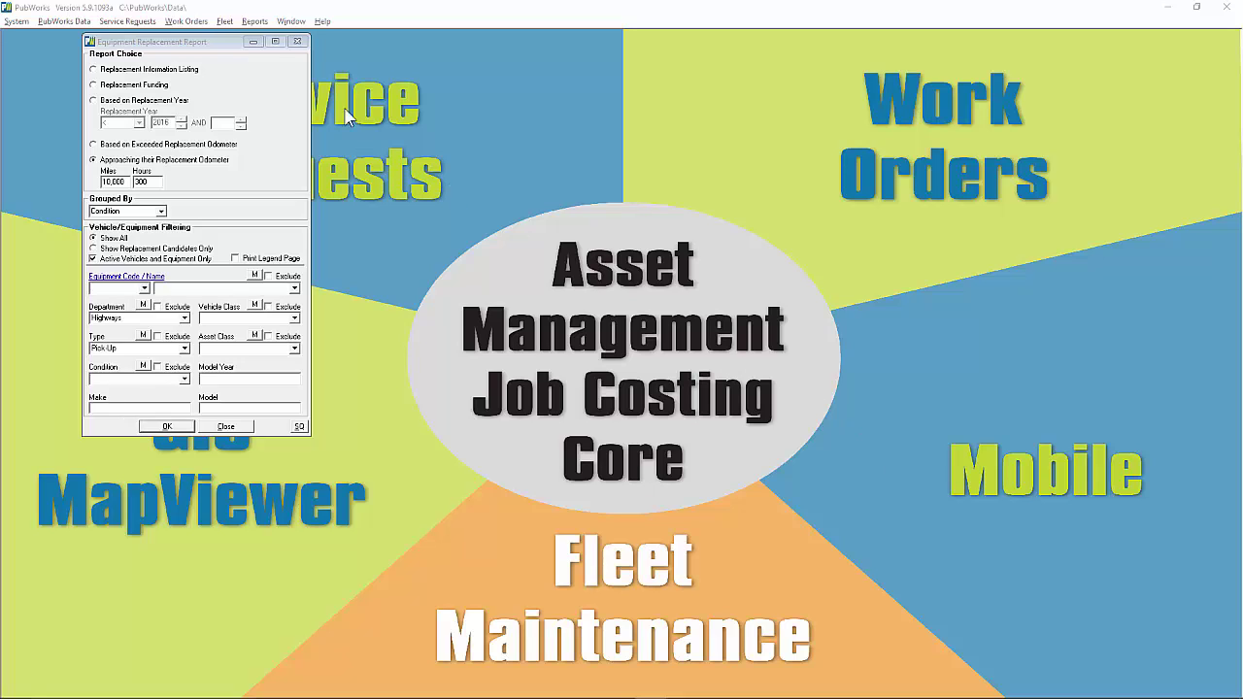
Close the equipment replacement report setup, open the records for all equipment and reposition their window
left_click(295, 46)
left_click(298, 43)
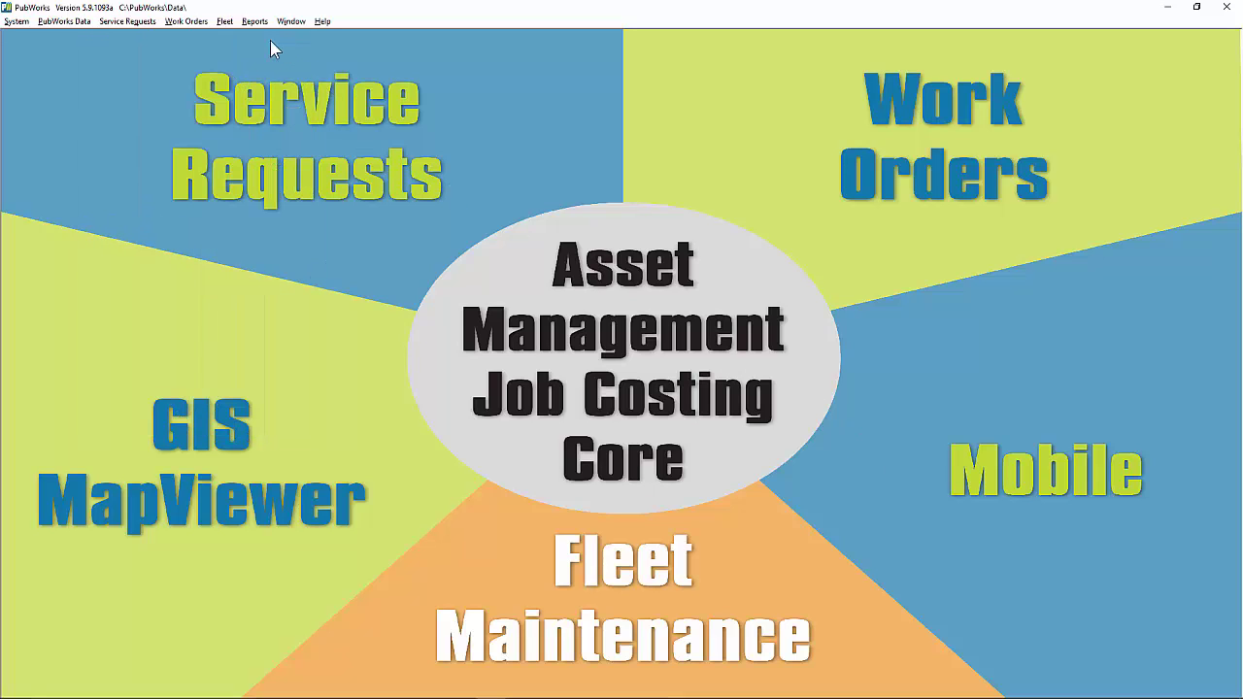
left_click(226, 22)
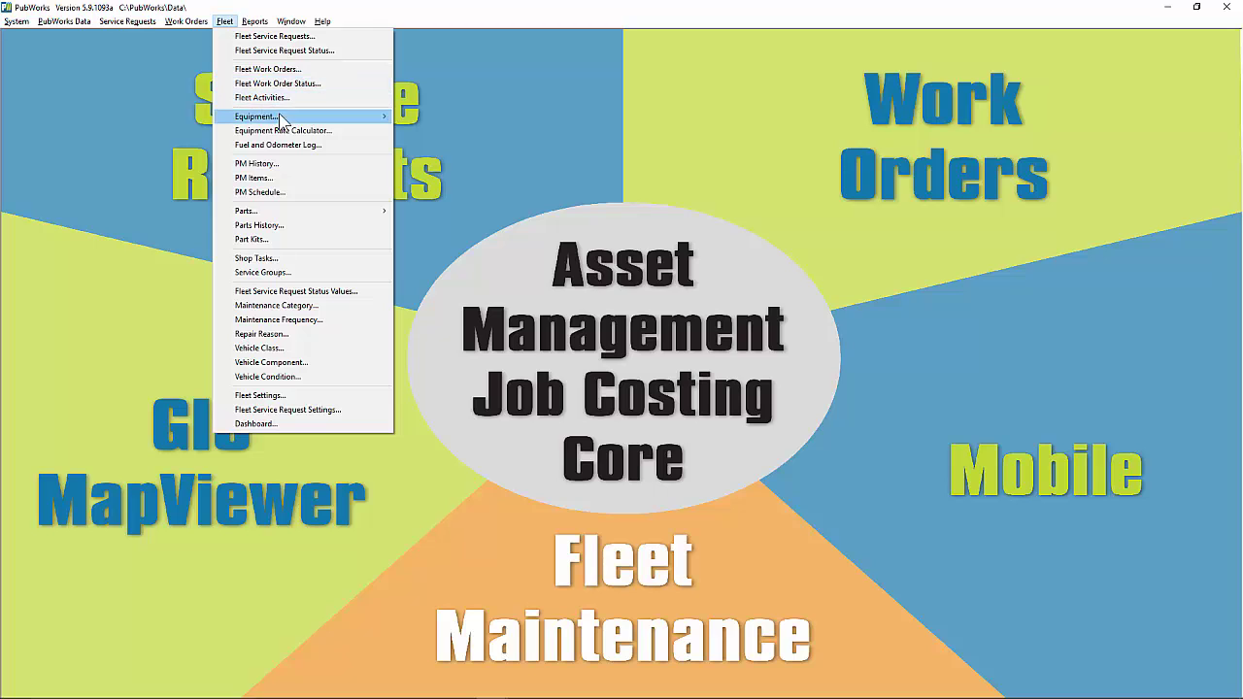
mouse_move(283, 118)
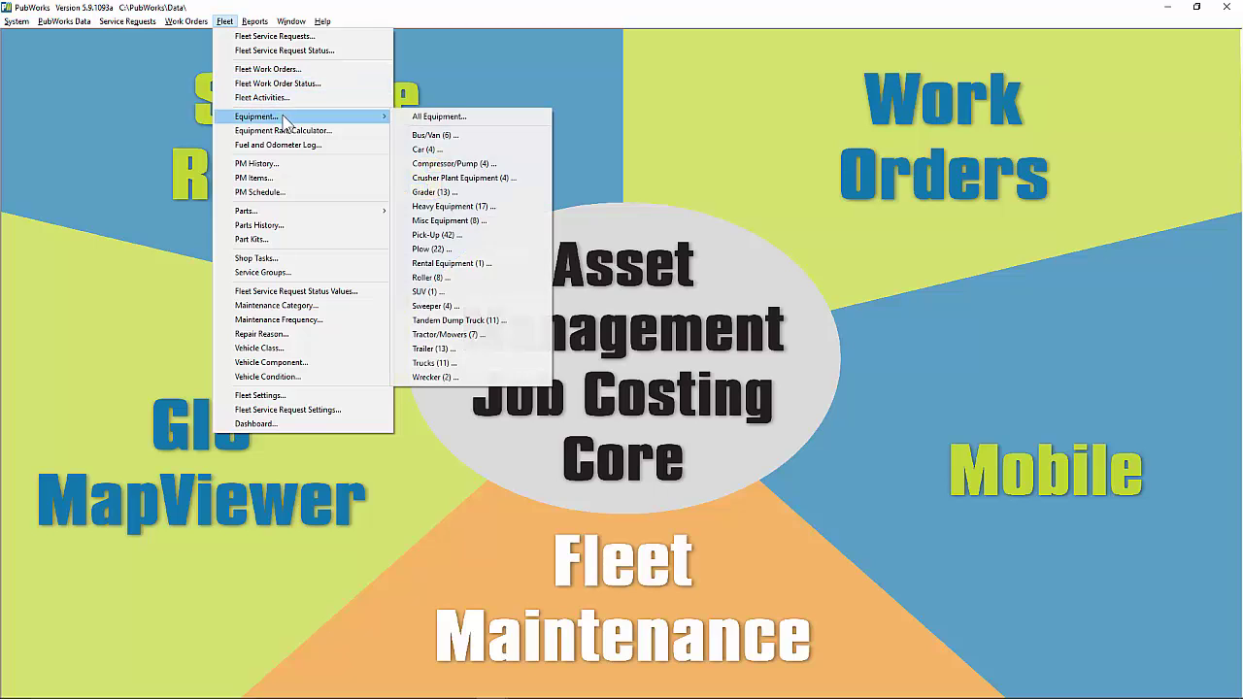
left_click(419, 118)
left_click_drag(418, 121, 385, 56)
Search the equipment records for 1301 and open the Chevrolet 2500 1301 record
left_click(430, 78)
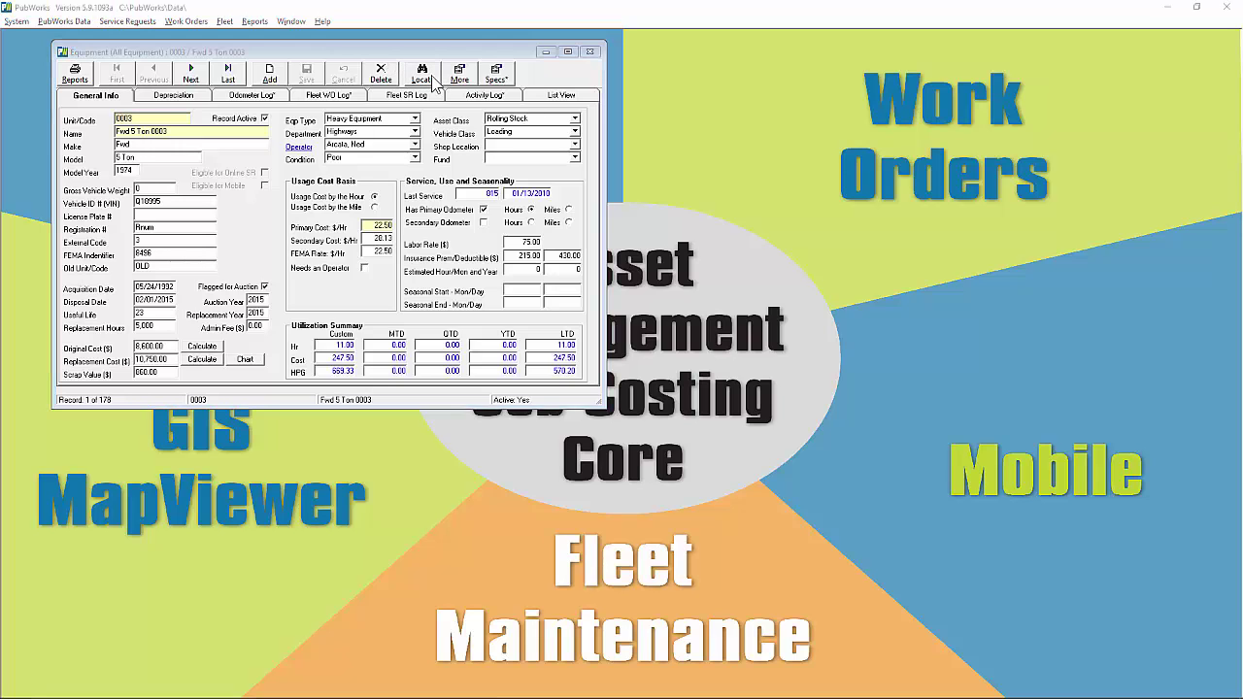
type("1301")
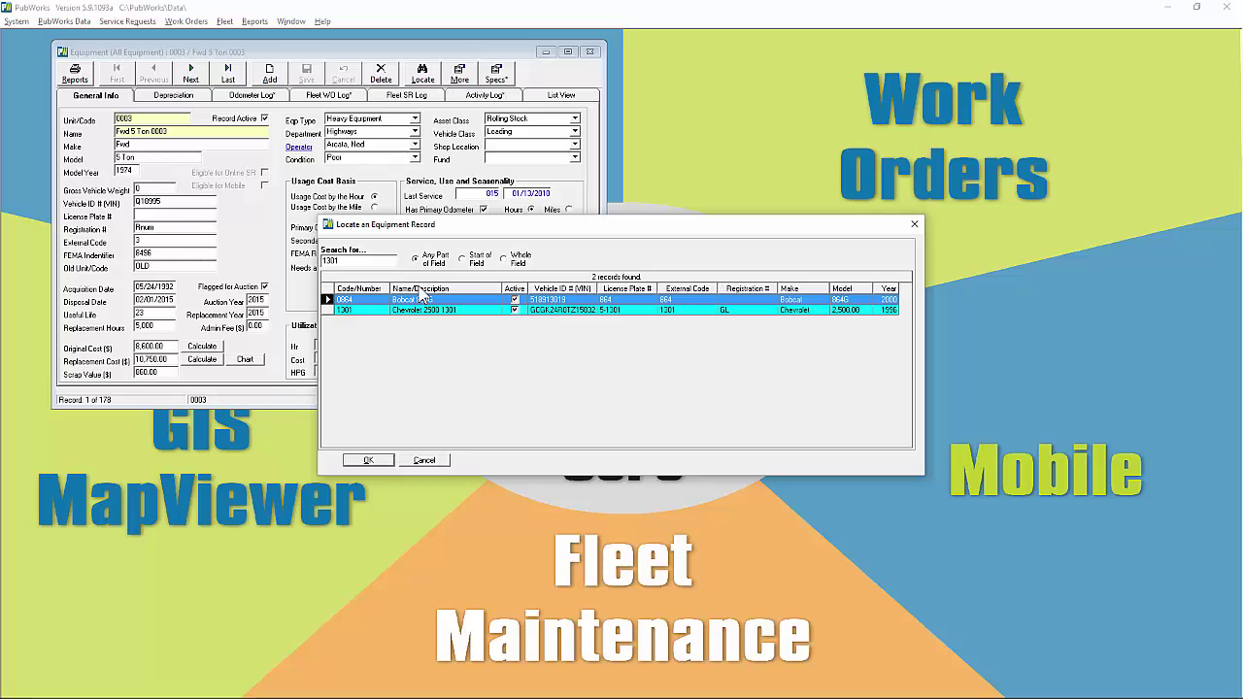
left_click(431, 314)
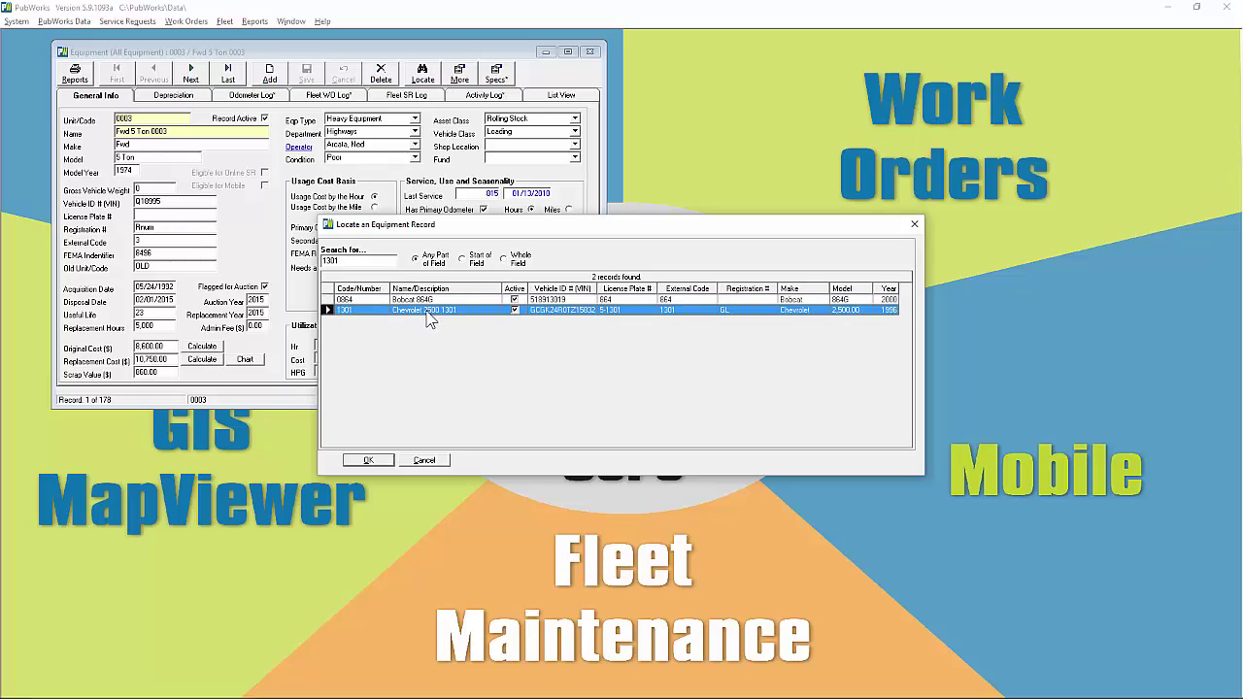
double_click(408, 311)
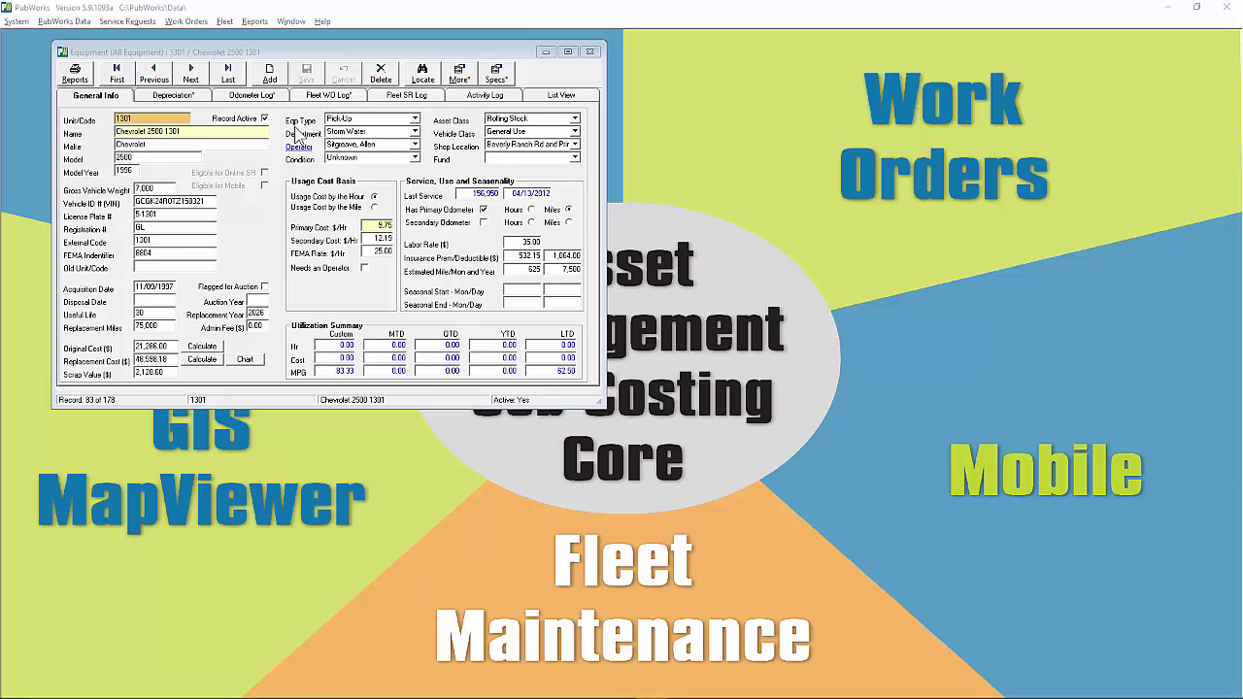
Review the Chevrolet 2500's depreciation schedule, fleet work order log and general information
left_click(195, 99)
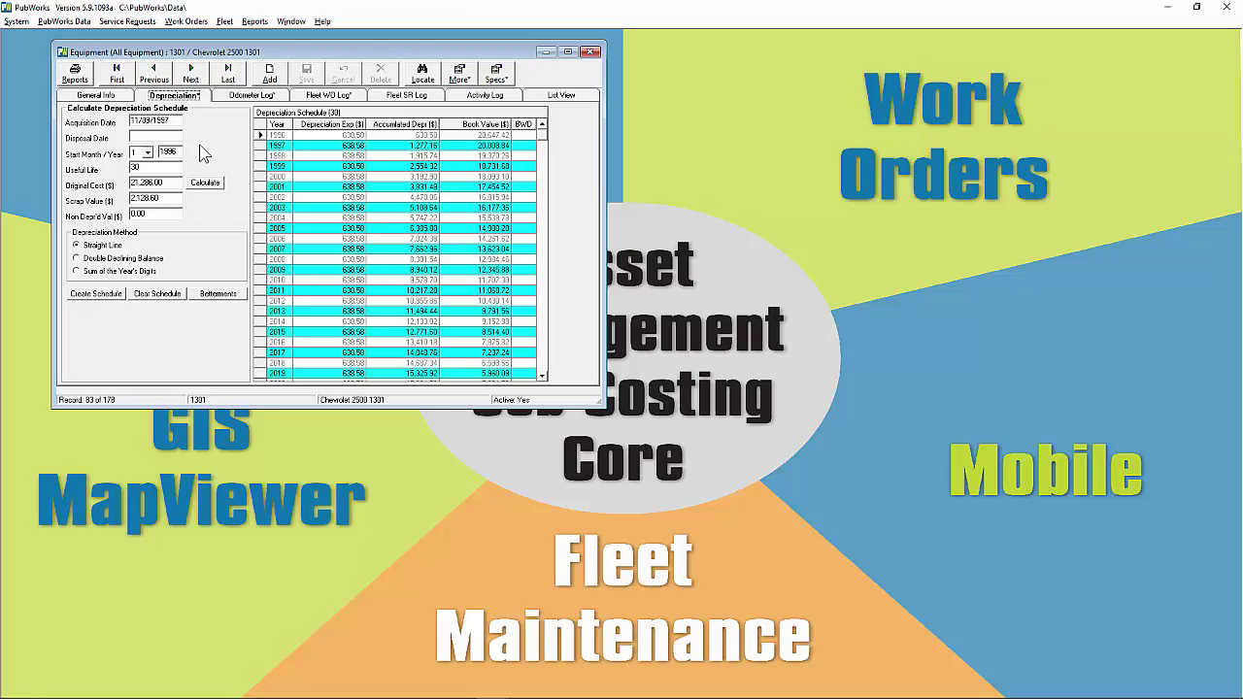
left_click(357, 99)
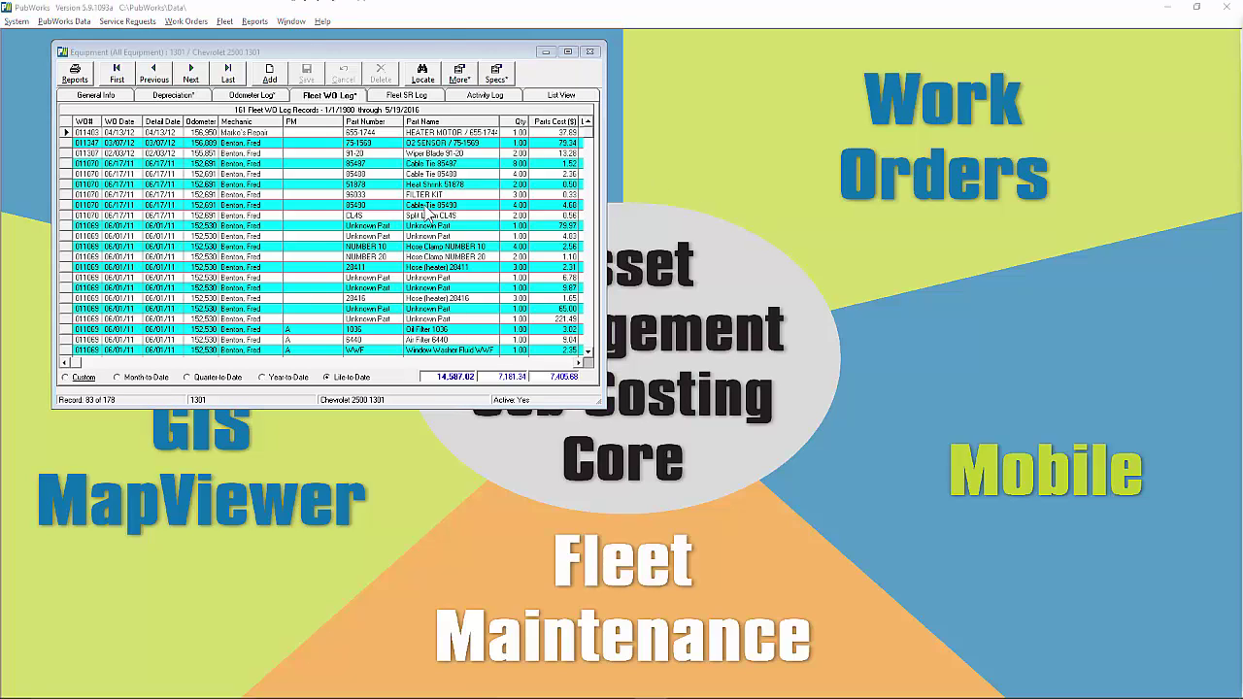
left_click(205, 97)
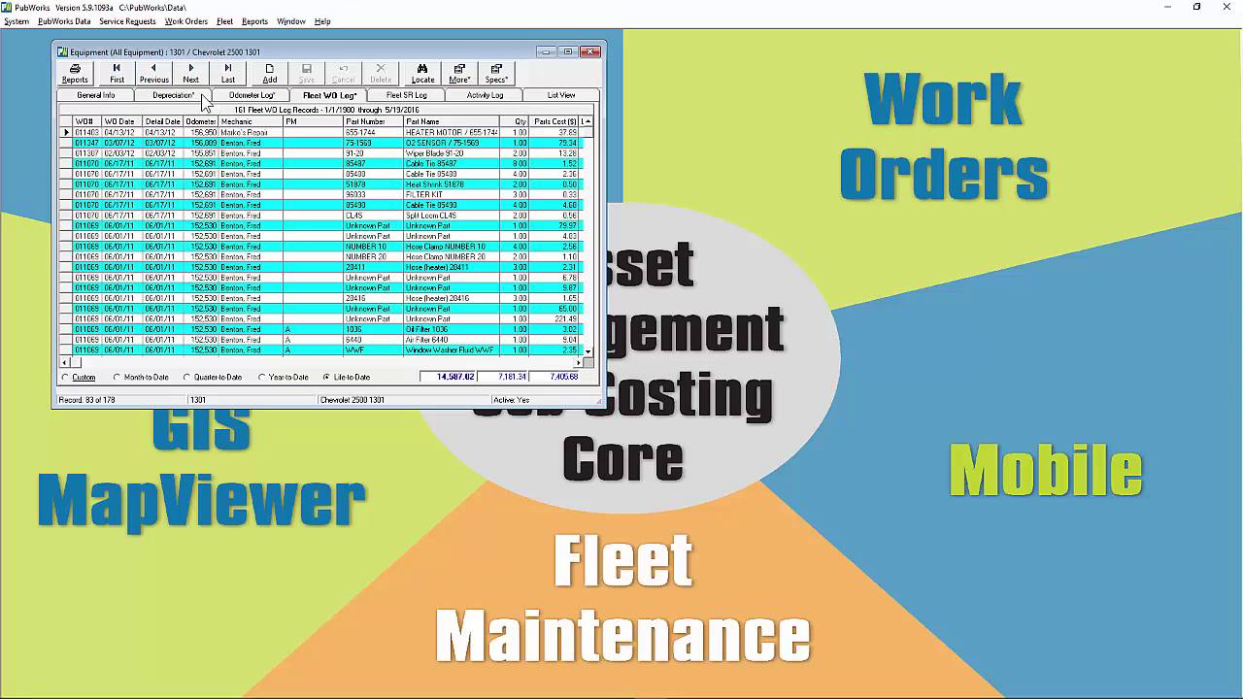
left_click(96, 97)
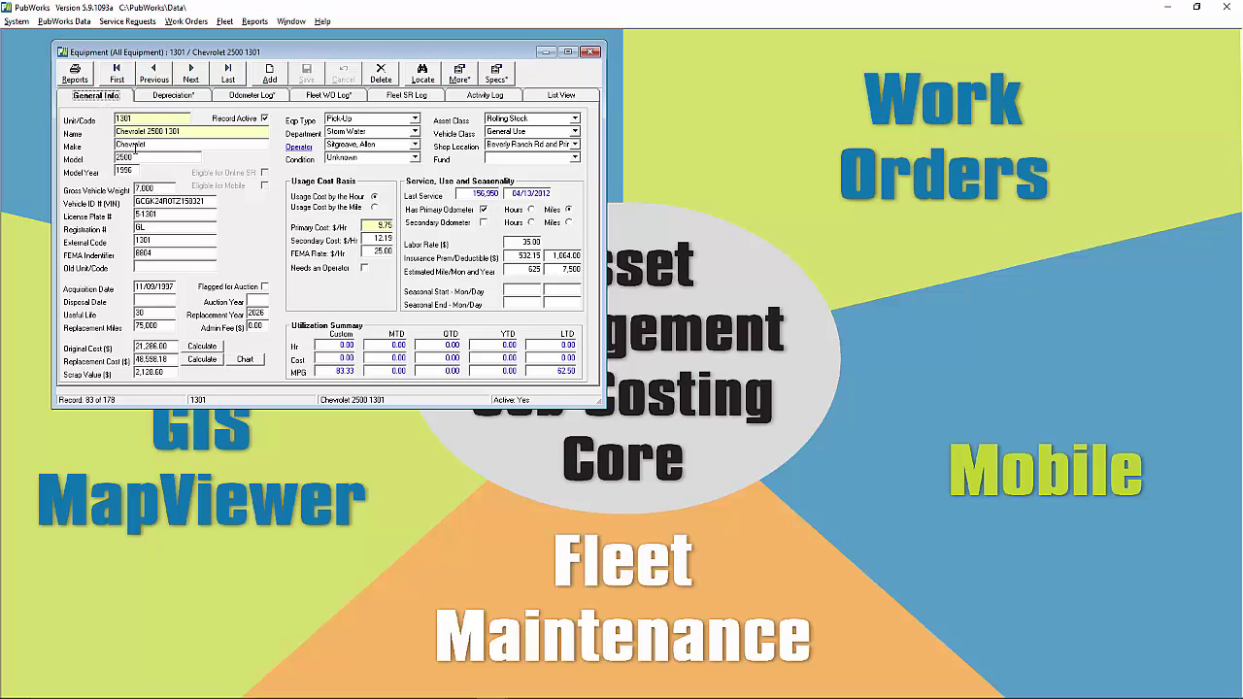
Generate the equipment replacement chart for the Chevrolet 2500 and zoom it to 125%
left_click(255, 361)
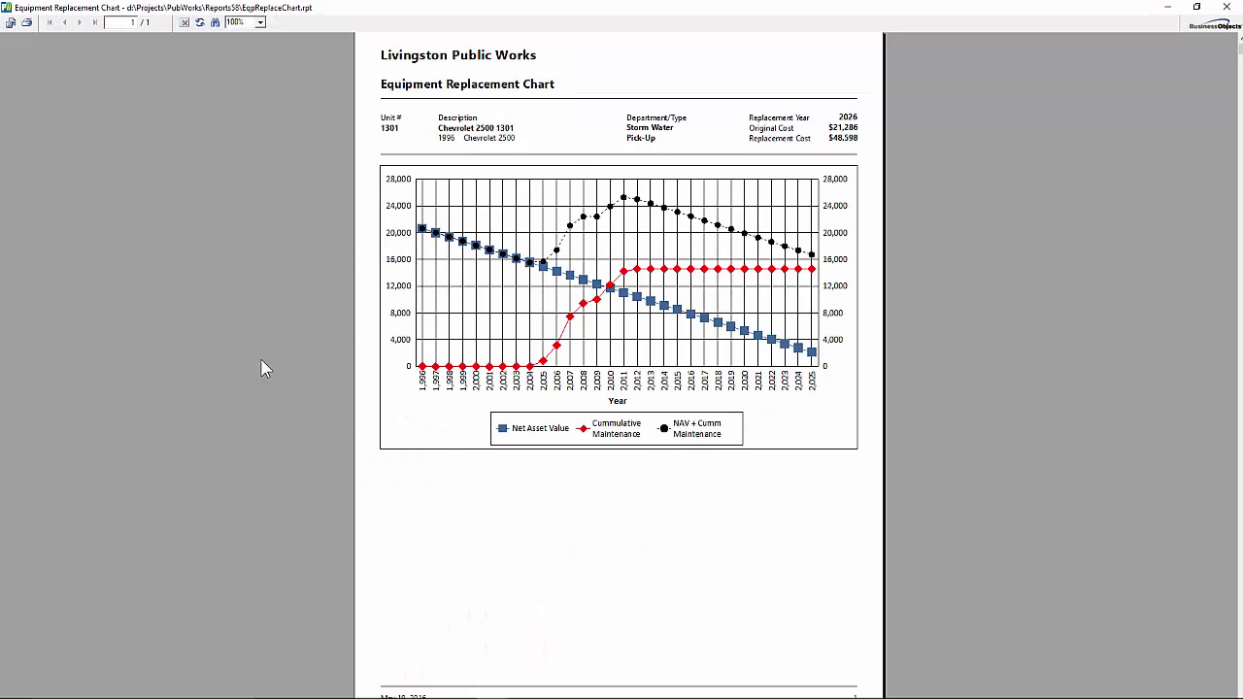
left_click(244, 22)
type("125")
key("Return")
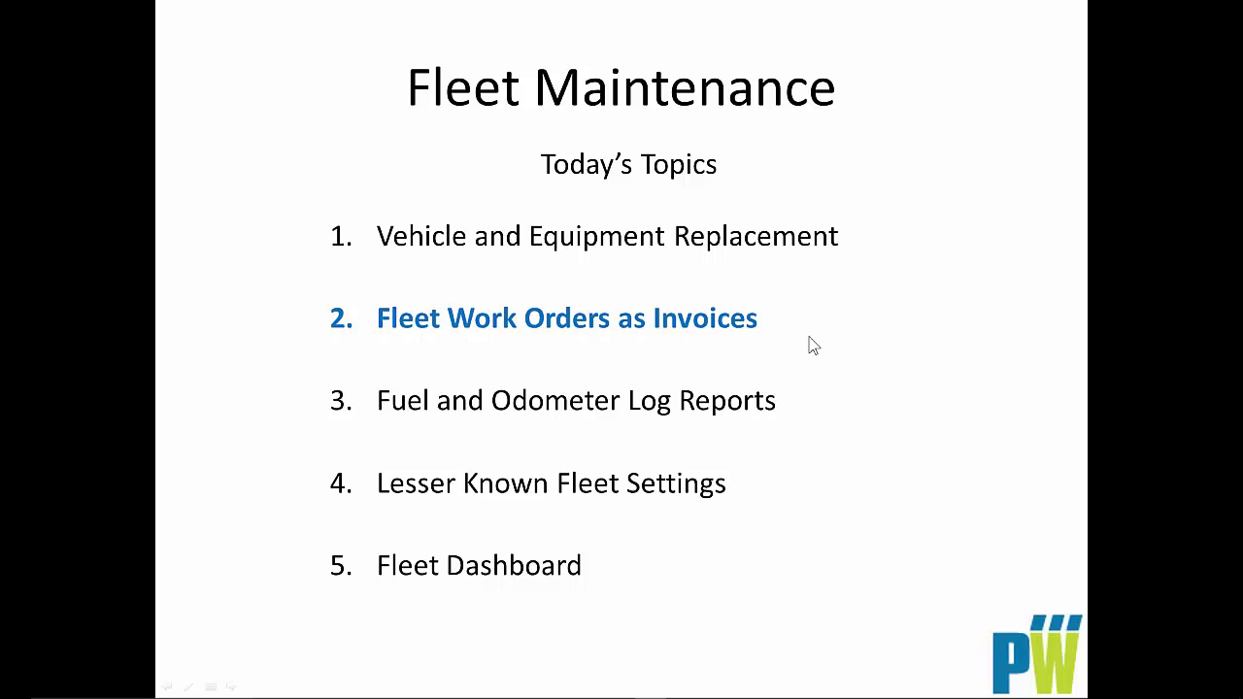
left_click(850, 342)
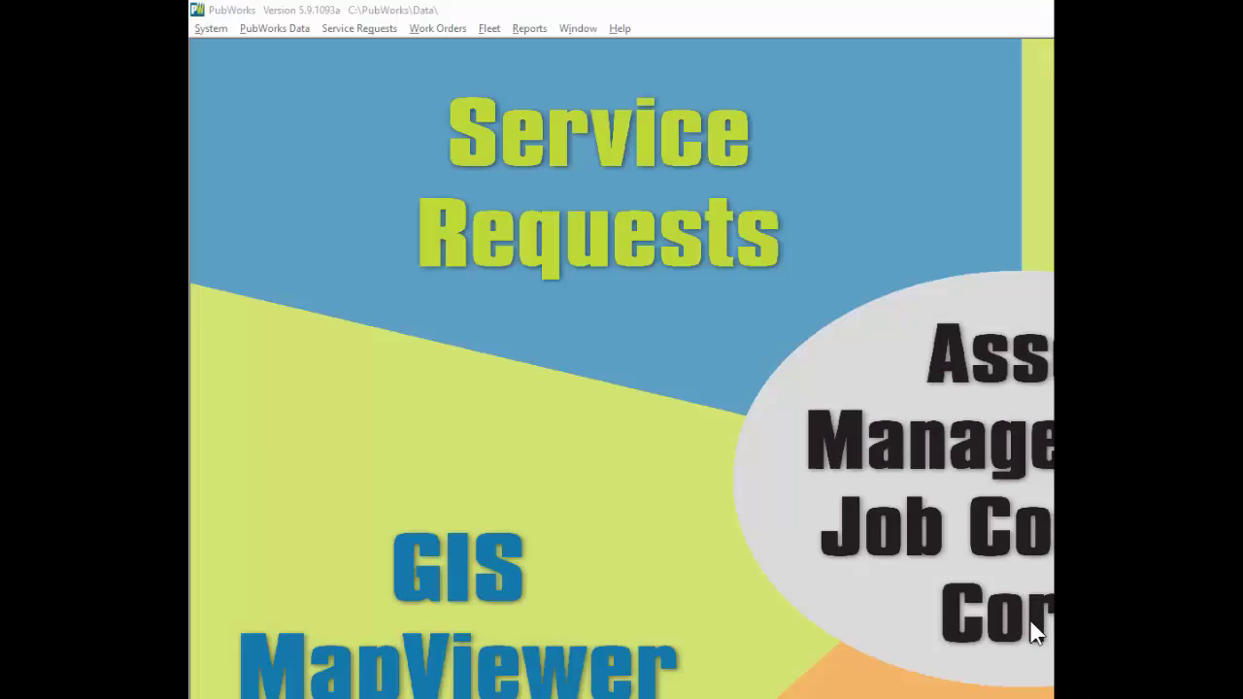
Open the fleet work orders and put the Ford F-150 1101 work order into edit mode
left_click(488, 29)
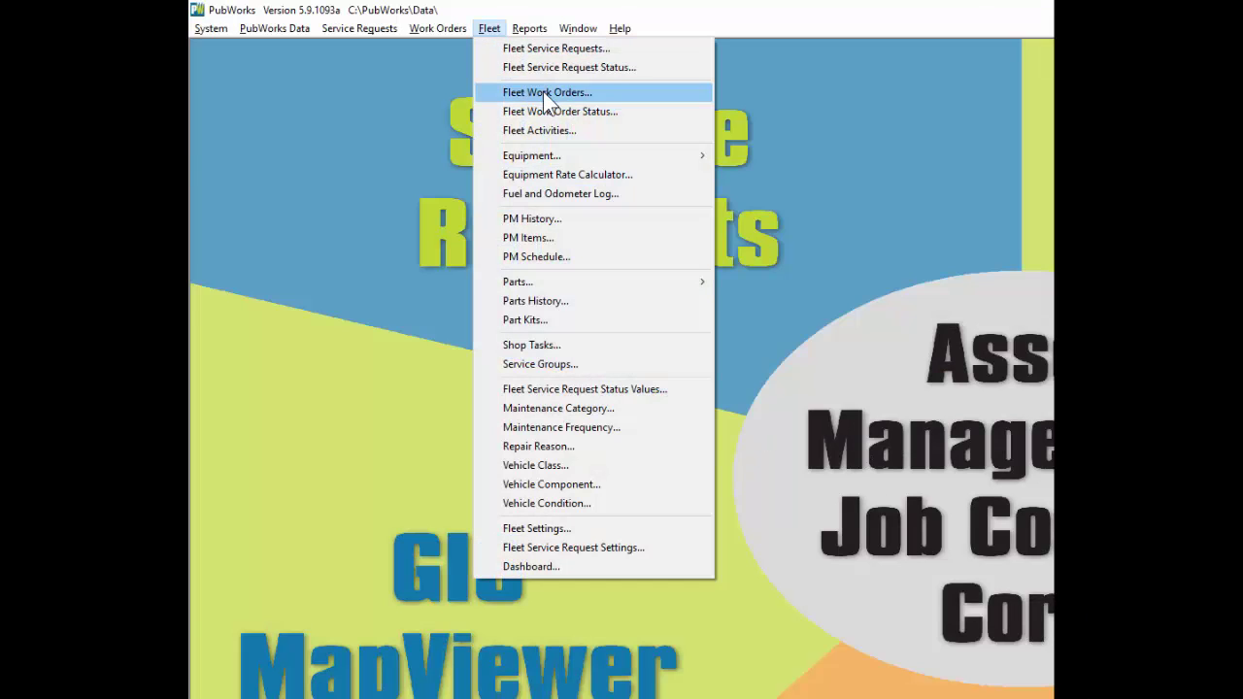
left_click(543, 92)
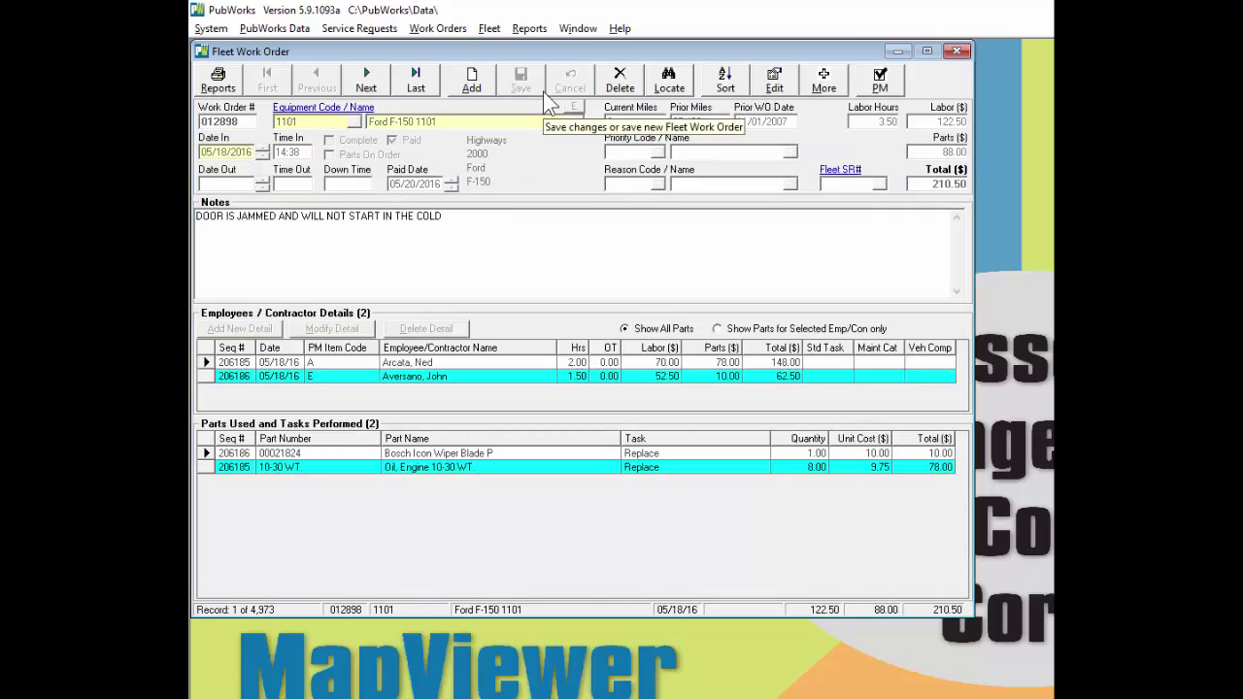
left_click(777, 87)
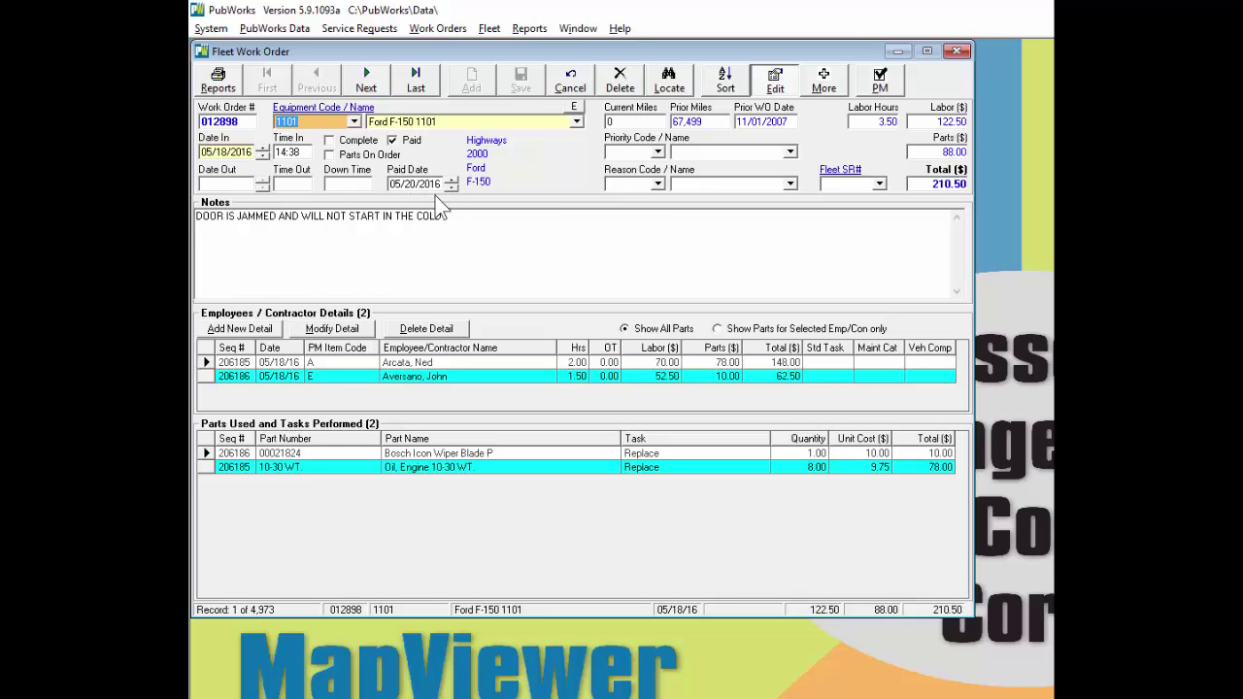
Clear the Paid status on the Ford F-150 work order, mark it paid again and close the work order
left_click(413, 142)
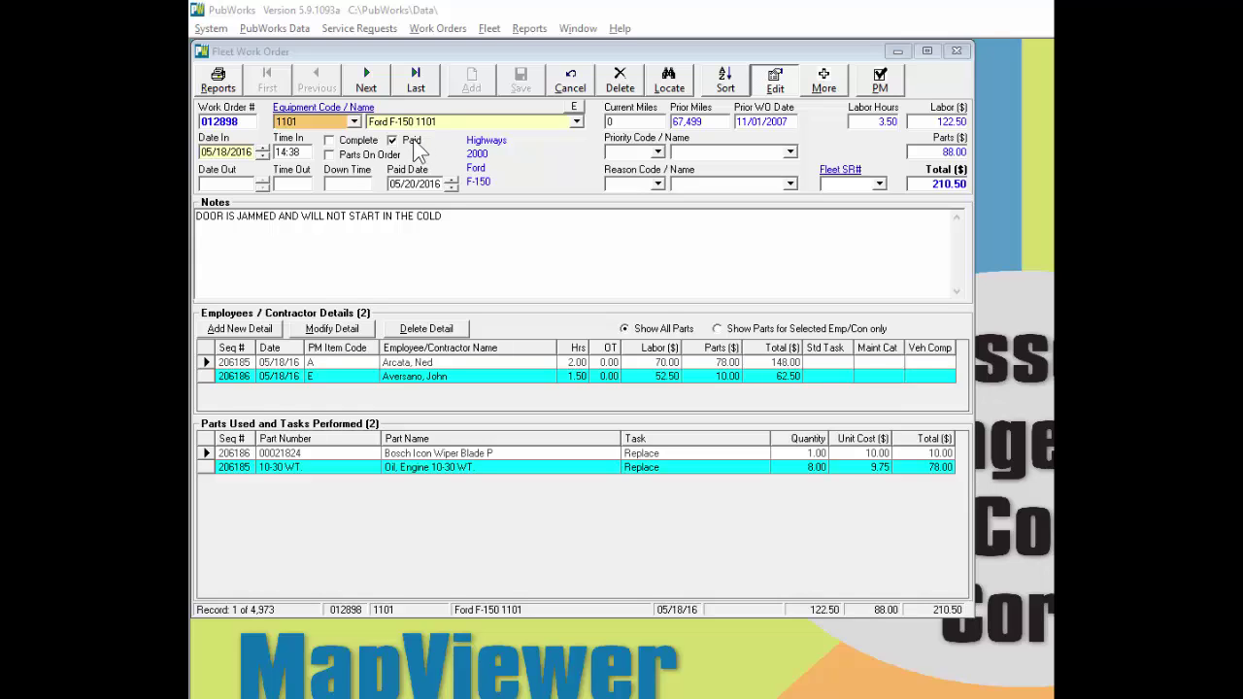
left_click(415, 141)
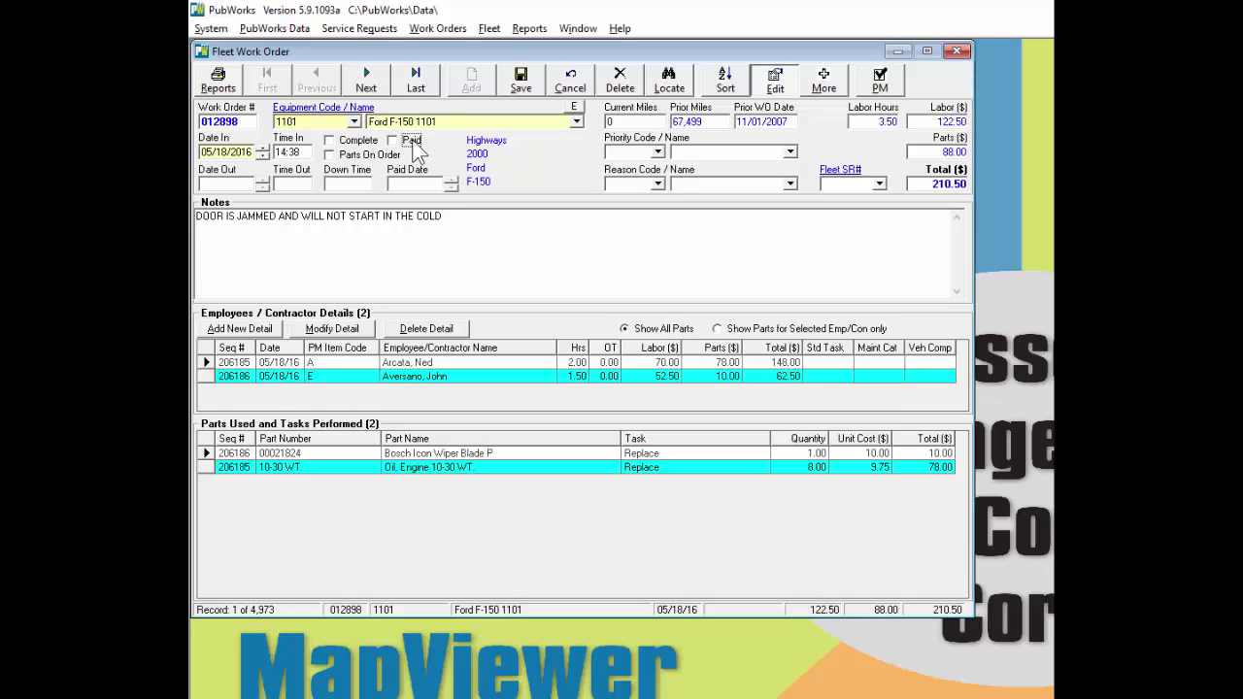
left_click(413, 141)
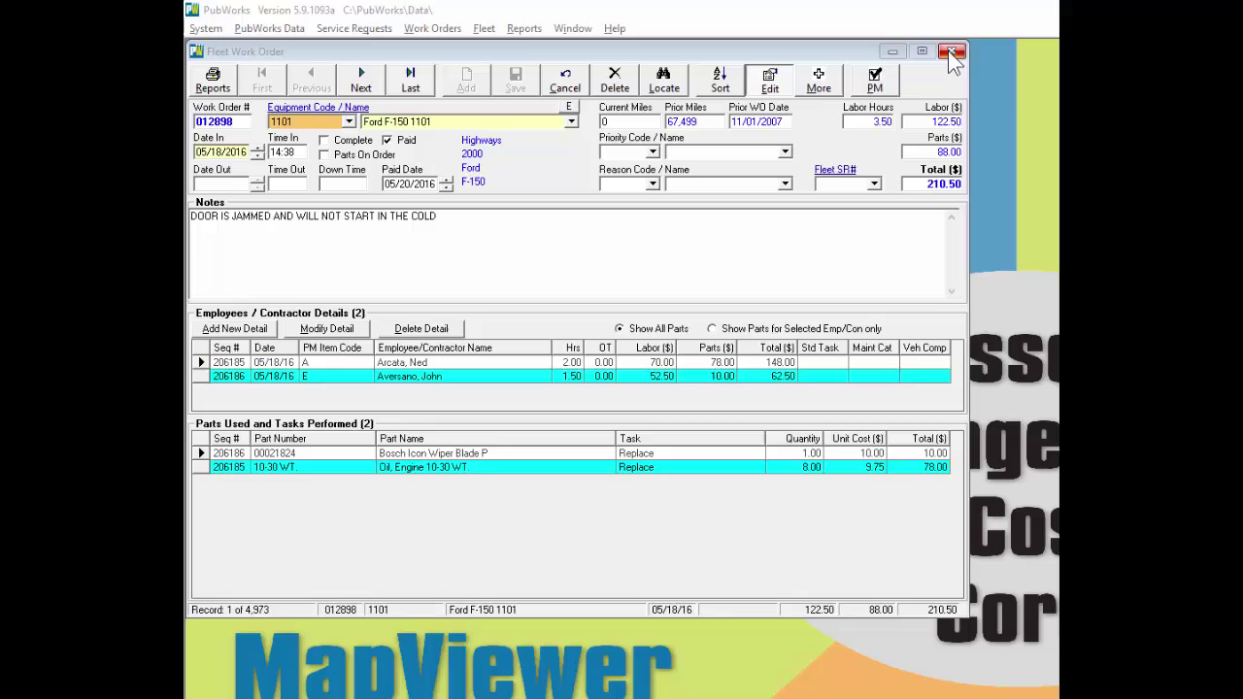
left_click(953, 51)
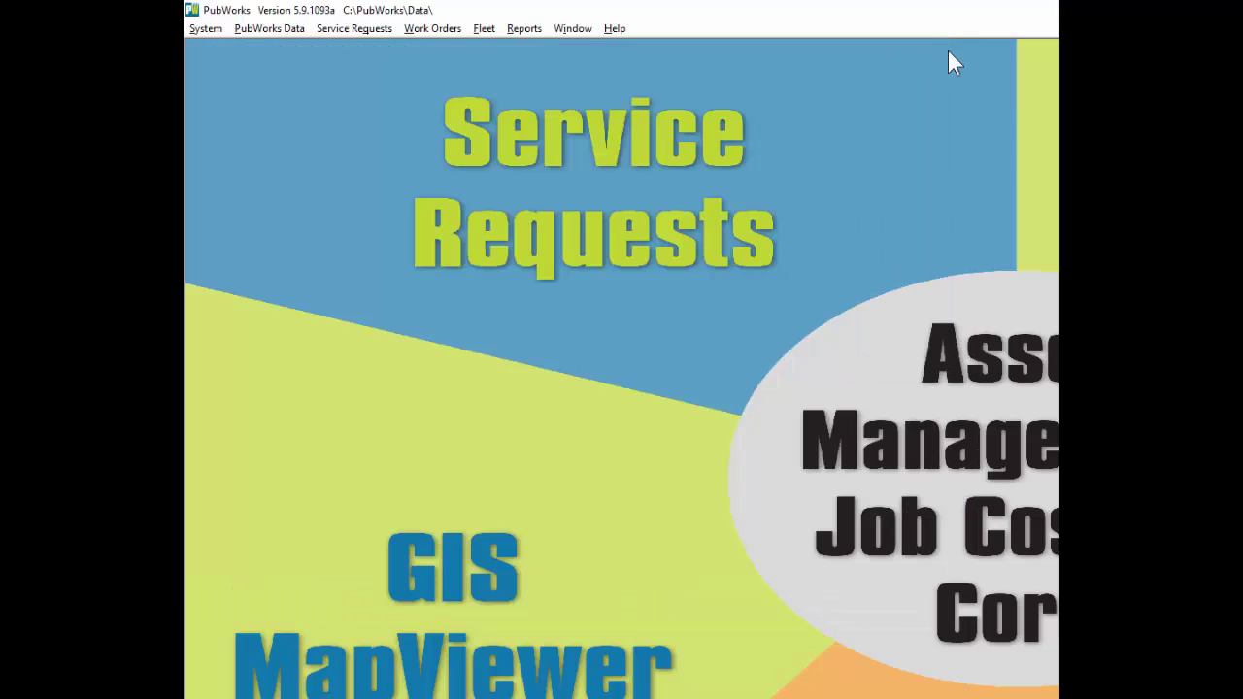
Open the Fleet Work Order Status list and filter it to the Sheriff department
left_click(484, 28)
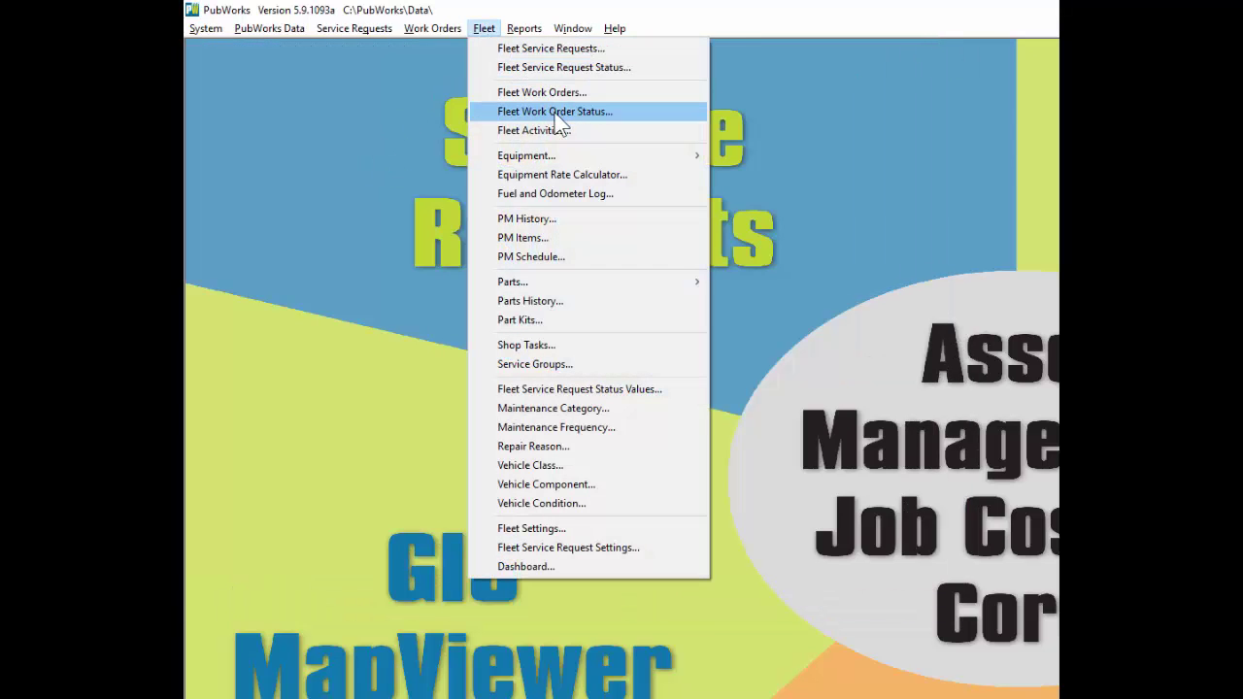
left_click(559, 114)
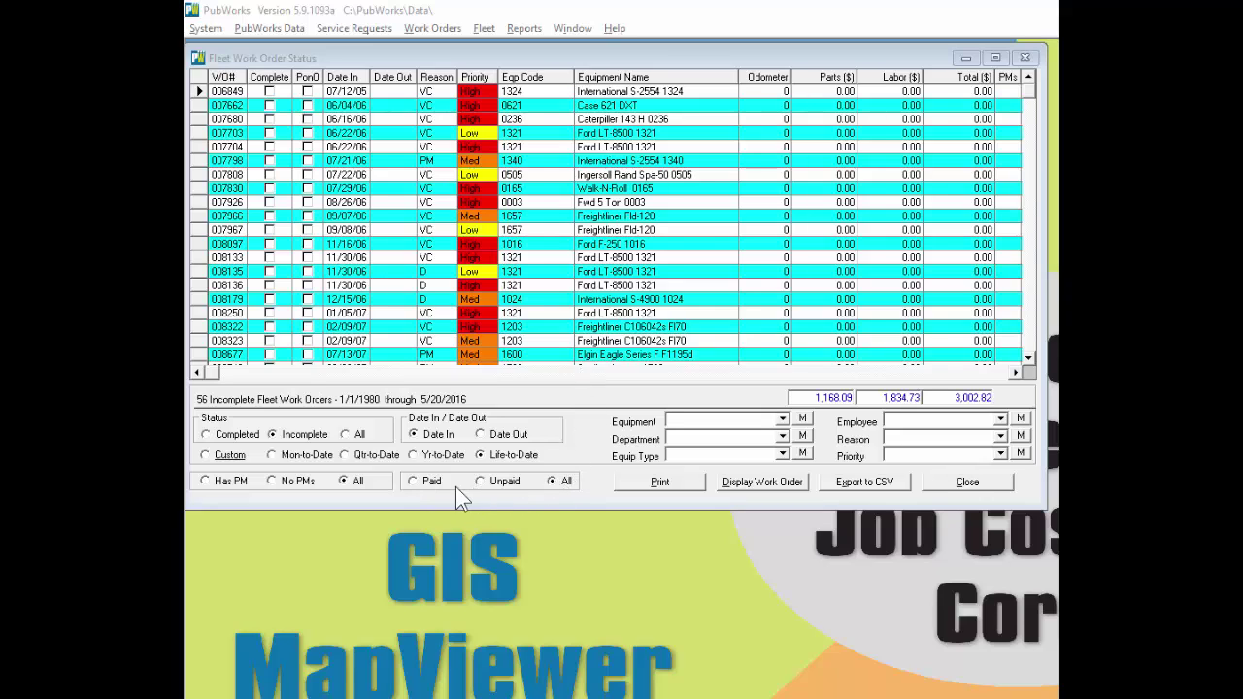
left_click(476, 60)
left_click(781, 437)
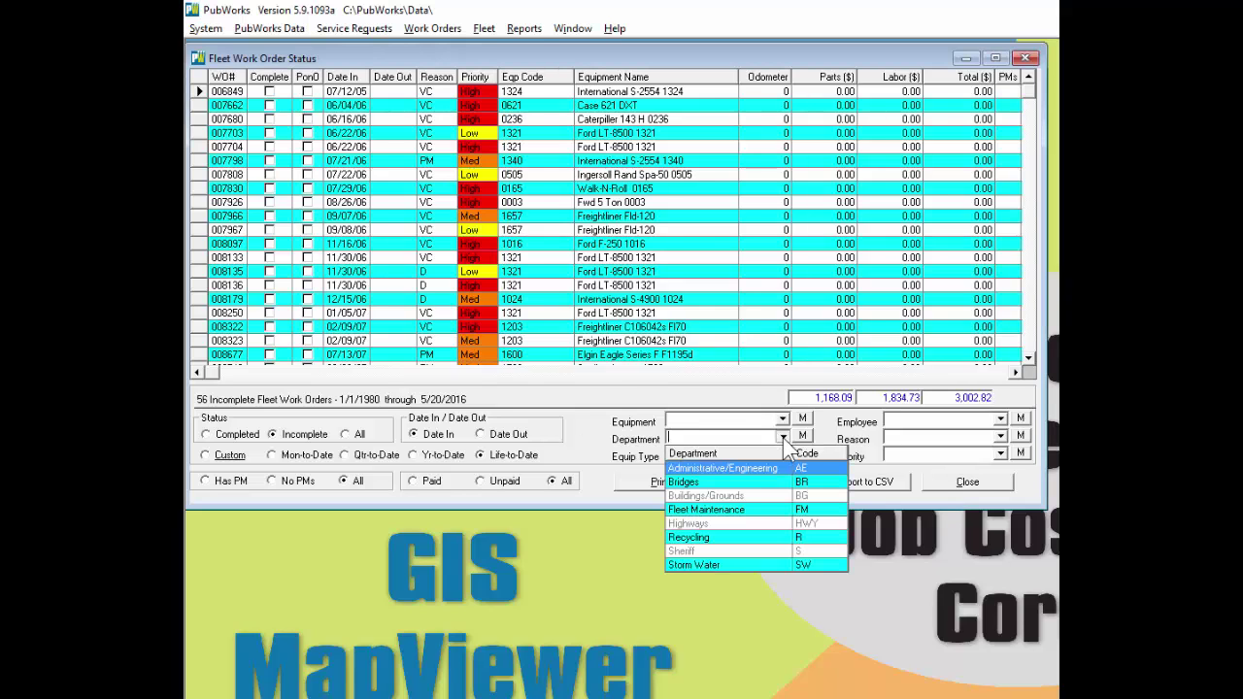
left_click(689, 552)
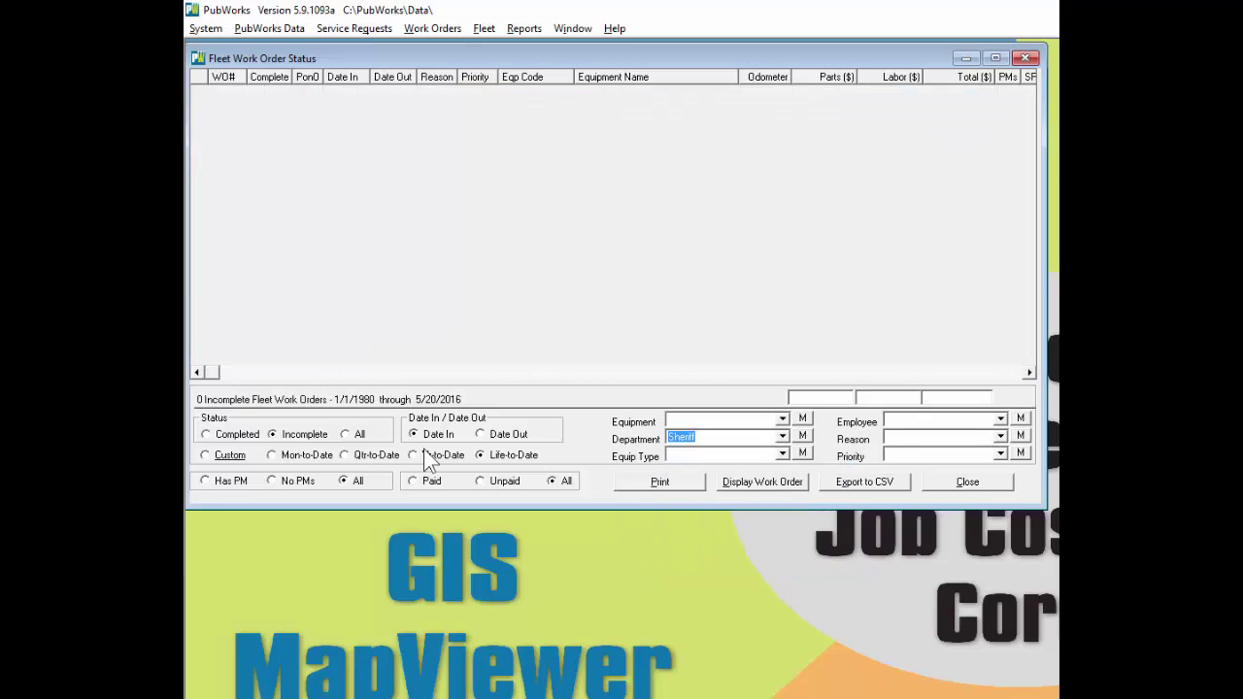
Show the Sheriff work orders of every status, narrow them to completed unpaid ones, and close the status list
left_click(346, 435)
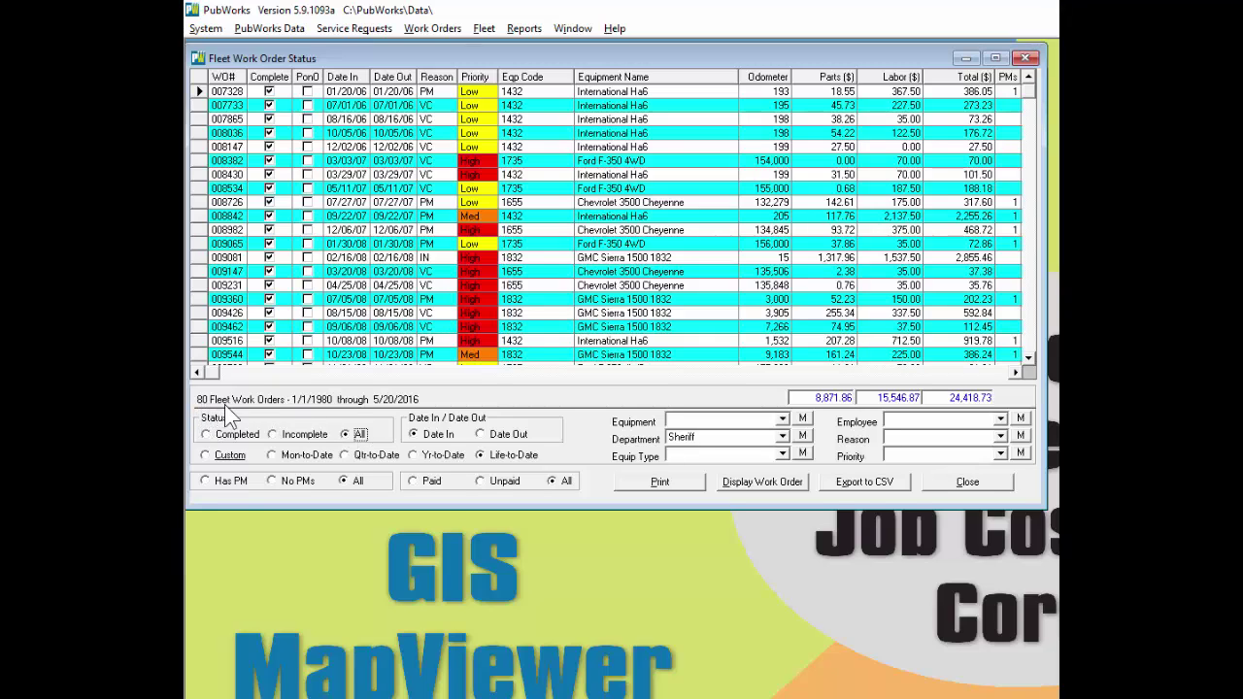
left_click(735, 666)
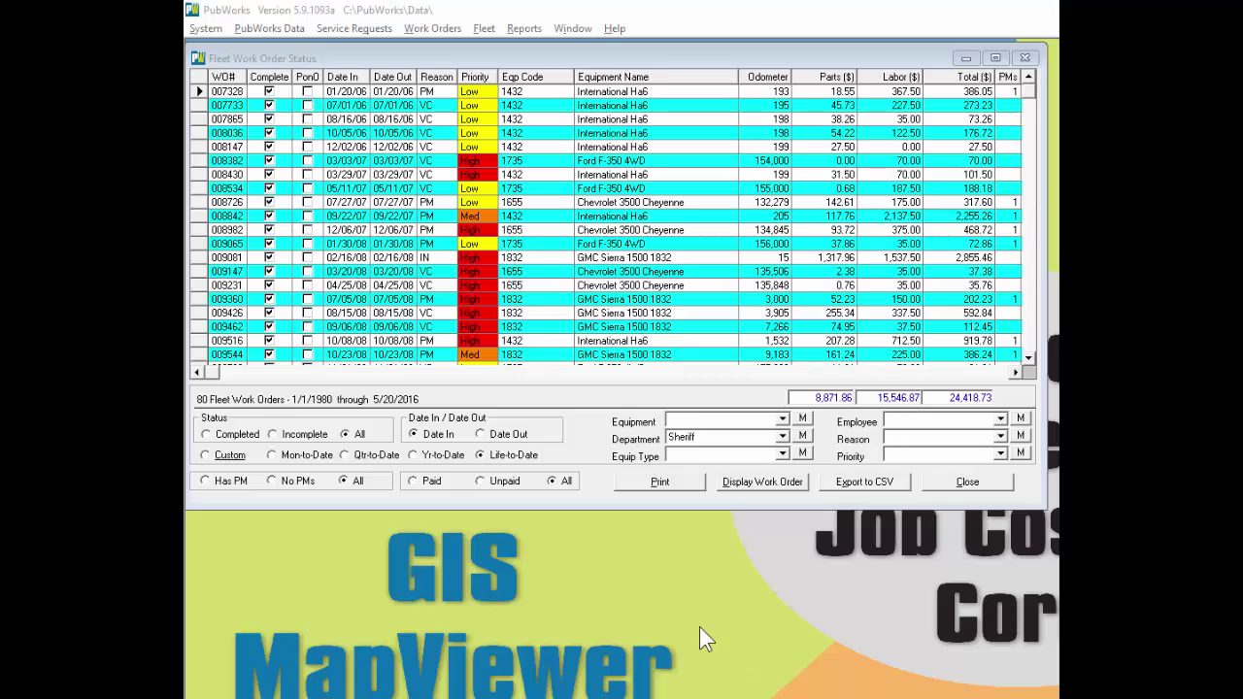
left_click(232, 436)
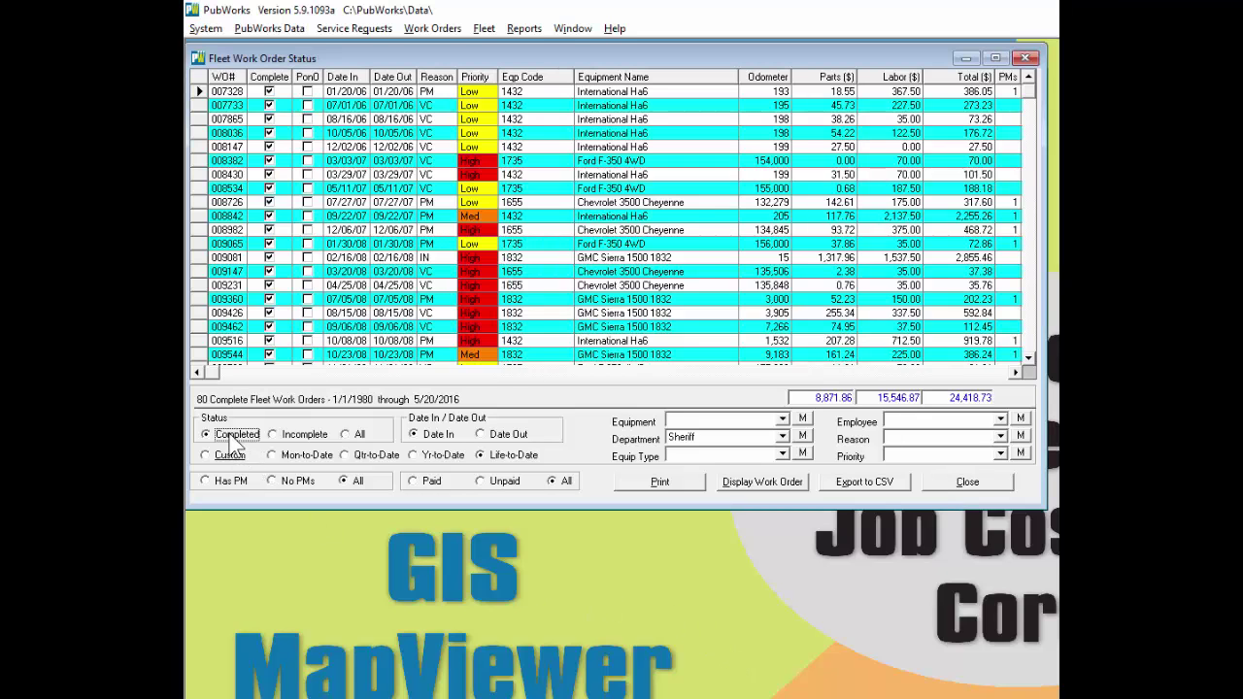
left_click(481, 482)
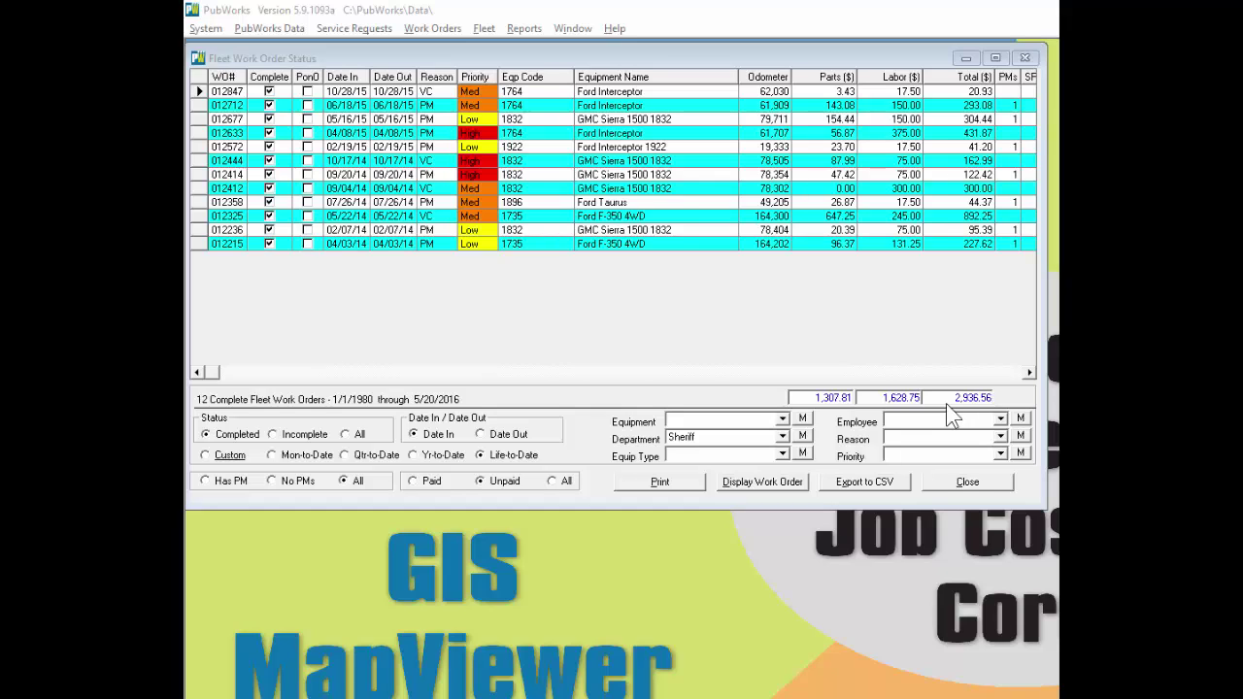
left_click(964, 482)
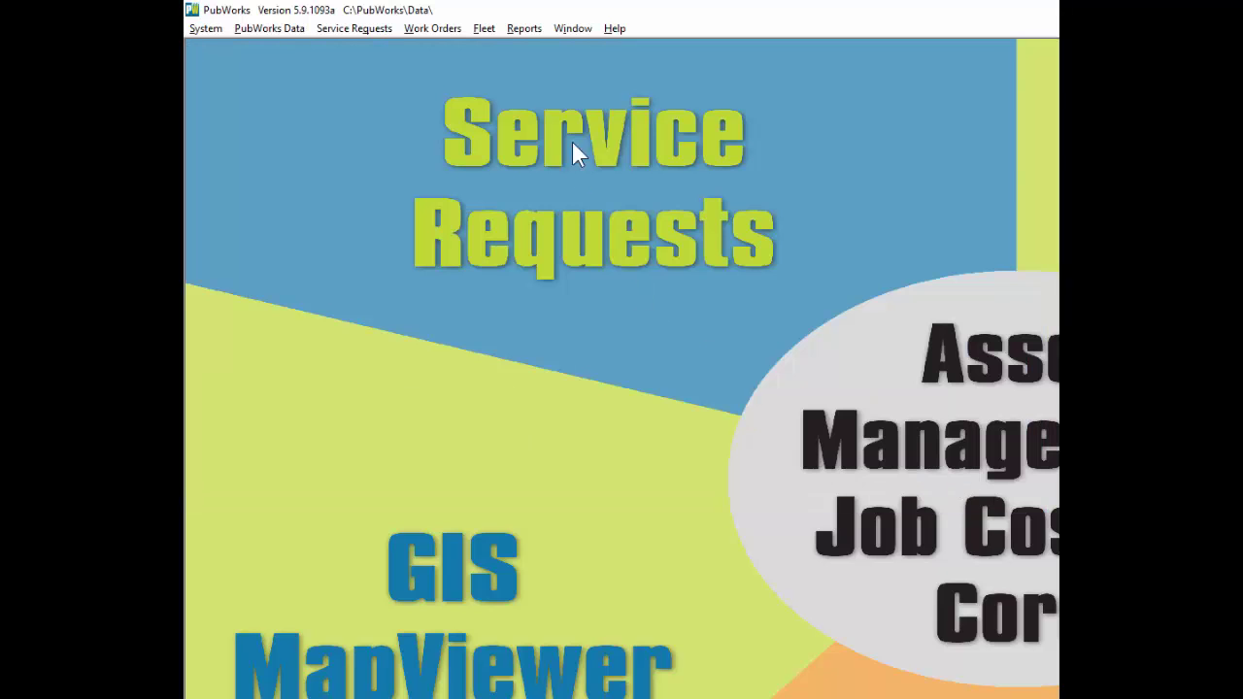
Open the Fleet Maintenance Reports and choose the Invoice Summary report grouped by Equipment Type
left_click(524, 30)
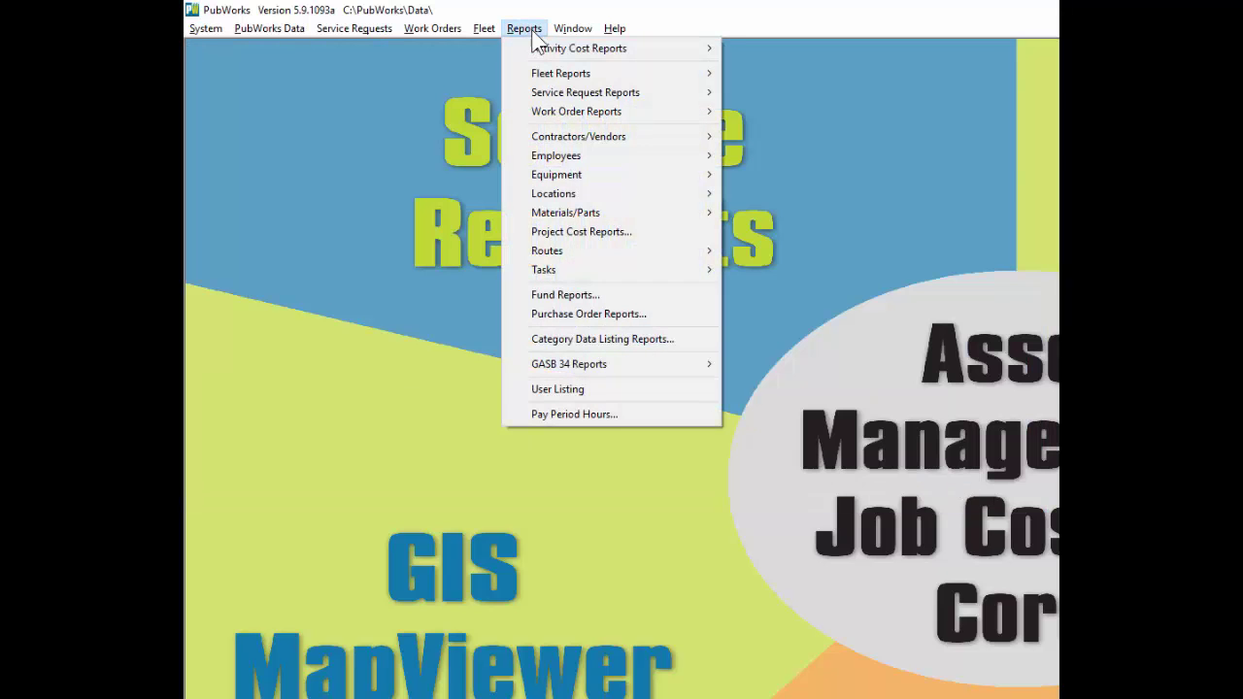
mouse_move(555, 70)
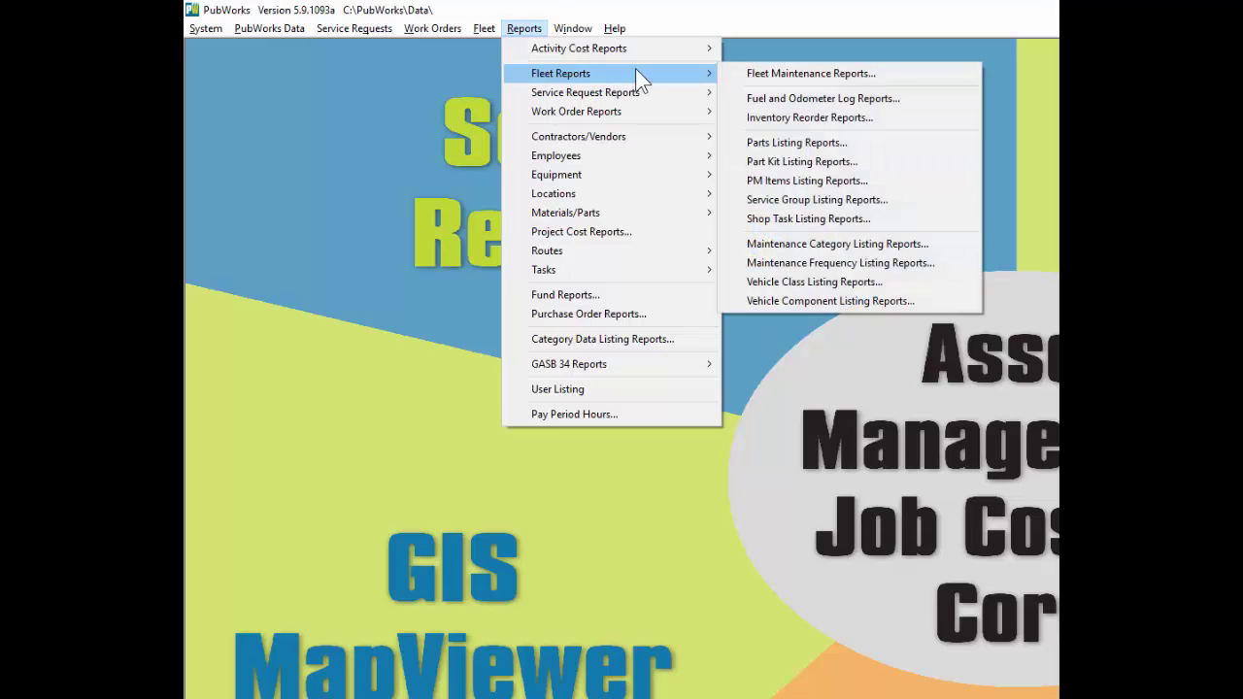
left_click(775, 74)
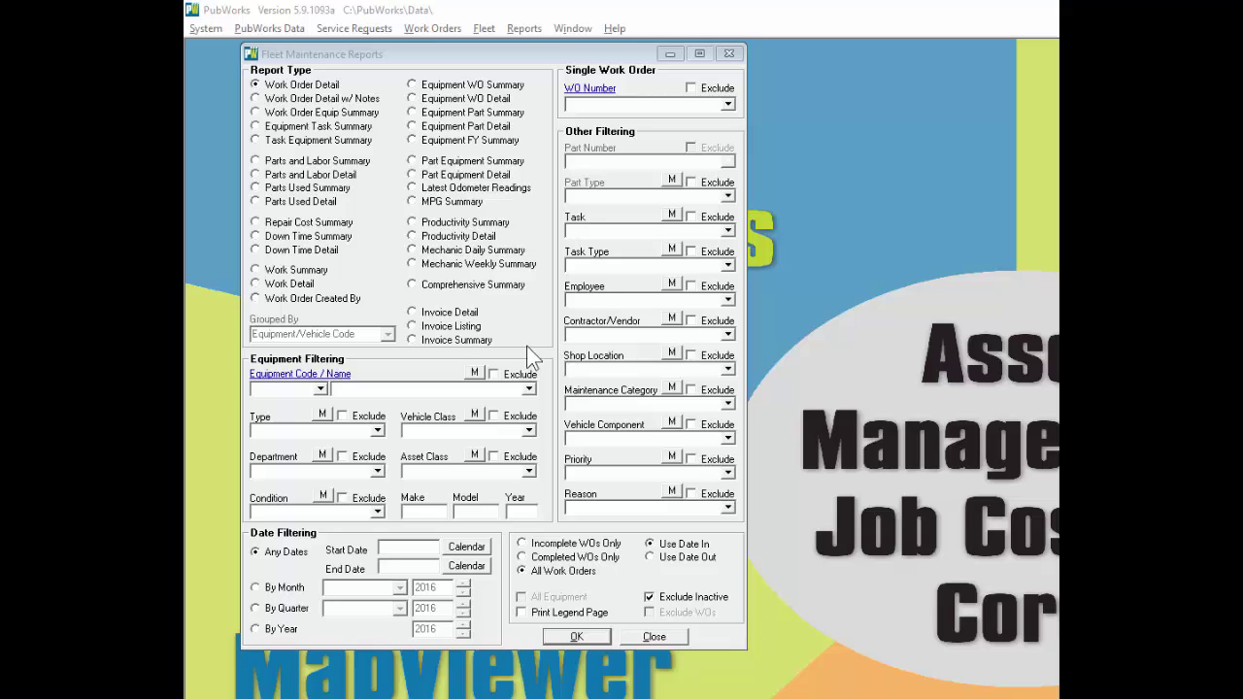
left_click(436, 342)
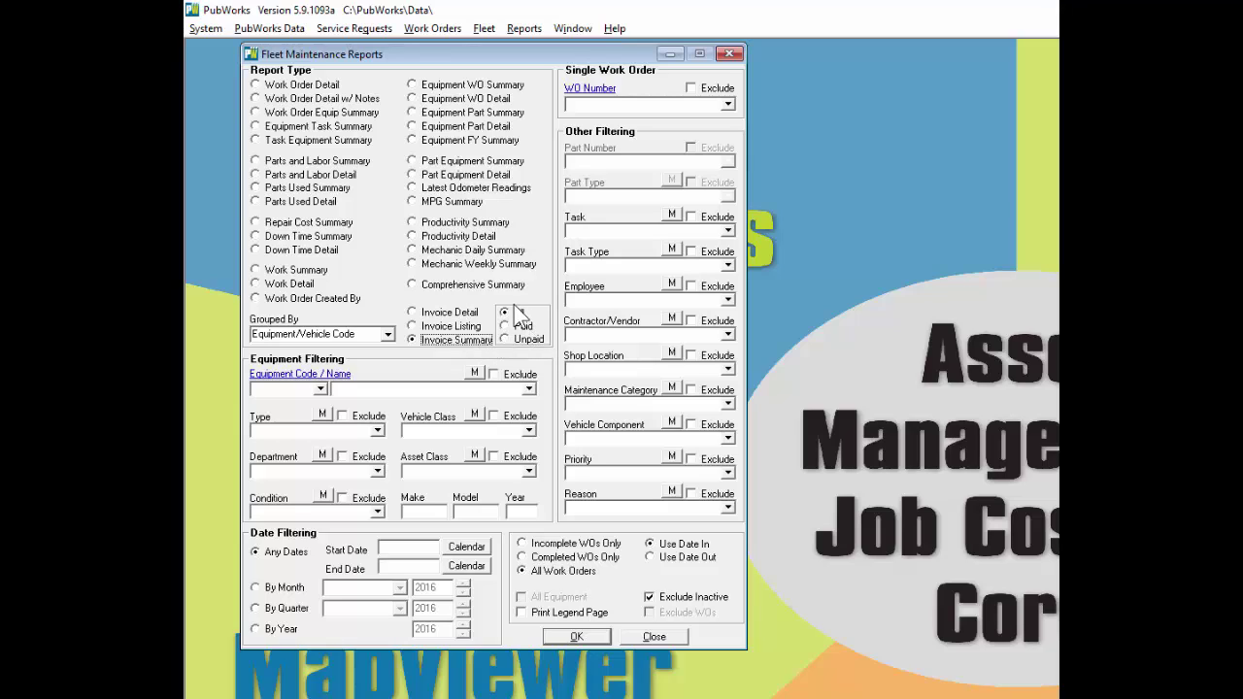
left_click(388, 334)
left_click(335, 374)
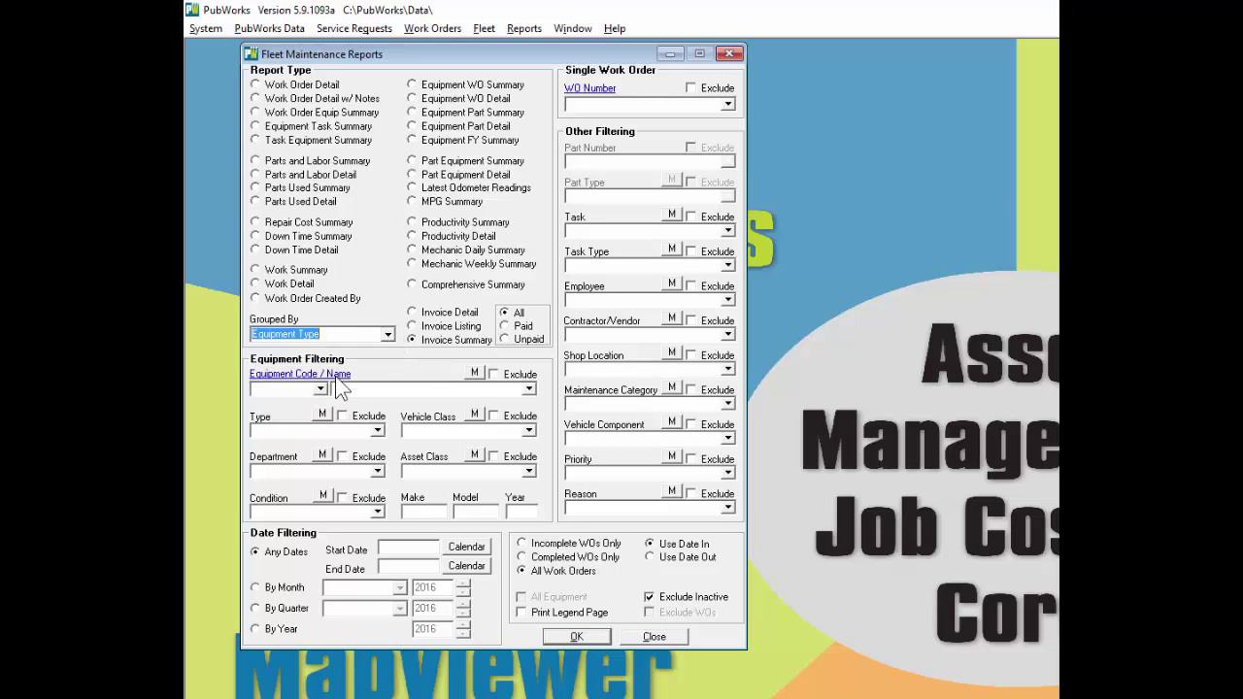
Limit the invoice summary to the Sheriff department's unpaid invoices, generate the report and close it after review
left_click(377, 471)
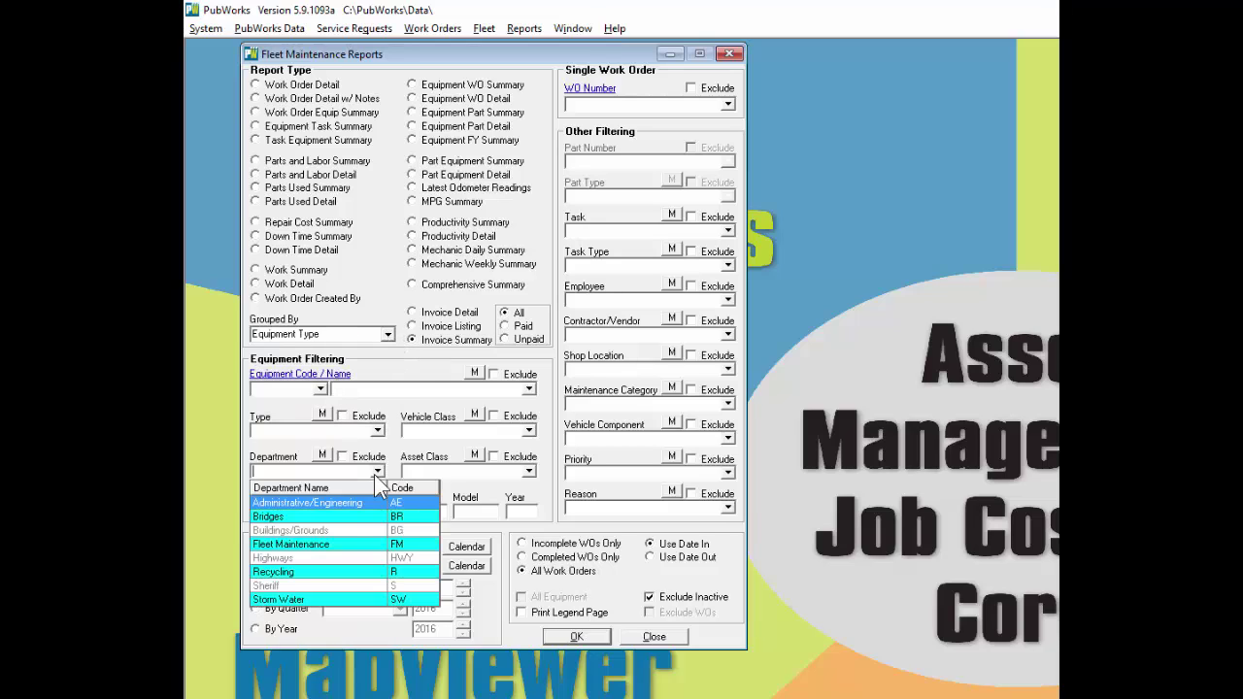
left_click(276, 587)
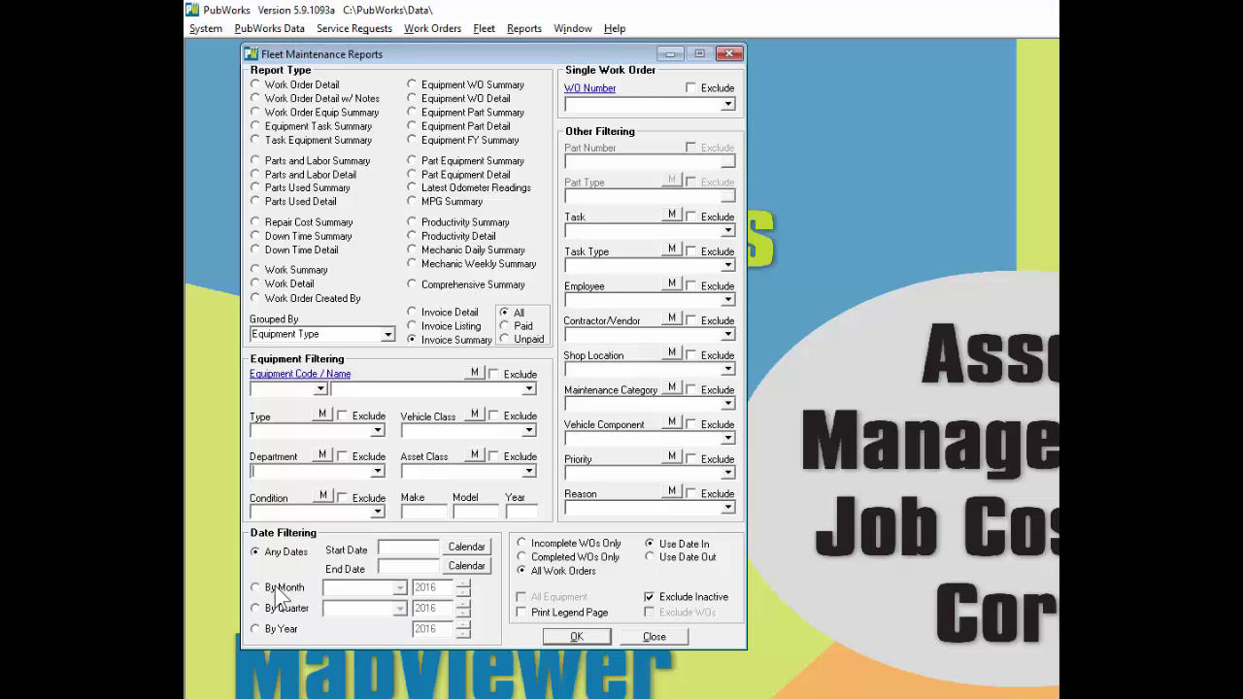
left_click(750, 396)
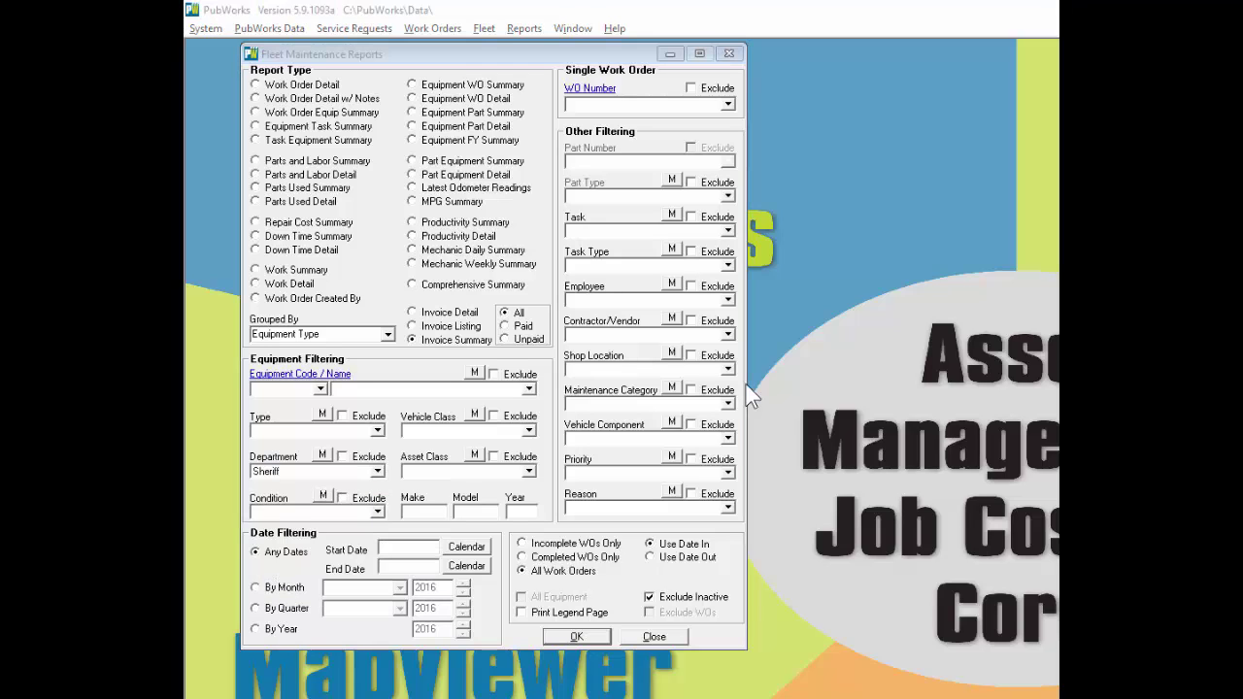
left_click(529, 339)
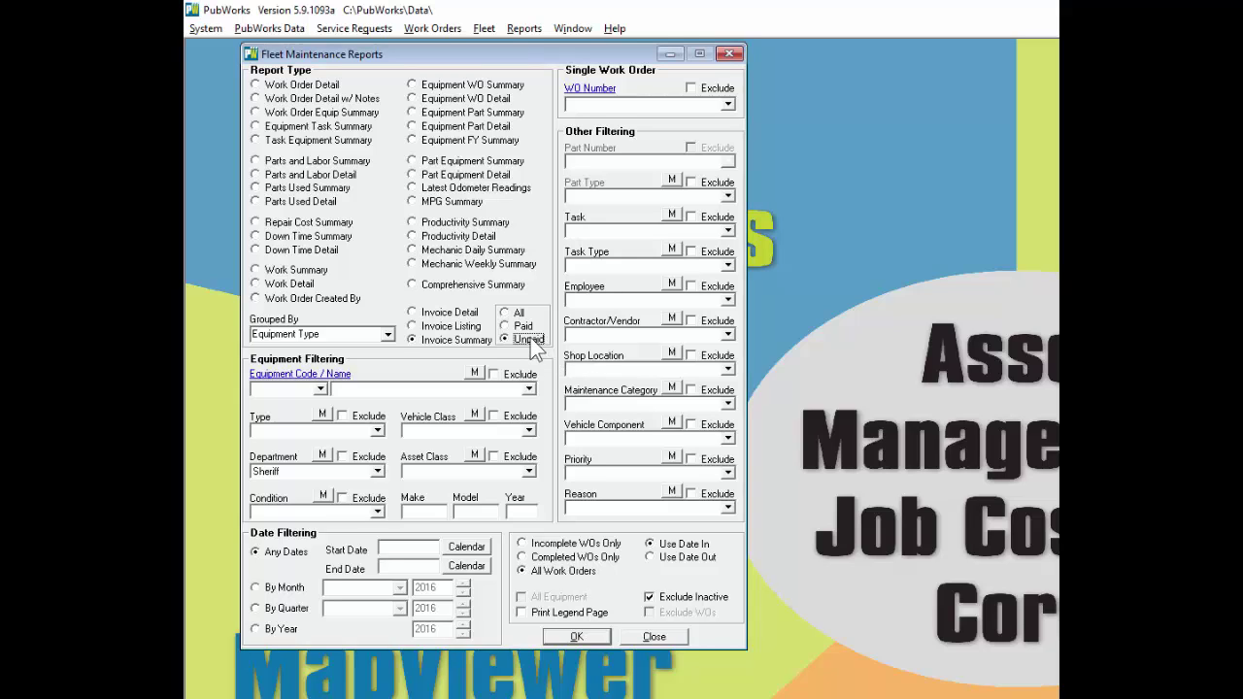
left_click(574, 637)
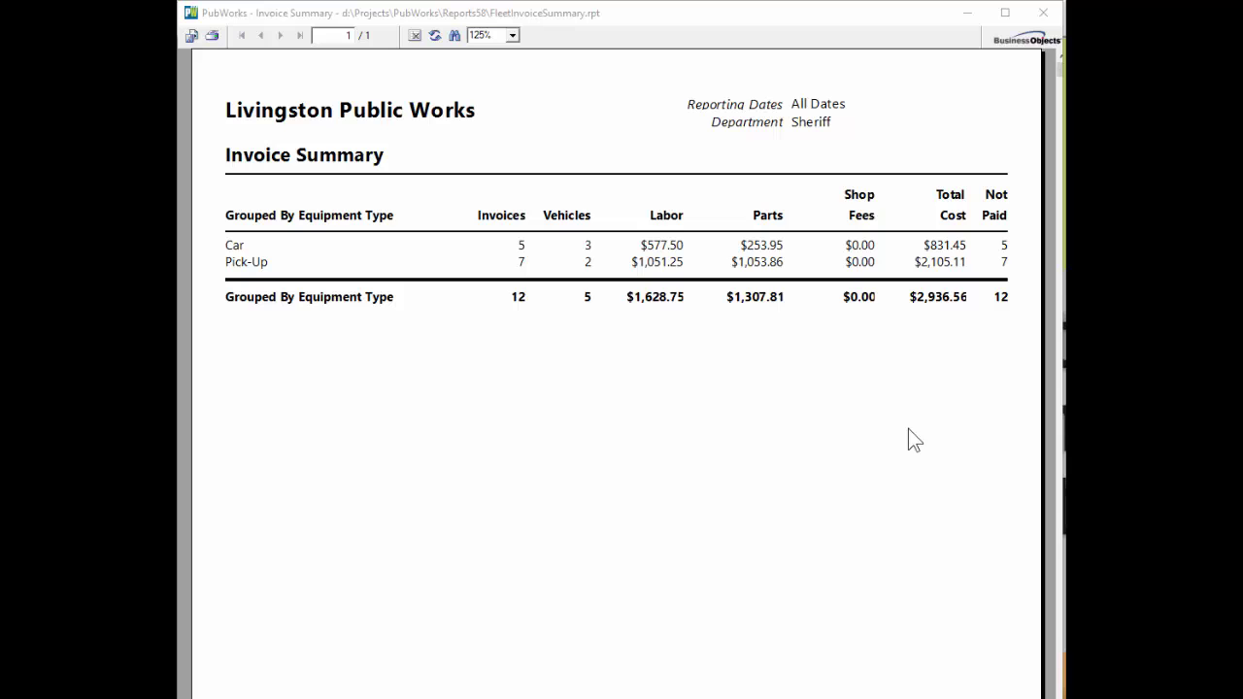
left_click(1045, 13)
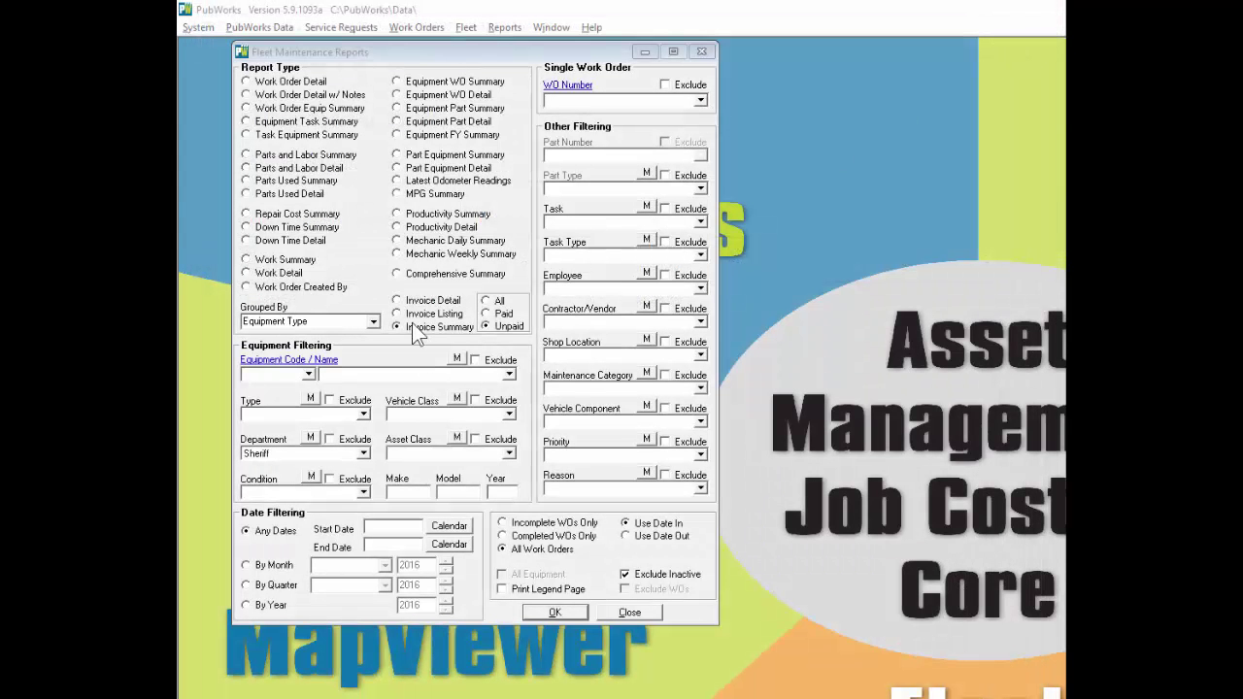
Generate the Invoice Listing report for the Sheriff department's unpaid invoices and close it after review
left_click(412, 318)
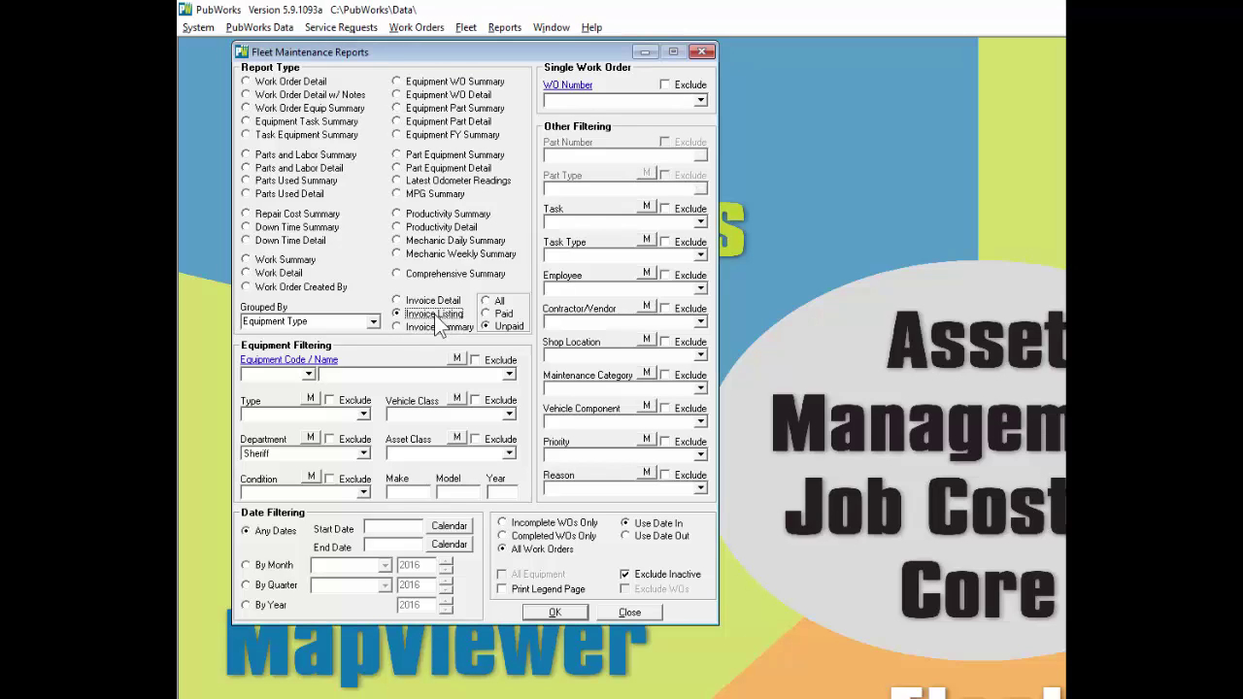
left_click(550, 612)
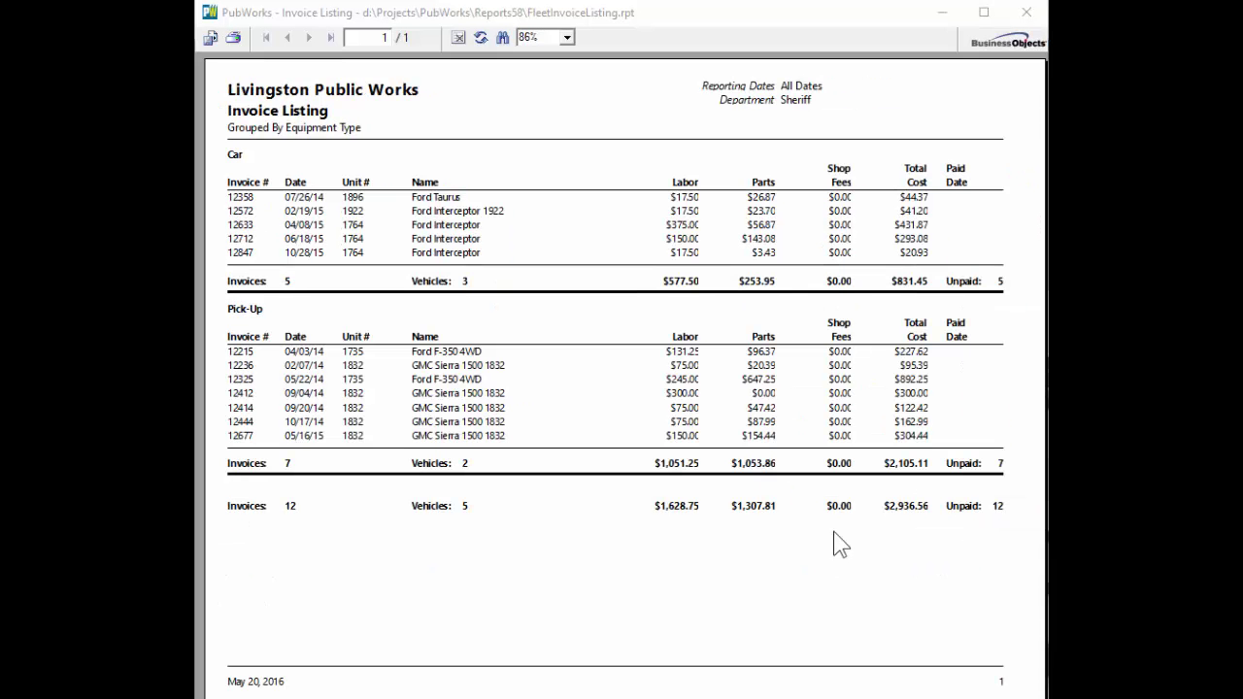
left_click(1027, 13)
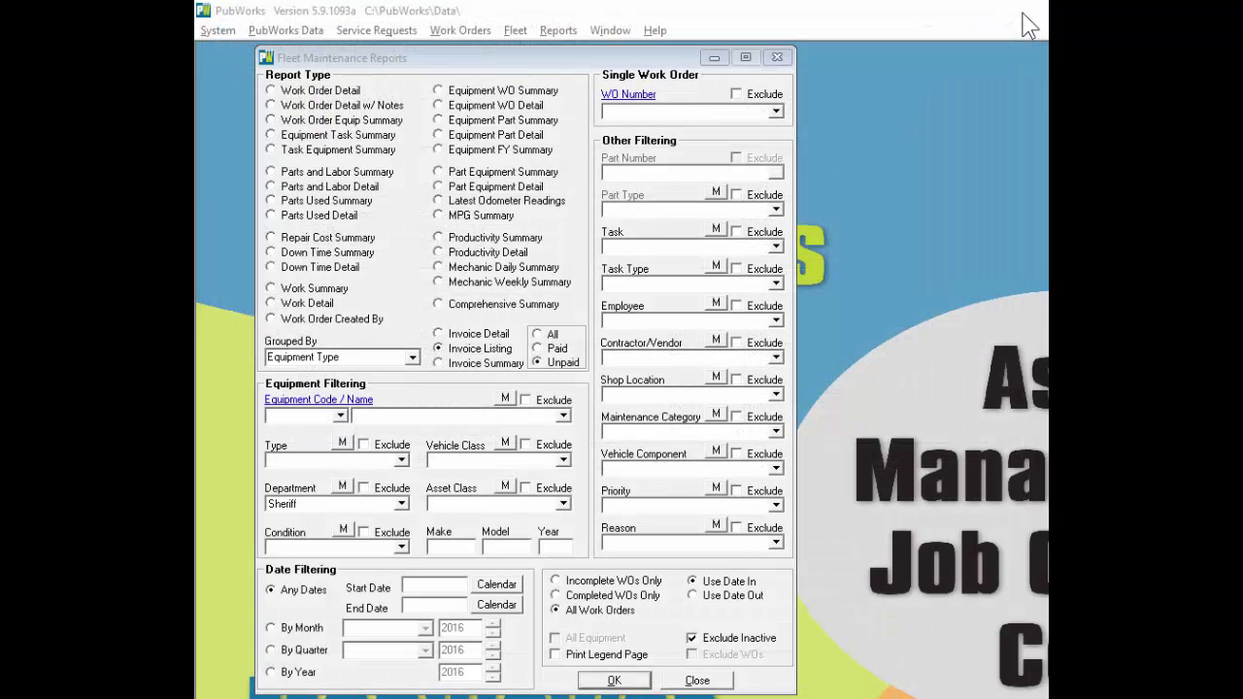
Generate the Invoice Detail report for unpaid invoices of Sheriff equipment code 1896 and look through the invoice
left_click(472, 335)
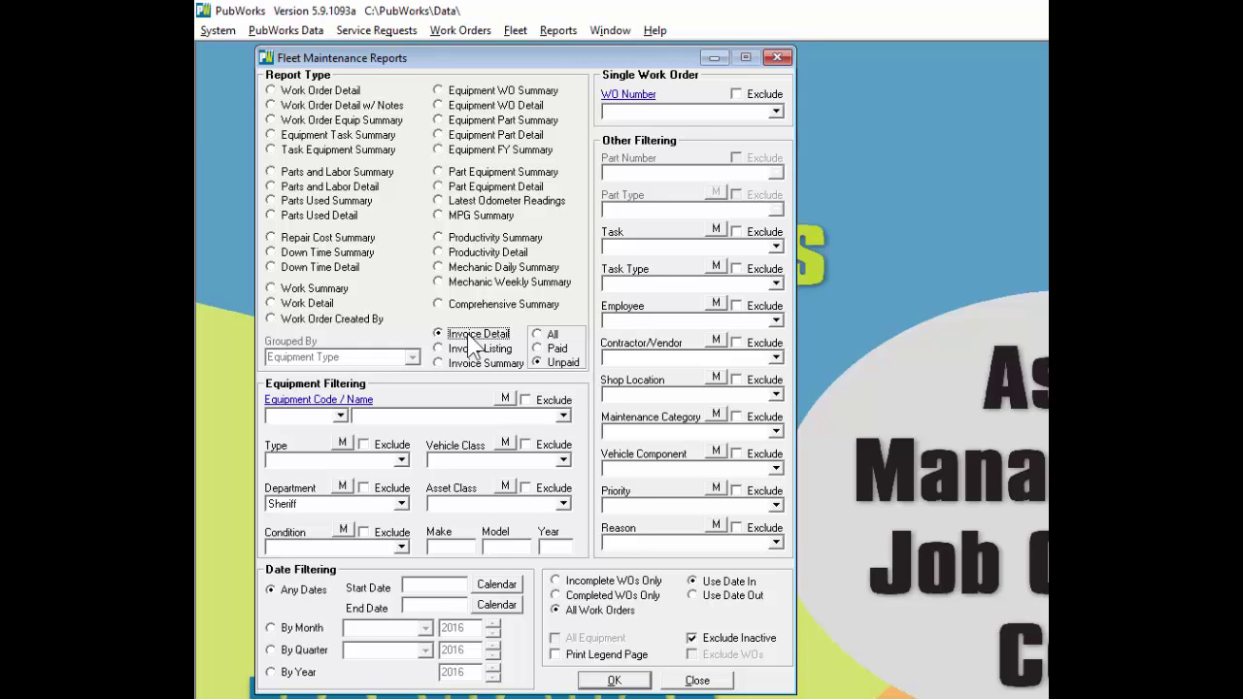
left_click(309, 415)
type("1896")
left_click(599, 682)
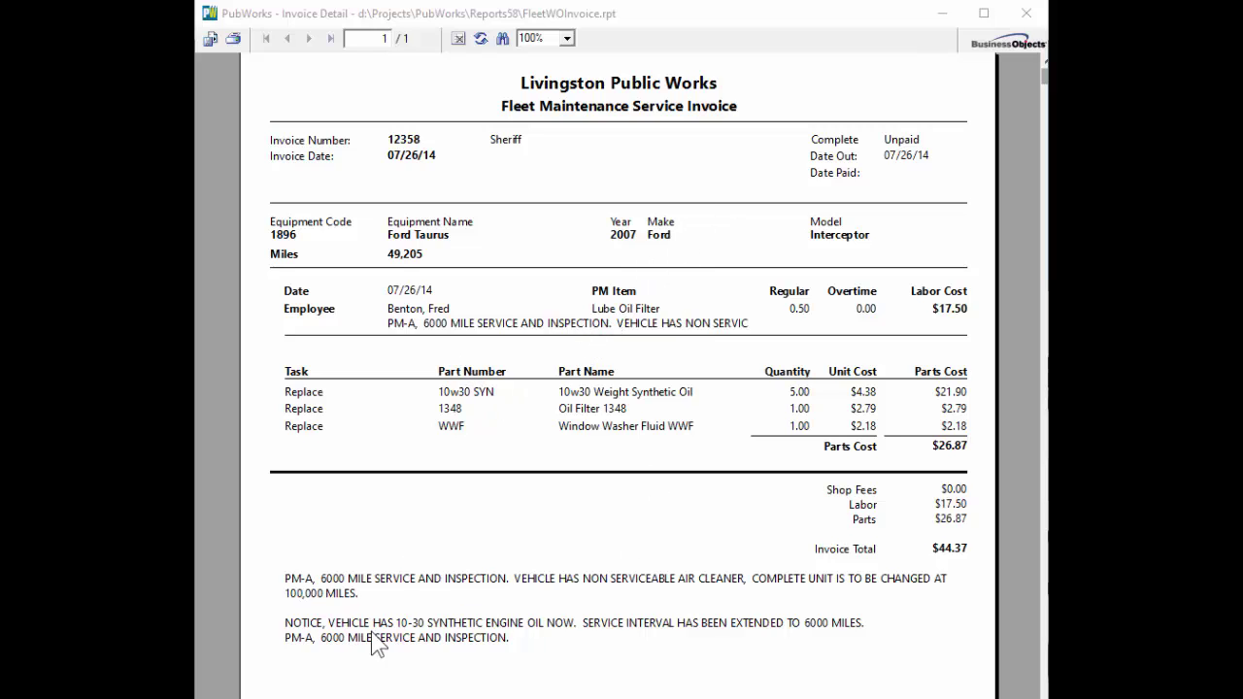
left_click(1044, 685)
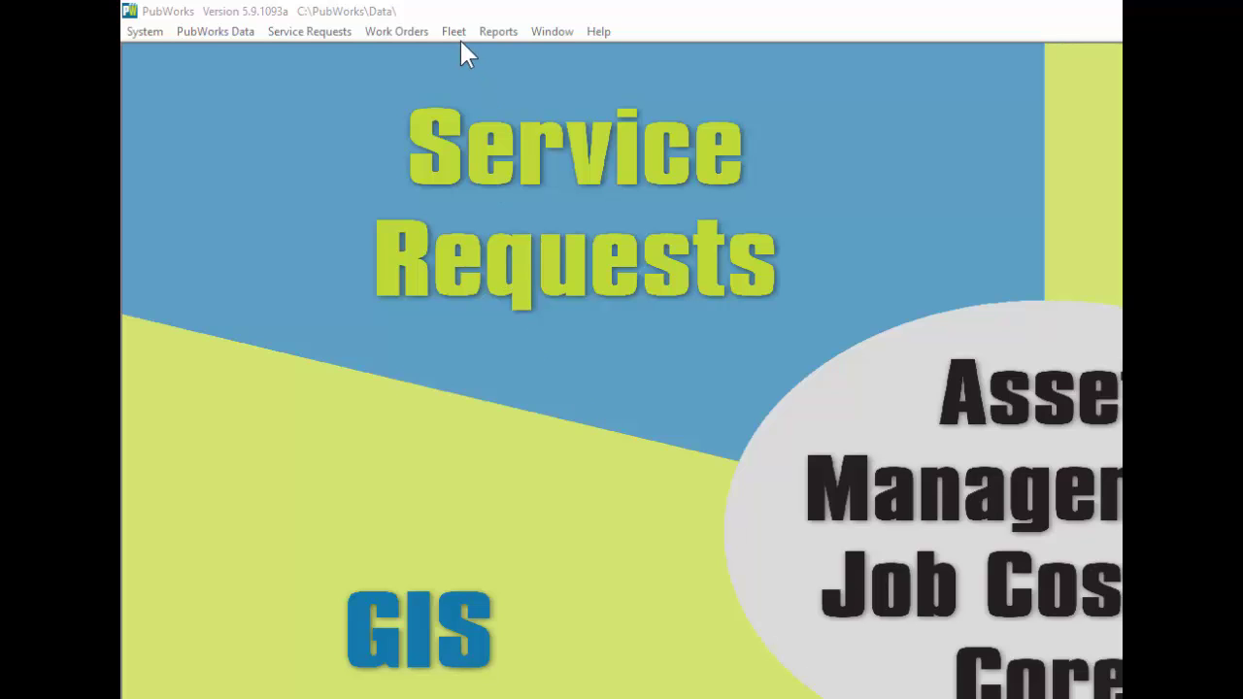
Open the Fuel and Odometer Log to review its fuel transaction records
left_click(456, 43)
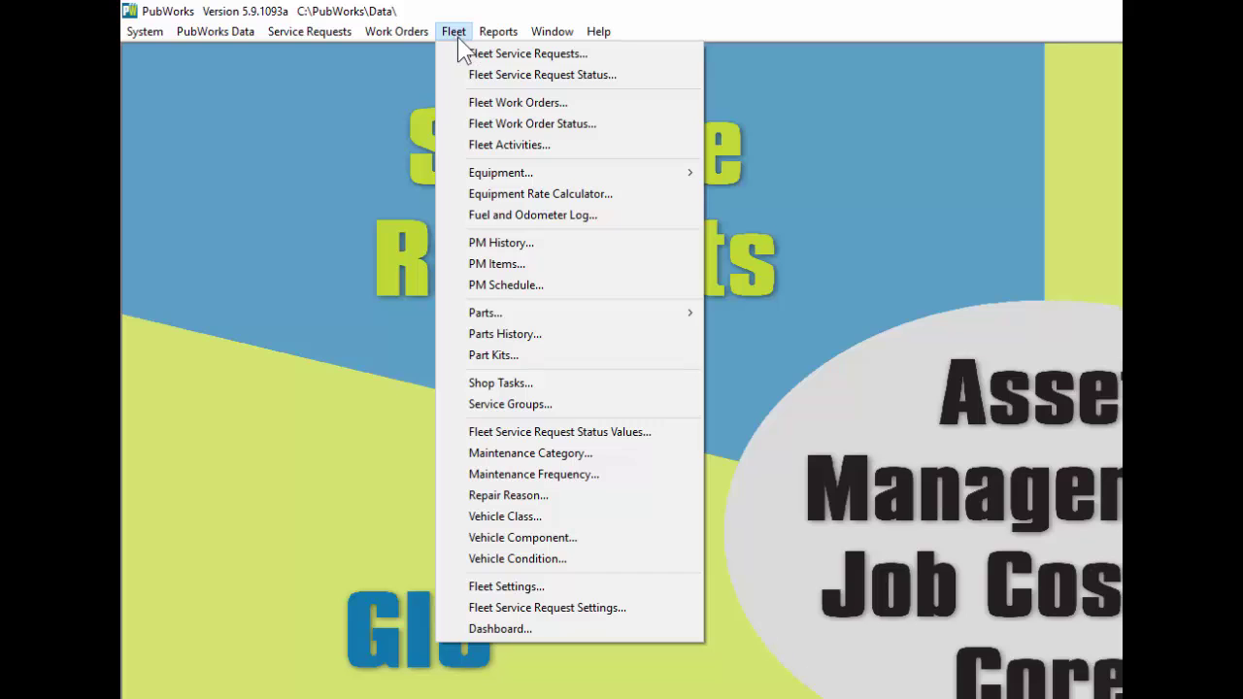
left_click(531, 215)
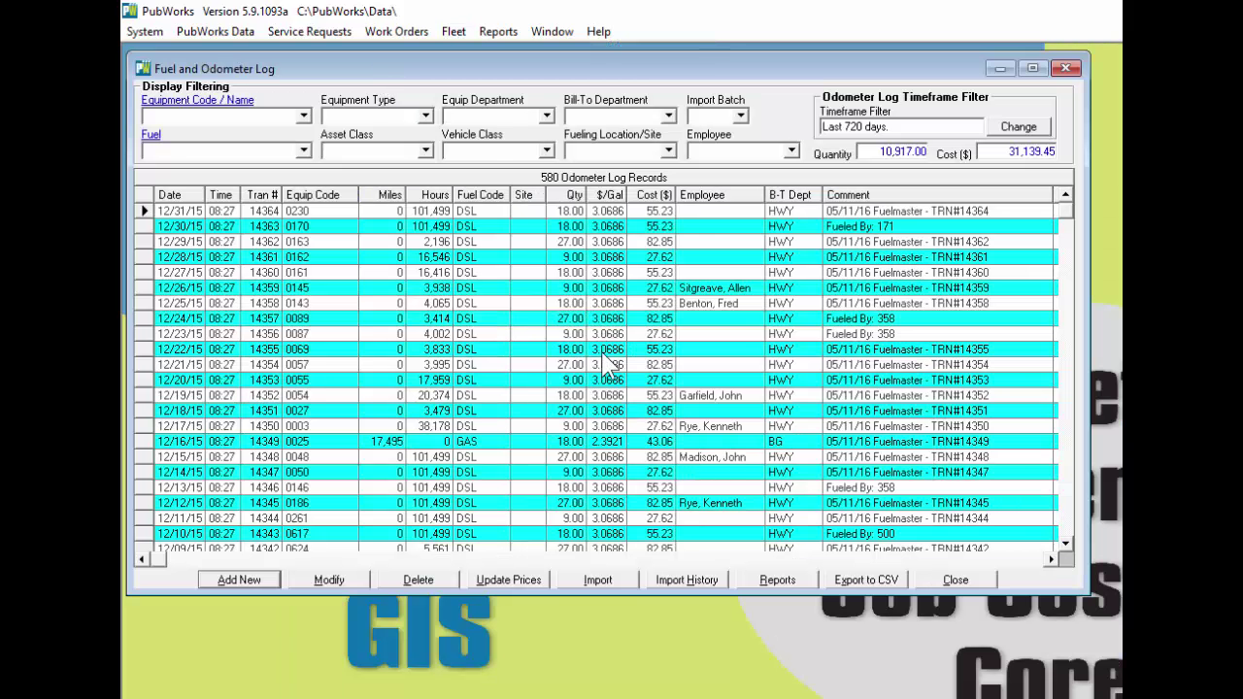
left_click(790, 588)
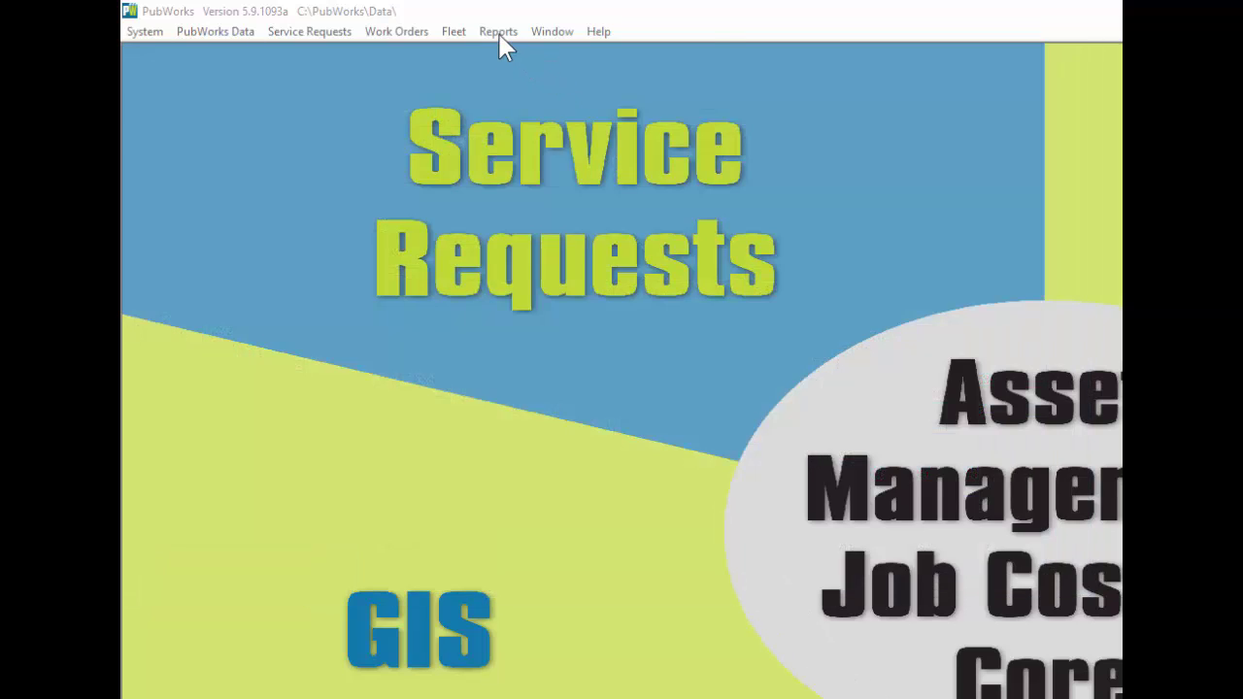
Open the Fuel and Odometer Log Reports from the fleet reports and reposition the window for full visibility
left_click(498, 33)
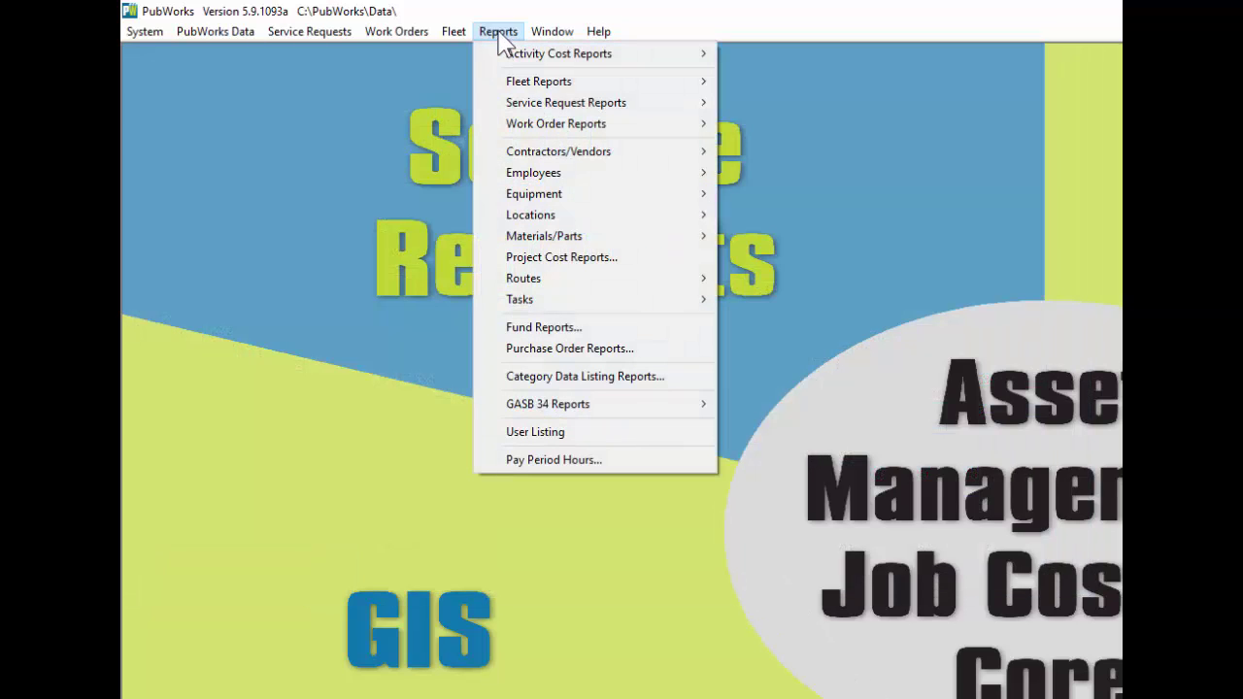
key("Down")
key("Down")
key("Right")
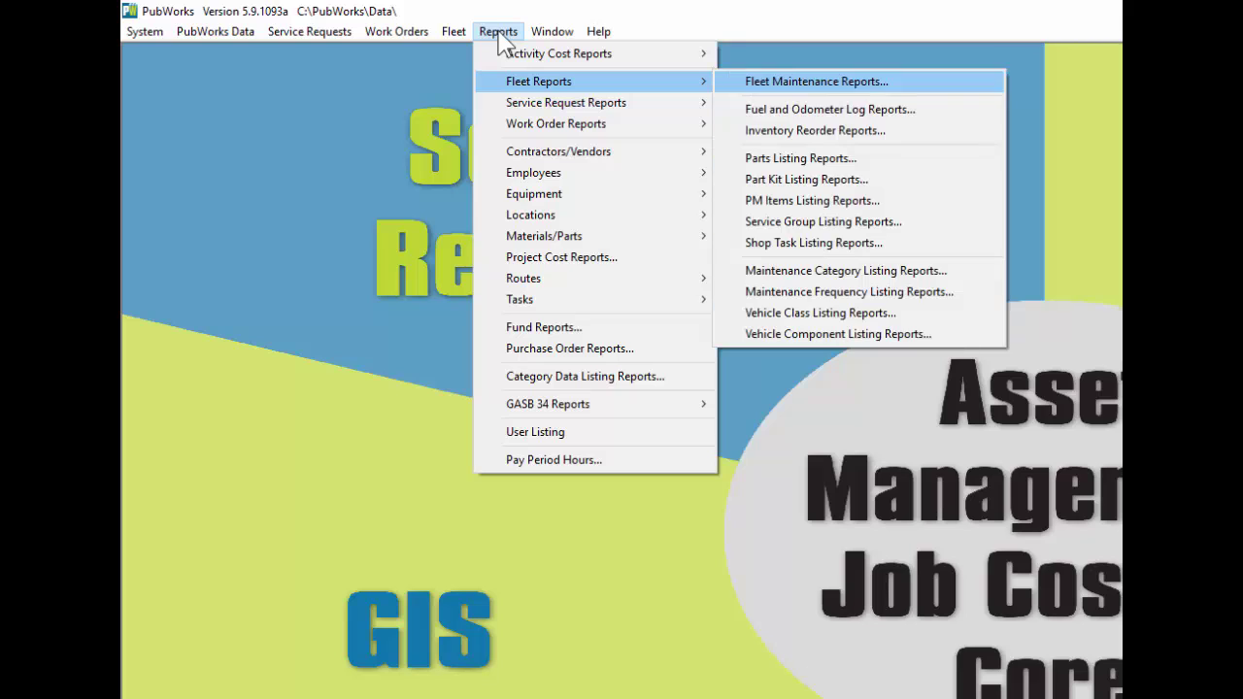
key("Down")
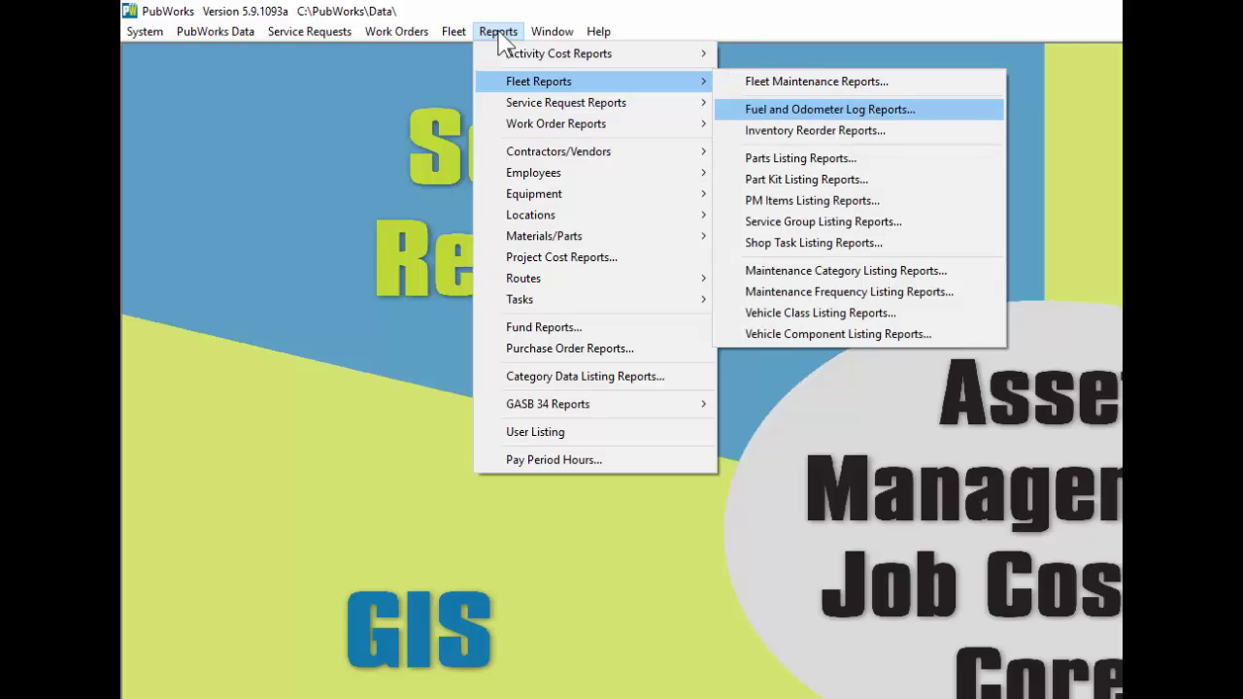
key("Return")
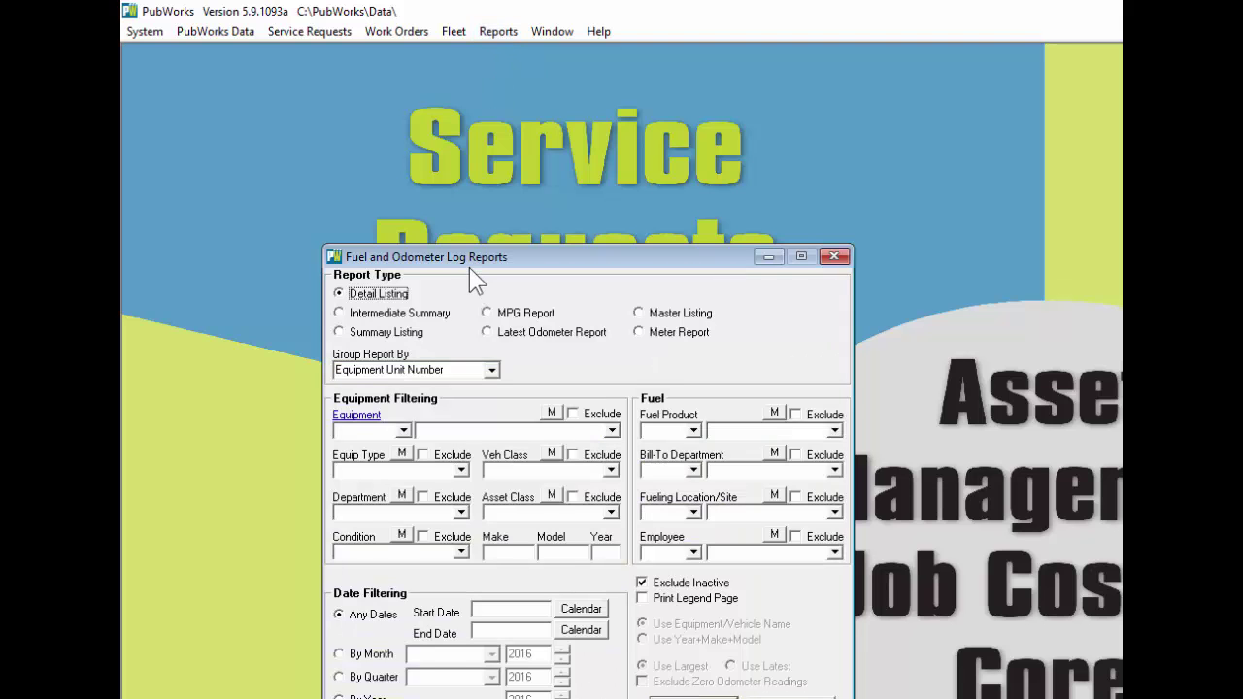
left_click_drag(470, 269, 437, 112)
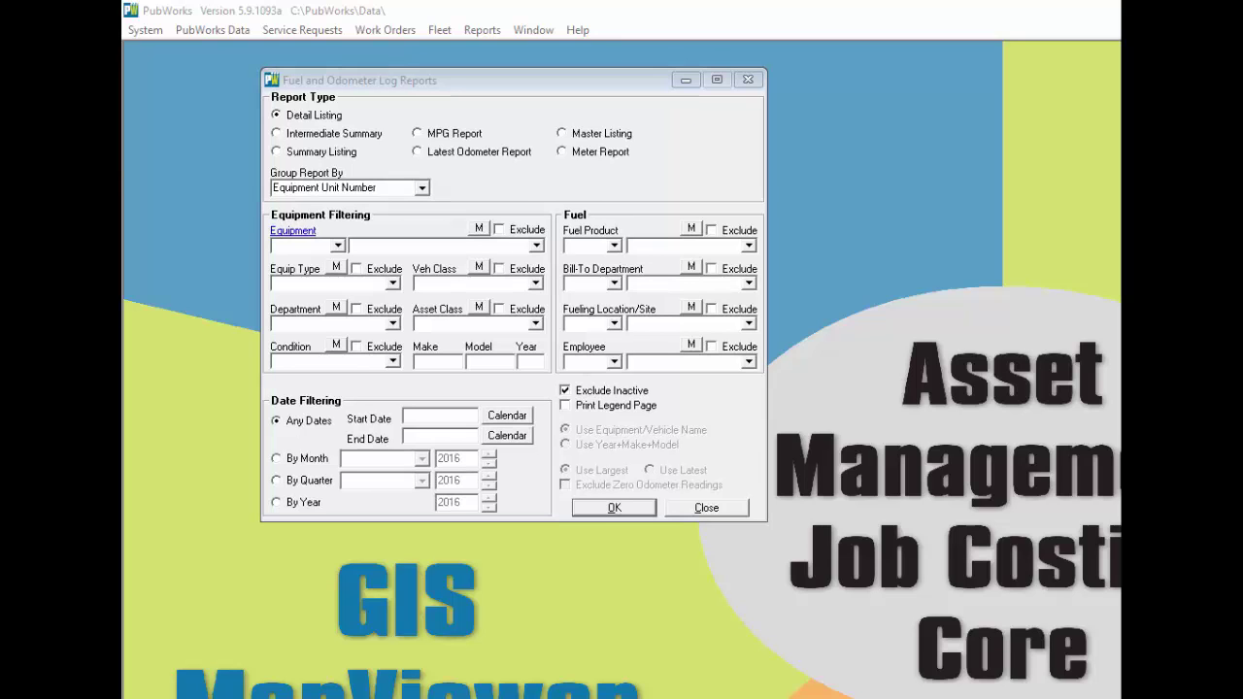
Set the fuel and odometer report's date range from 05/18/2013 to 05/18/2016
left_click(431, 418)
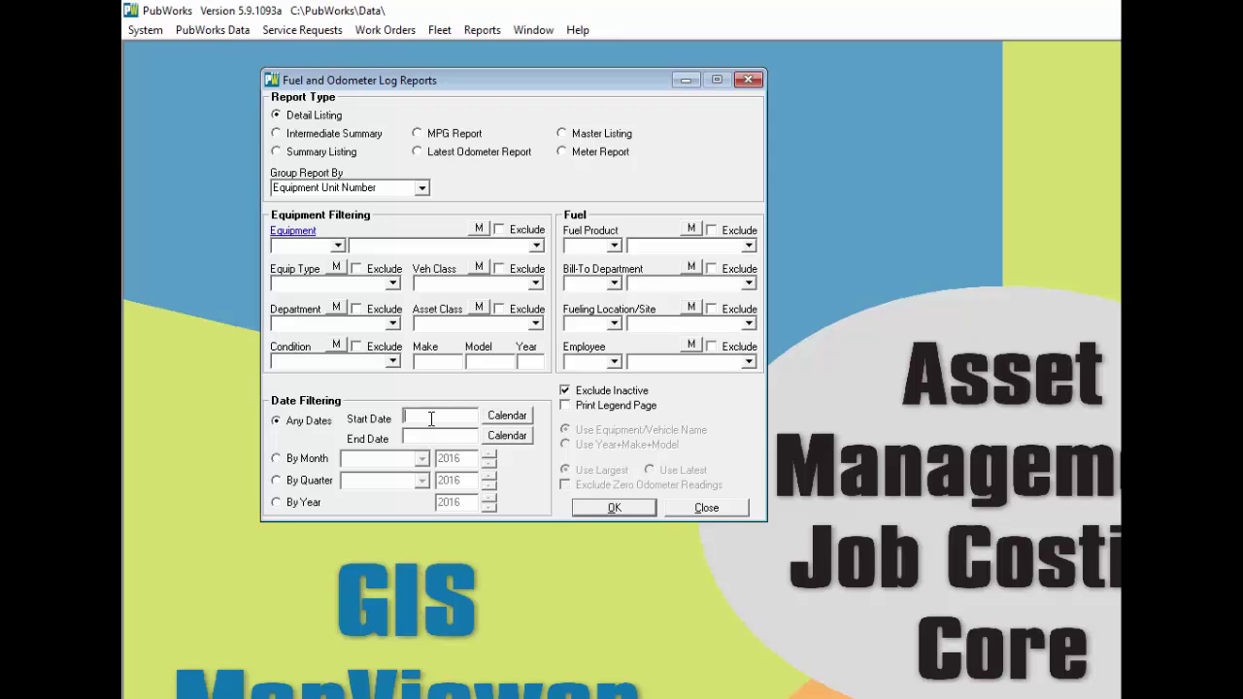
type("5/")
type("18/")
type("2013")
key("Tab")
key("Tab")
type("5/1")
type("8/201")
type("6")
key("Tab")
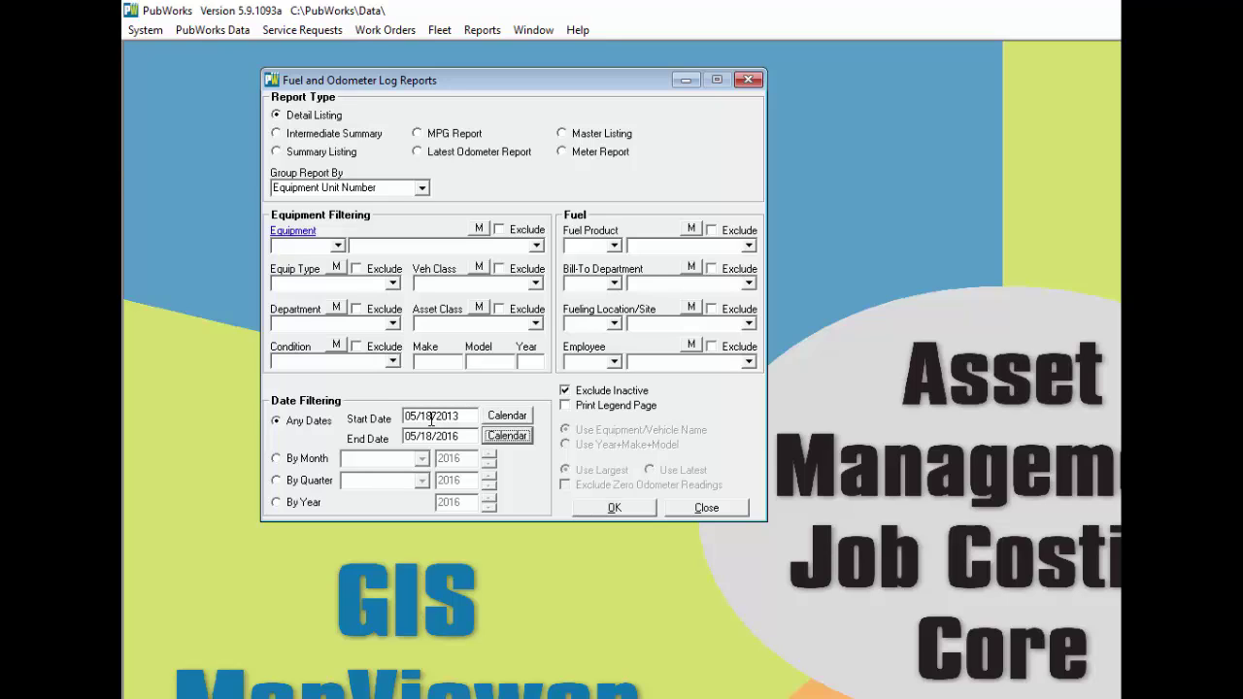
Limit the report to the Sheriff department, group it by Equipment Type and generate the Summary Listing
left_click(392, 323)
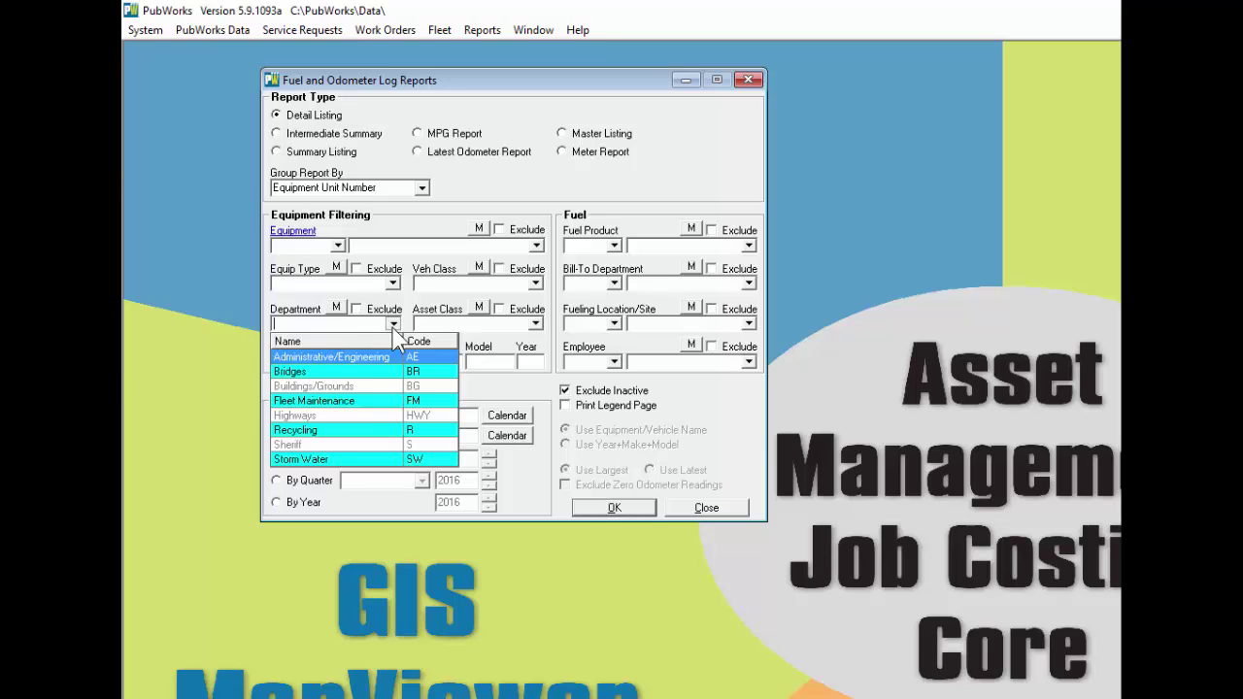
left_click(286, 443)
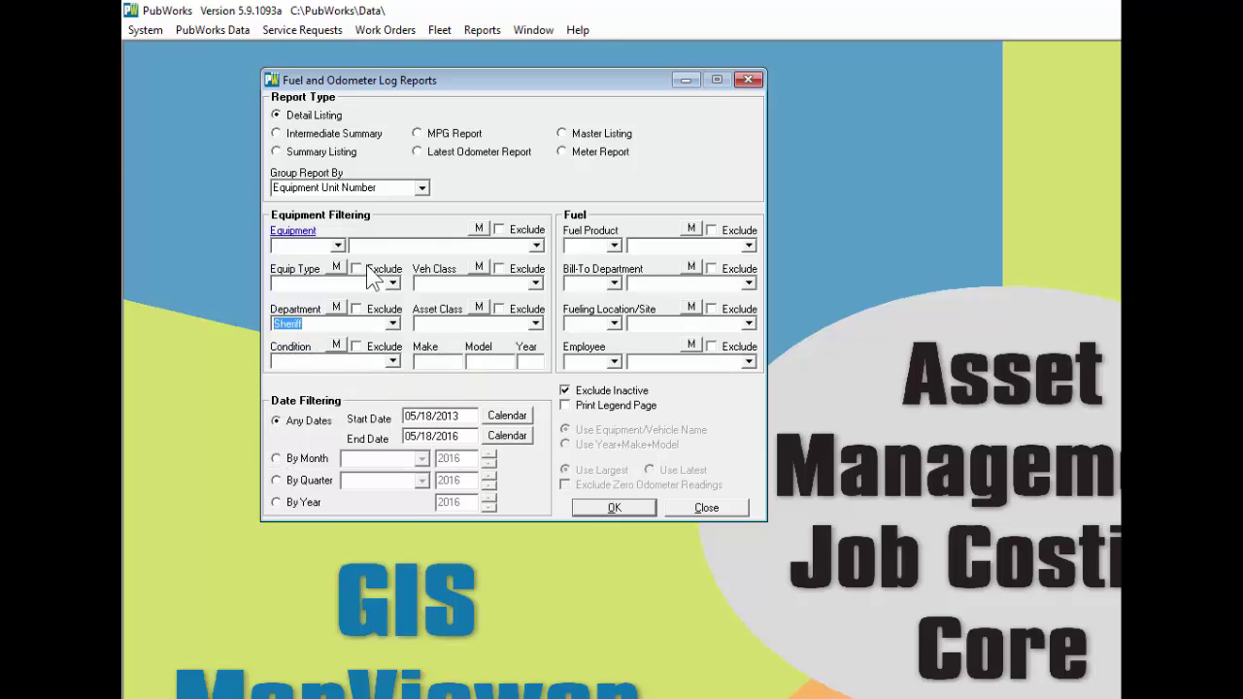
left_click(420, 188)
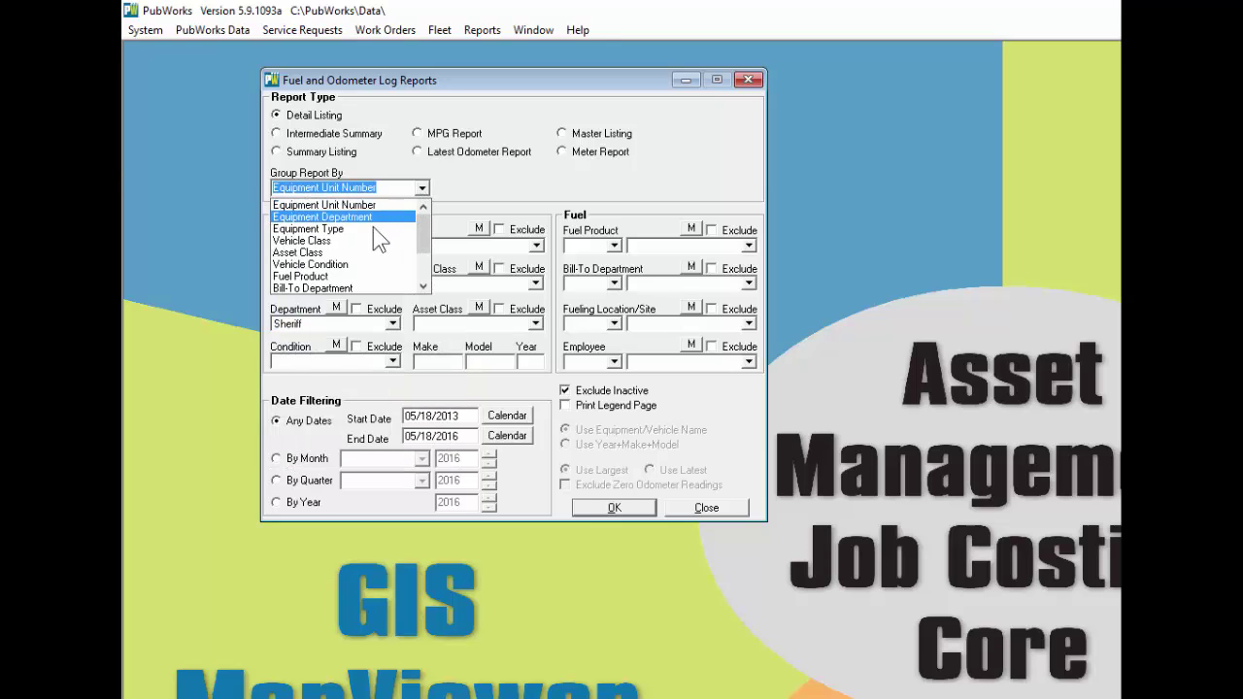
left_click(375, 229)
left_click(316, 153)
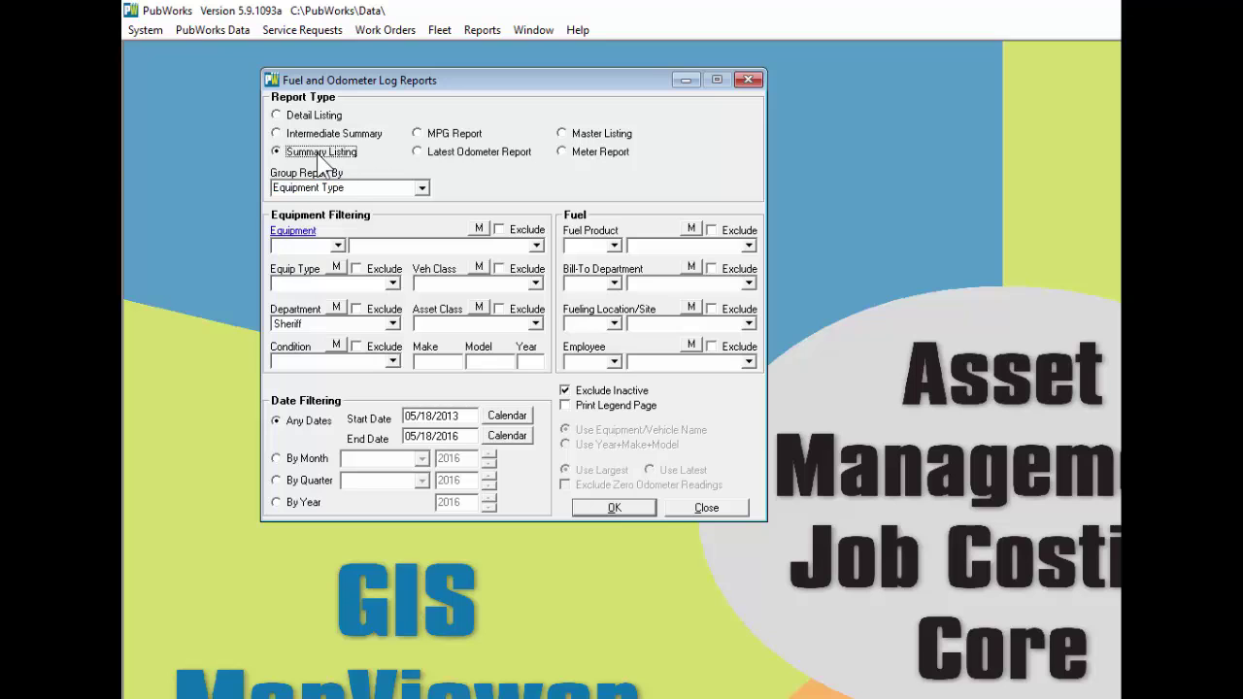
left_click(615, 508)
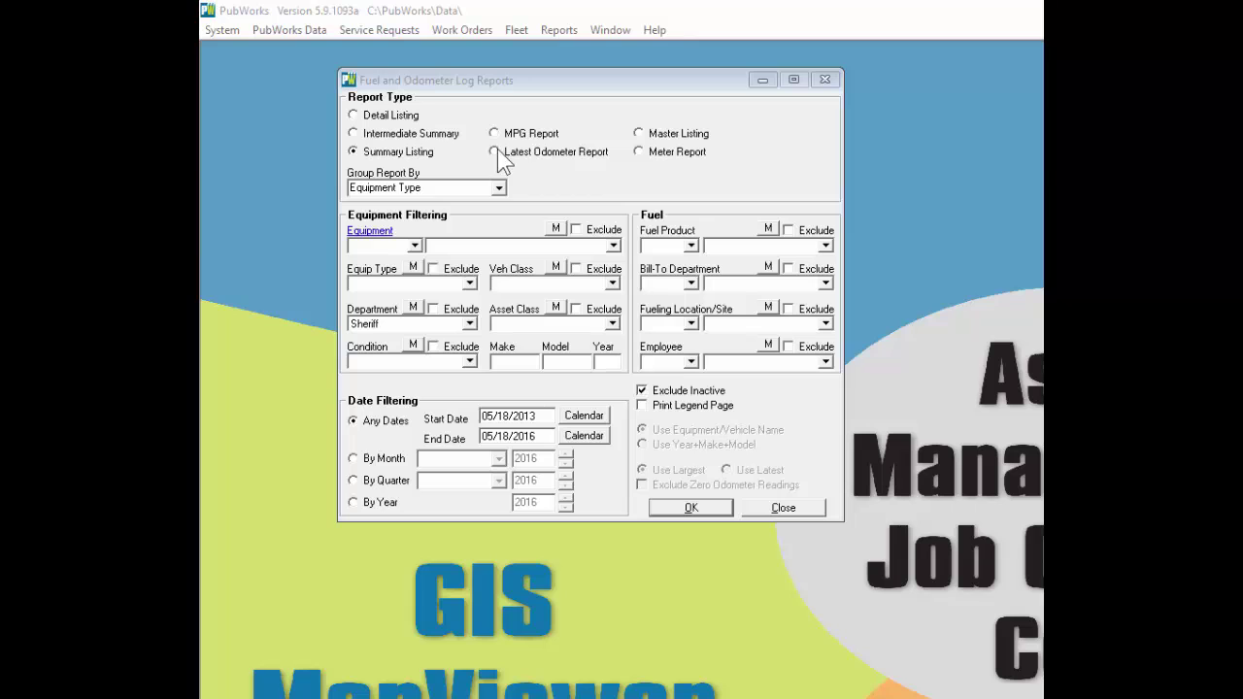
Generate the MPG Report and the Meter Report for the Sheriff department with the same grouping and dates
left_click(522, 137)
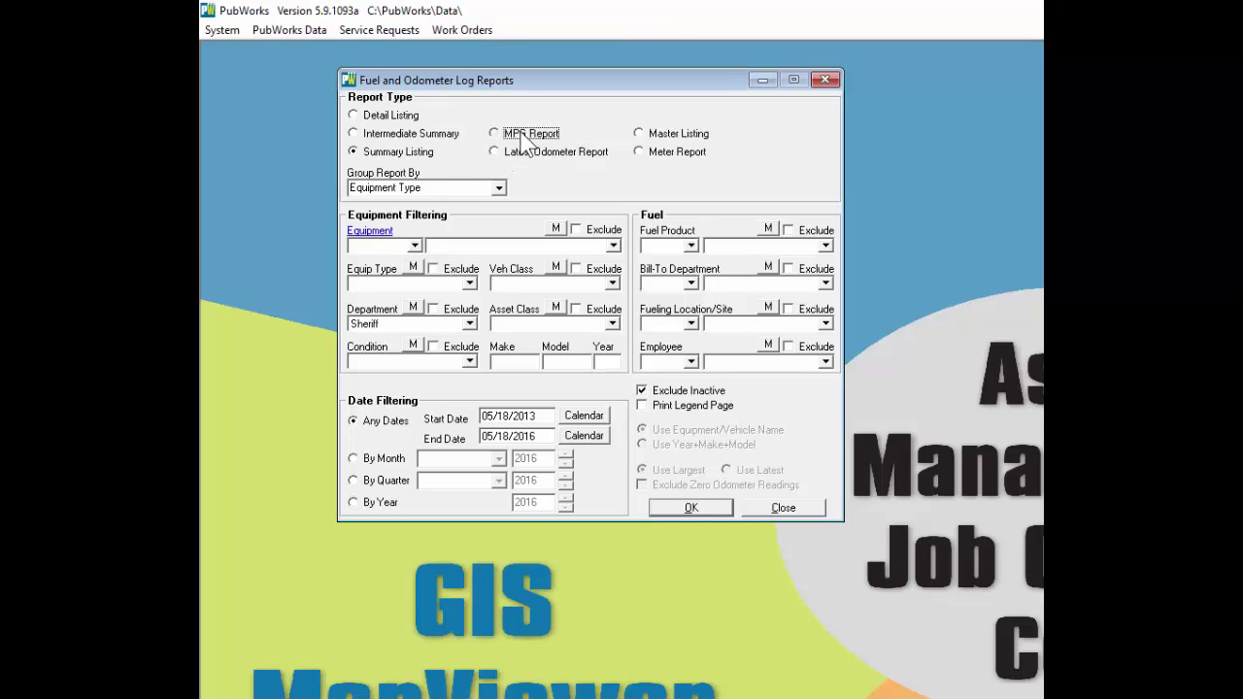
left_click(689, 509)
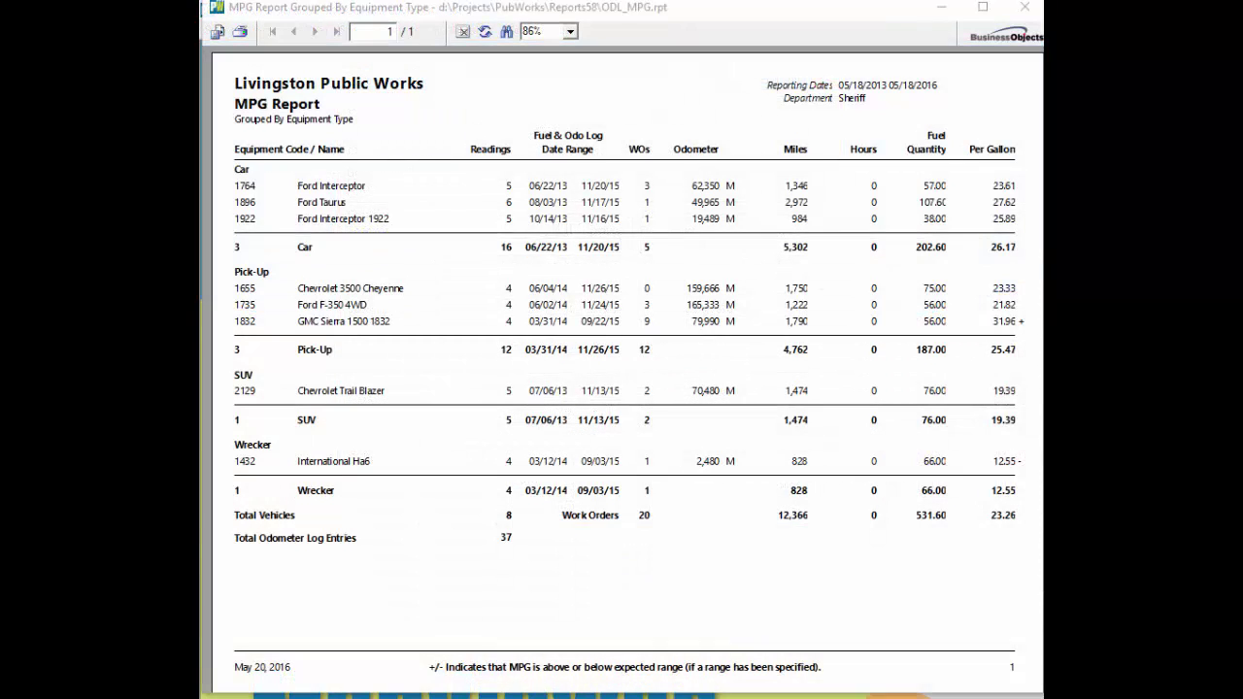
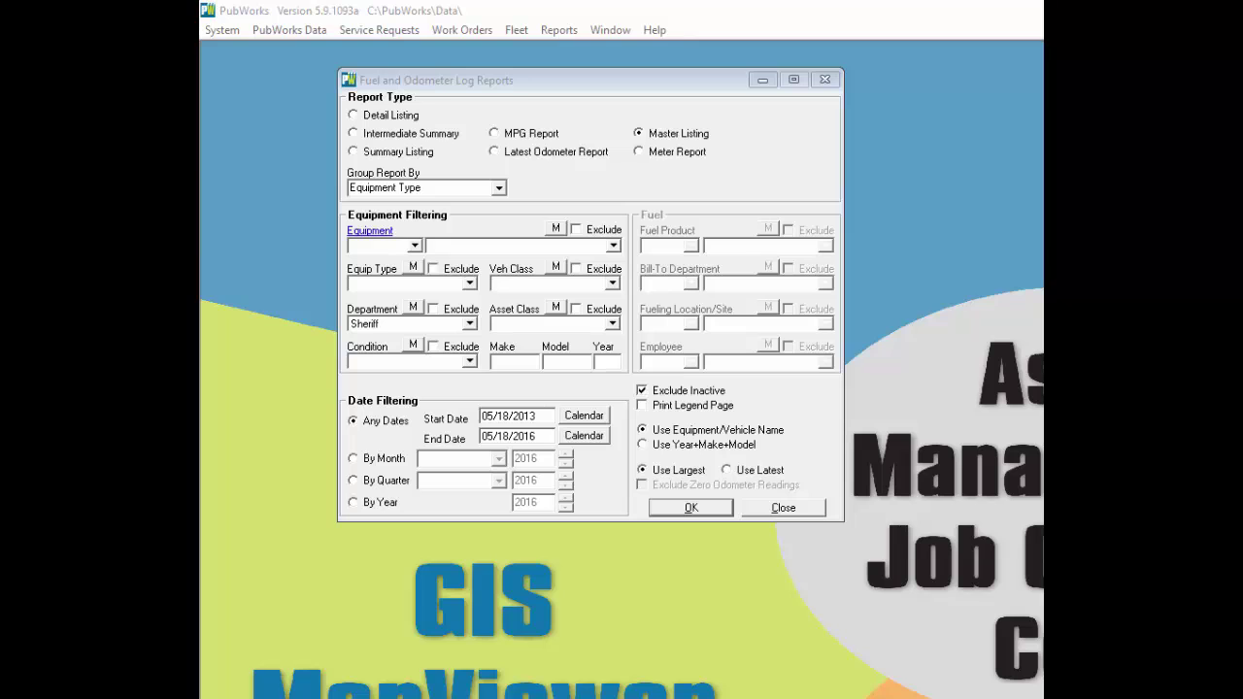
left_click(672, 154)
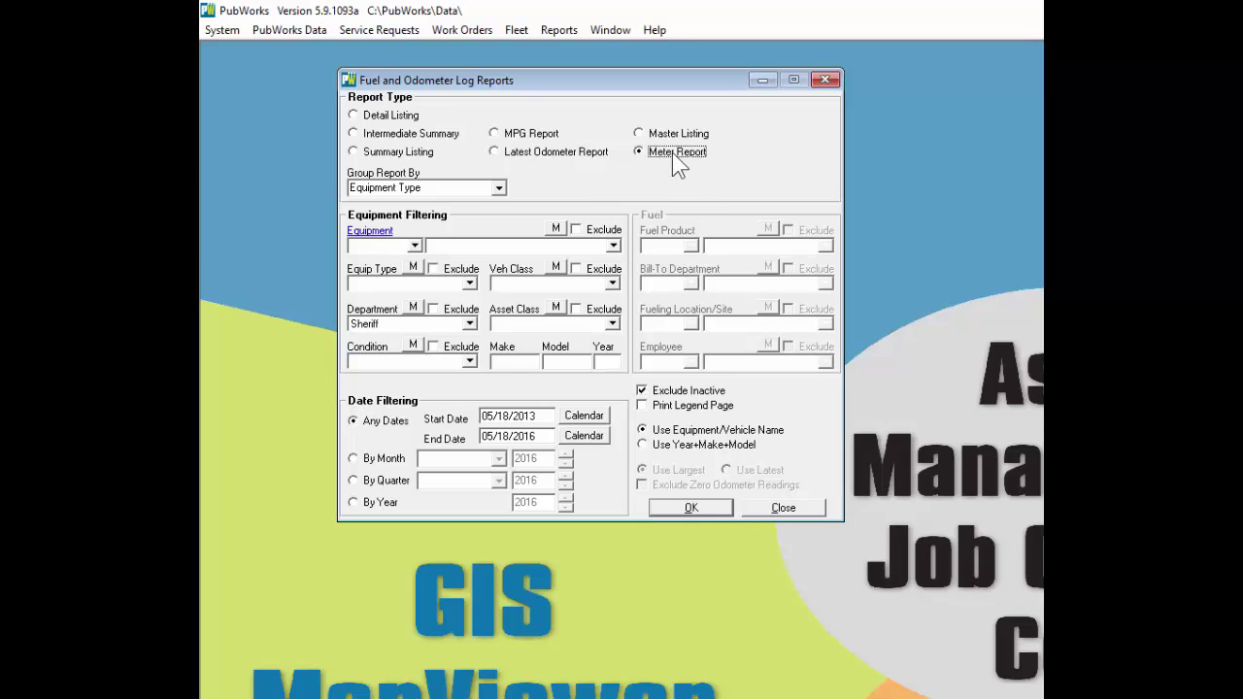
left_click(719, 512)
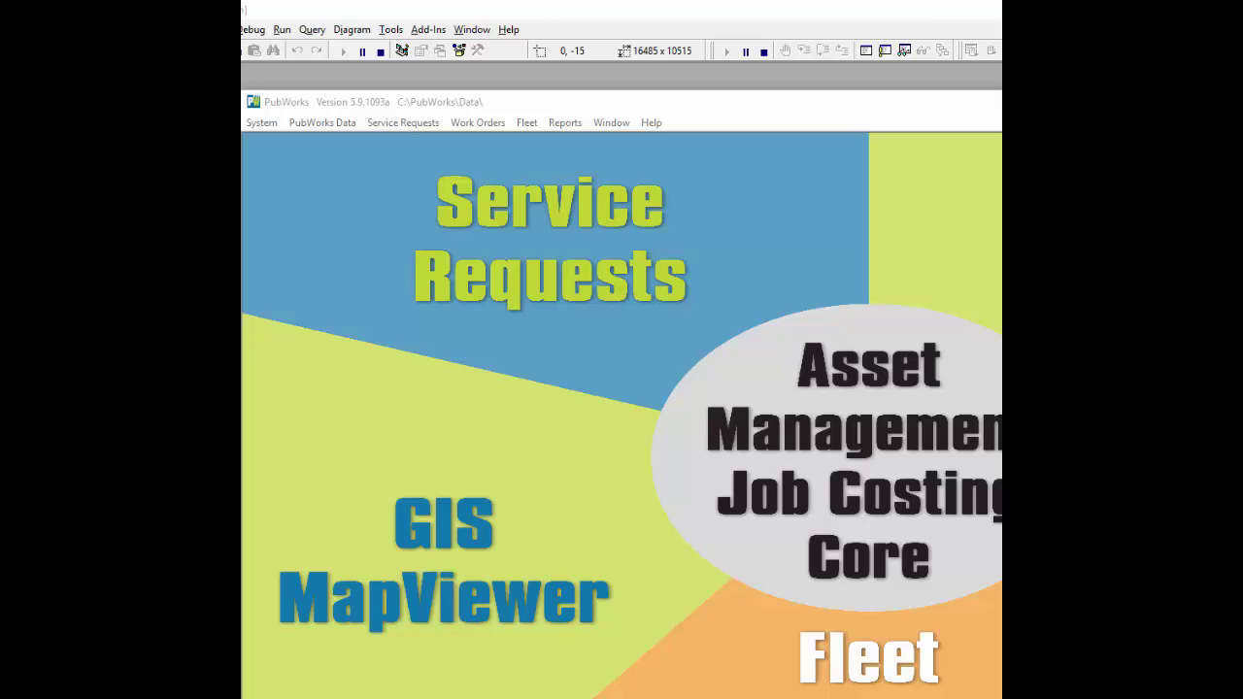
In Fleet Settings, require the odometer reading when a work order is created, plus repair priority and repair reason, and apply the settings
left_click(522, 126)
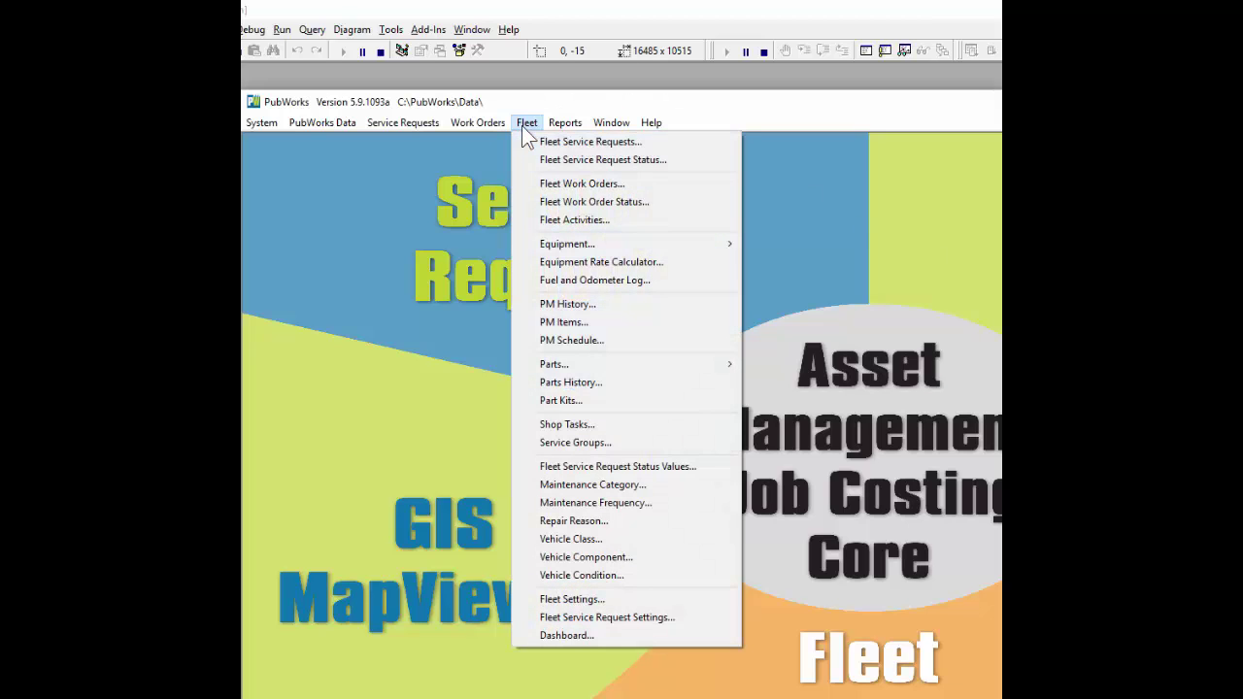
left_click(603, 600)
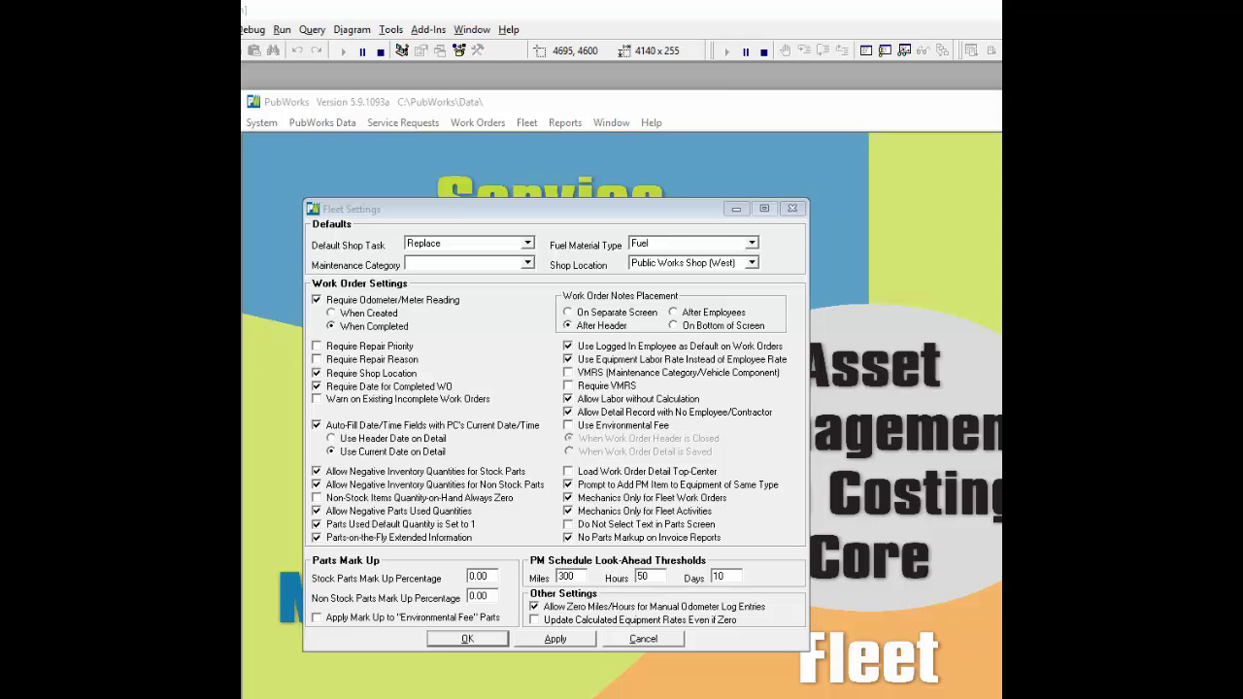
left_click(369, 314)
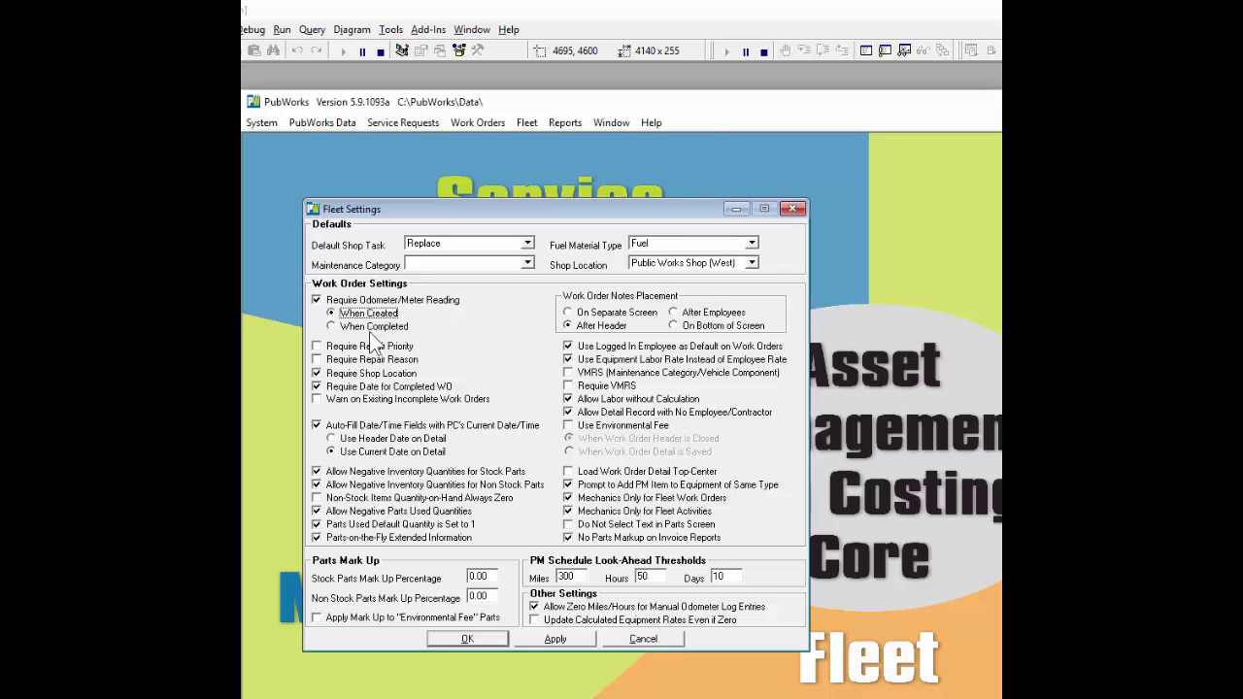
mouse_move(374, 348)
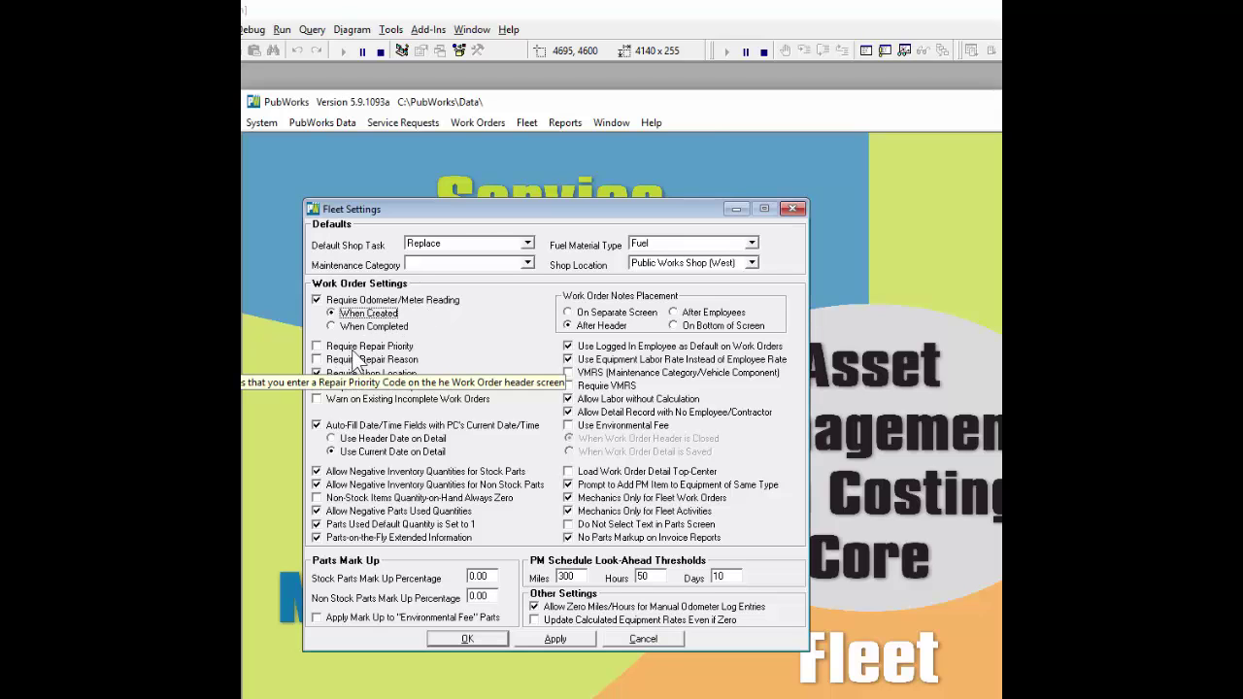
left_click(356, 348)
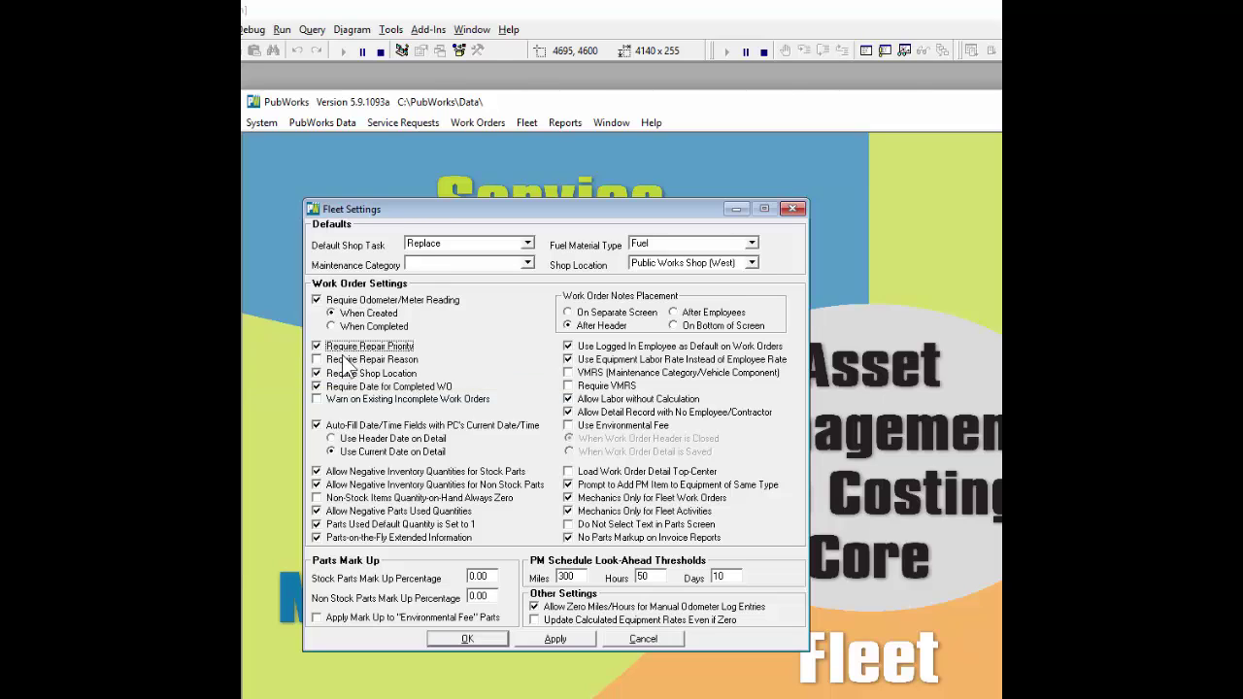
left_click(335, 360)
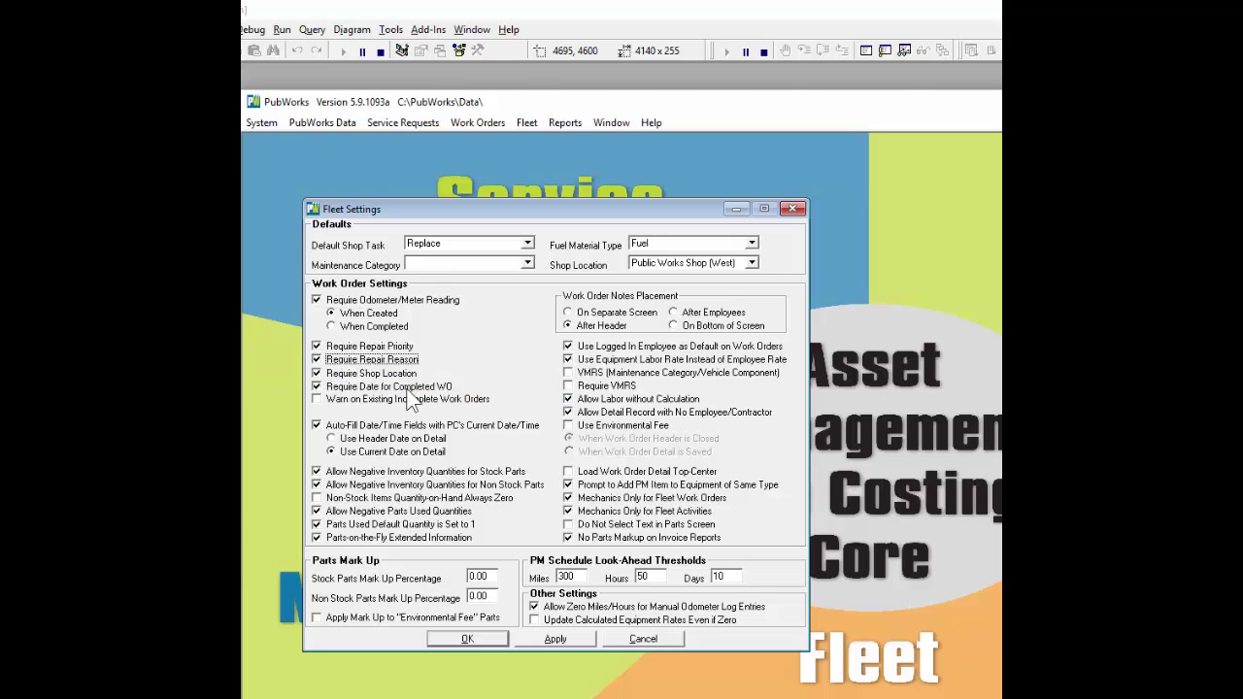
left_click(377, 375)
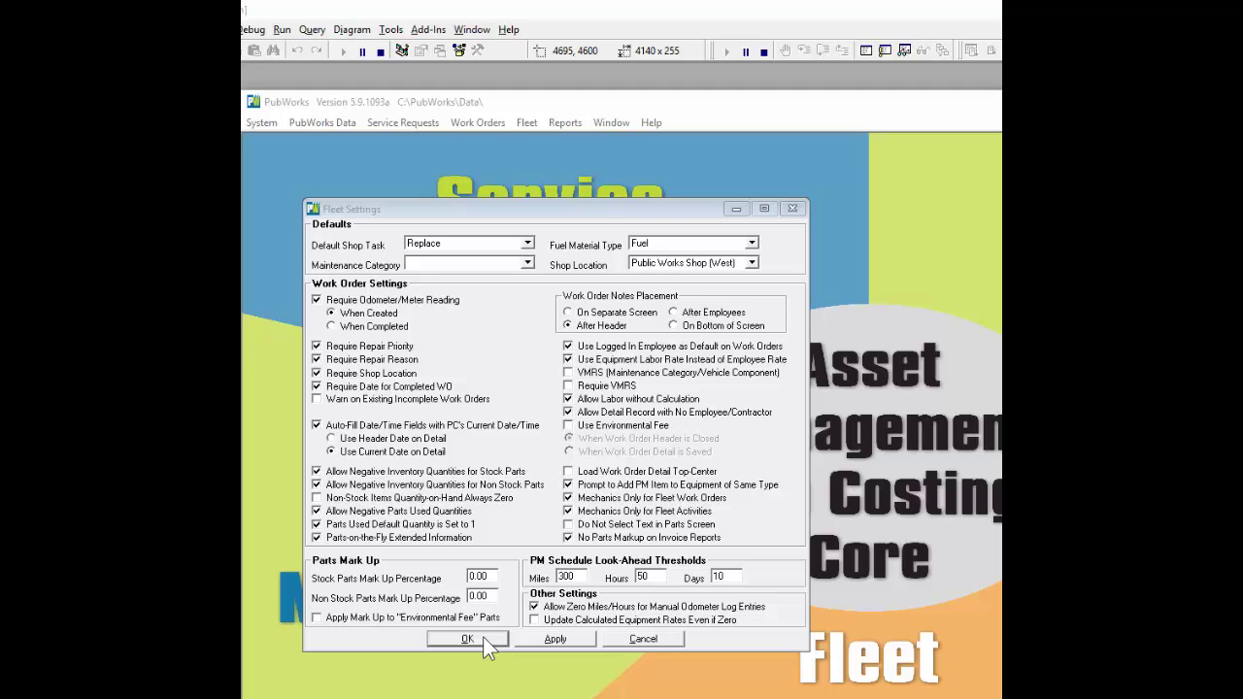
left_click(547, 640)
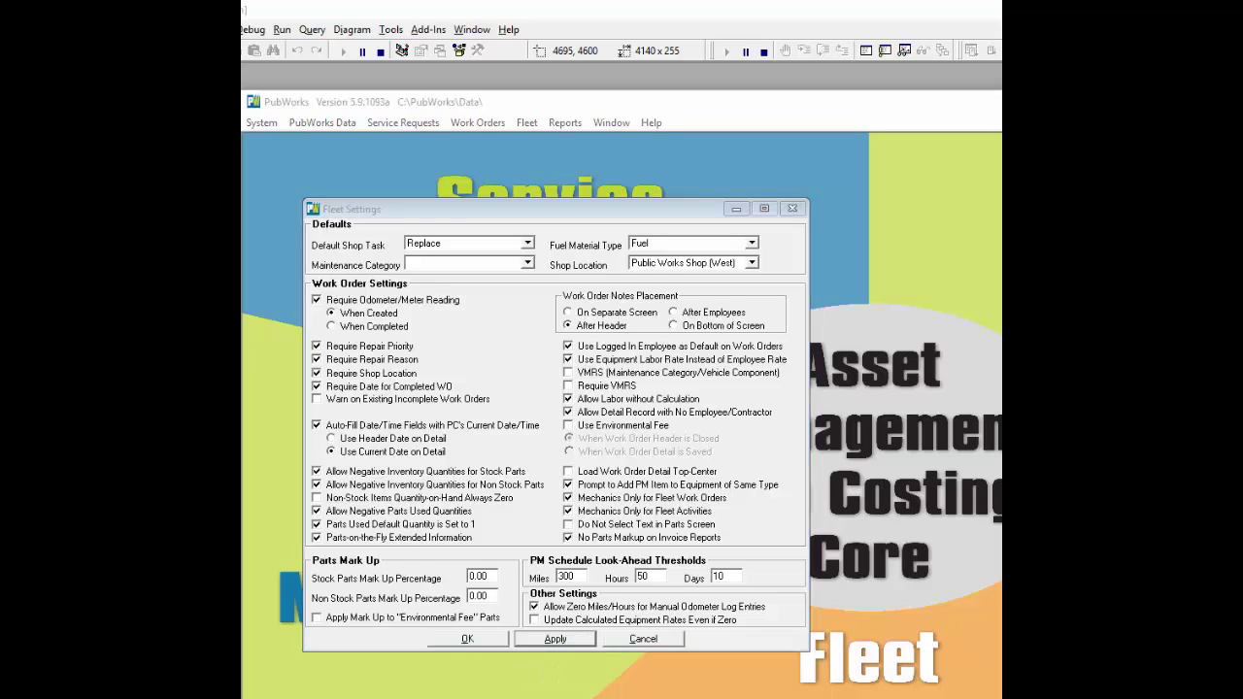
Add a new fleet work order for equipment code 1101, the Ford F-150
left_click(527, 123)
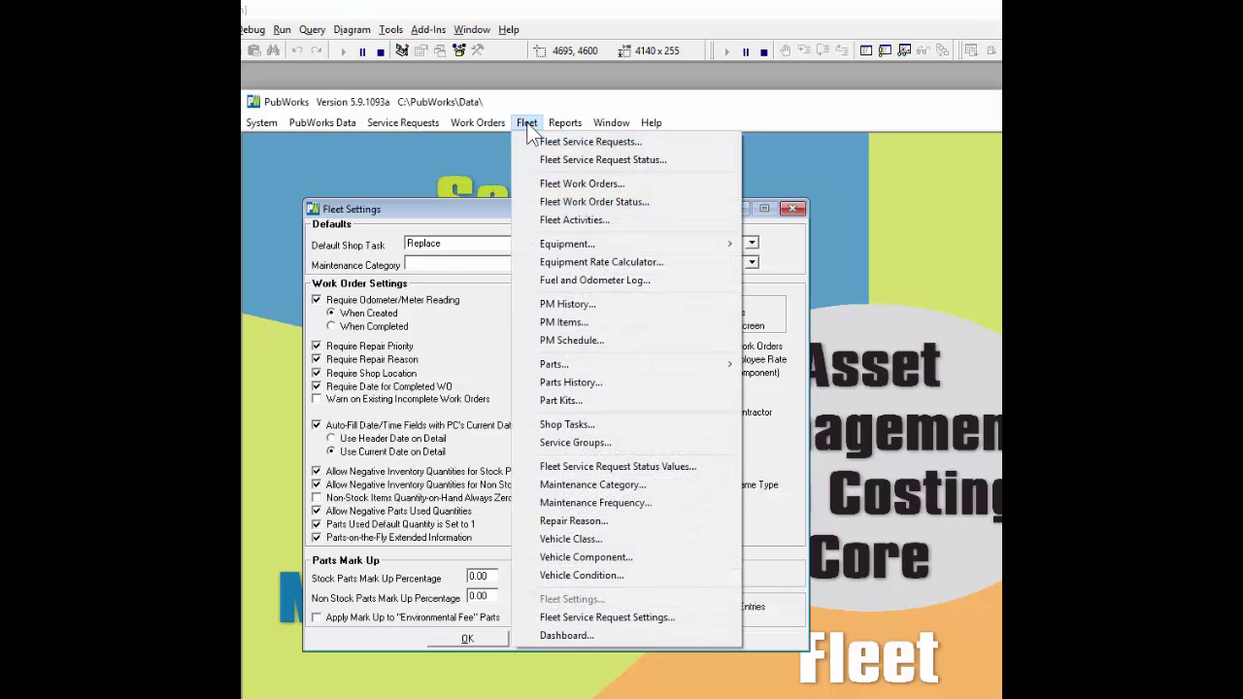
left_click(566, 183)
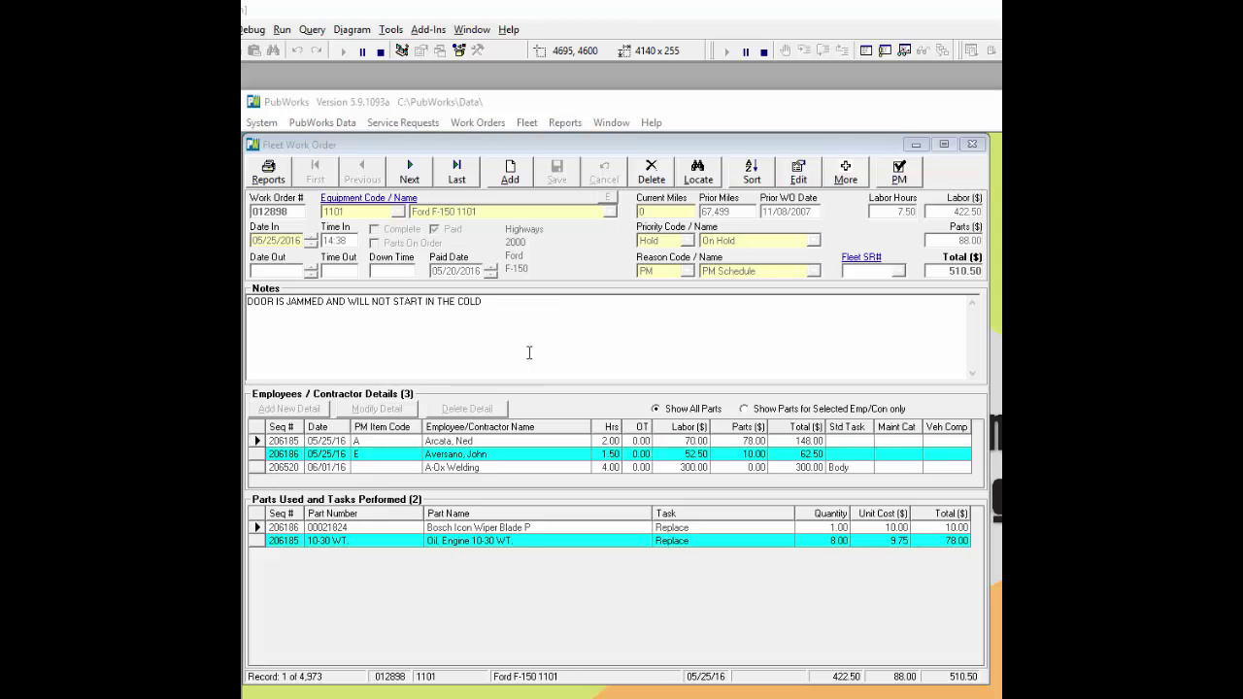
left_click(519, 179)
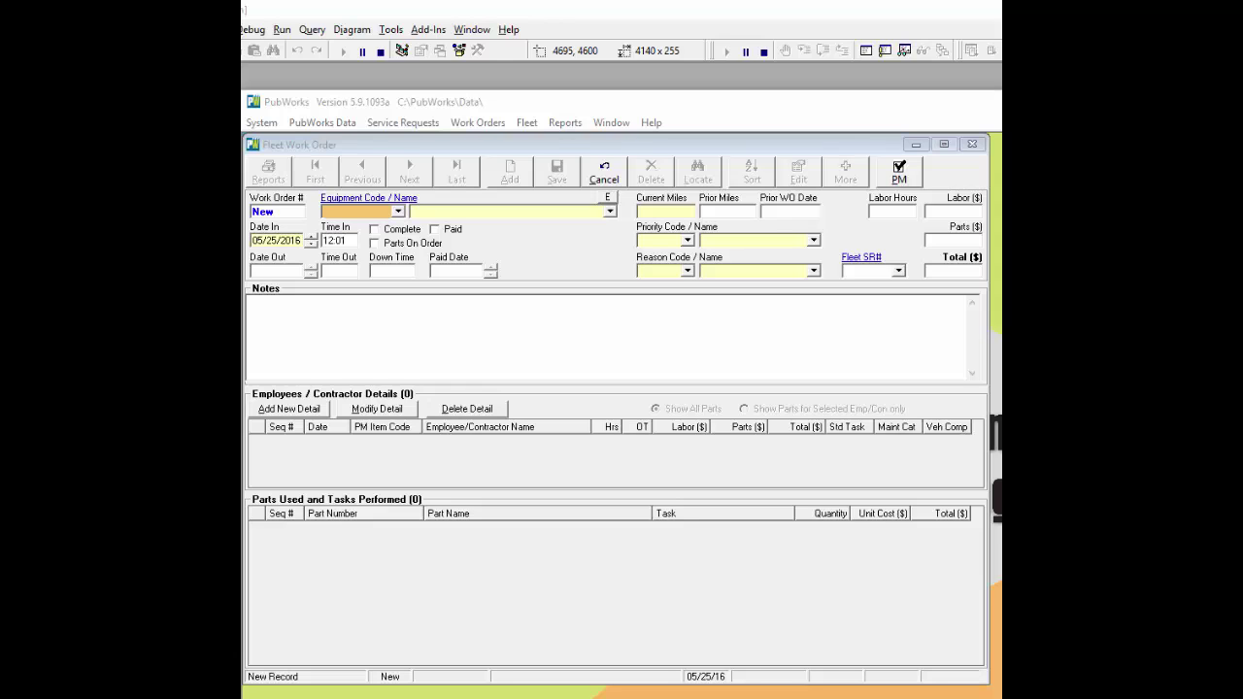
left_click(359, 211)
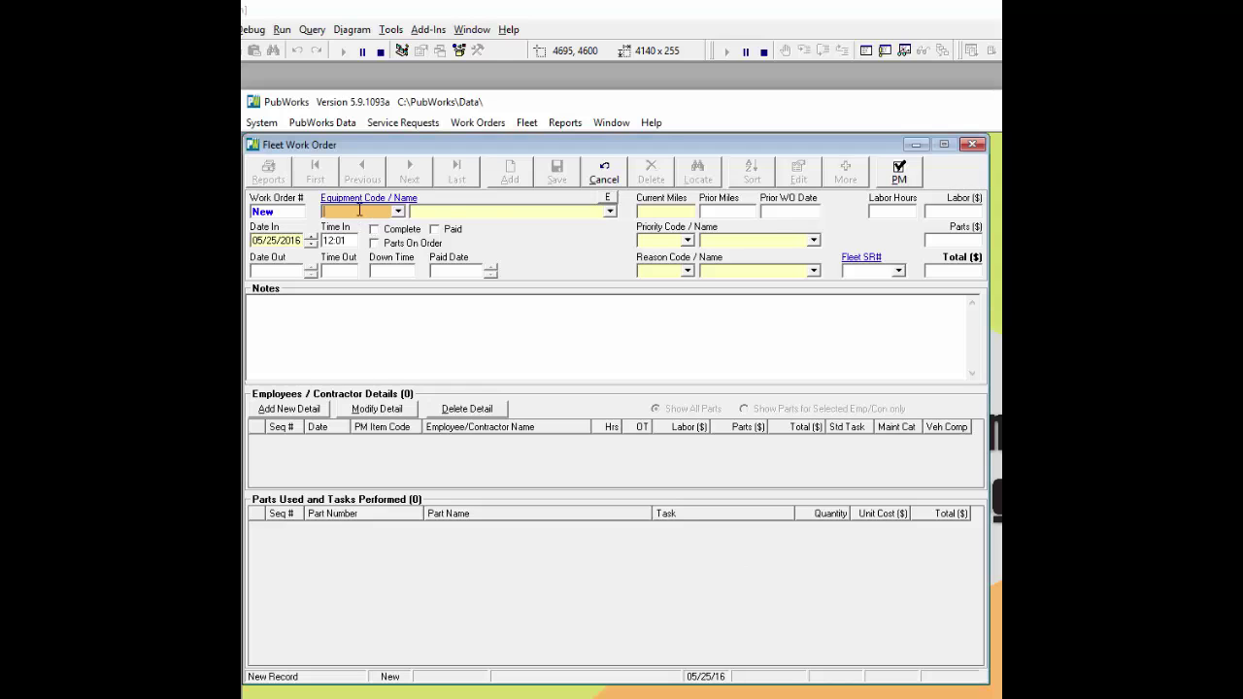
type("1101")
key("Tab")
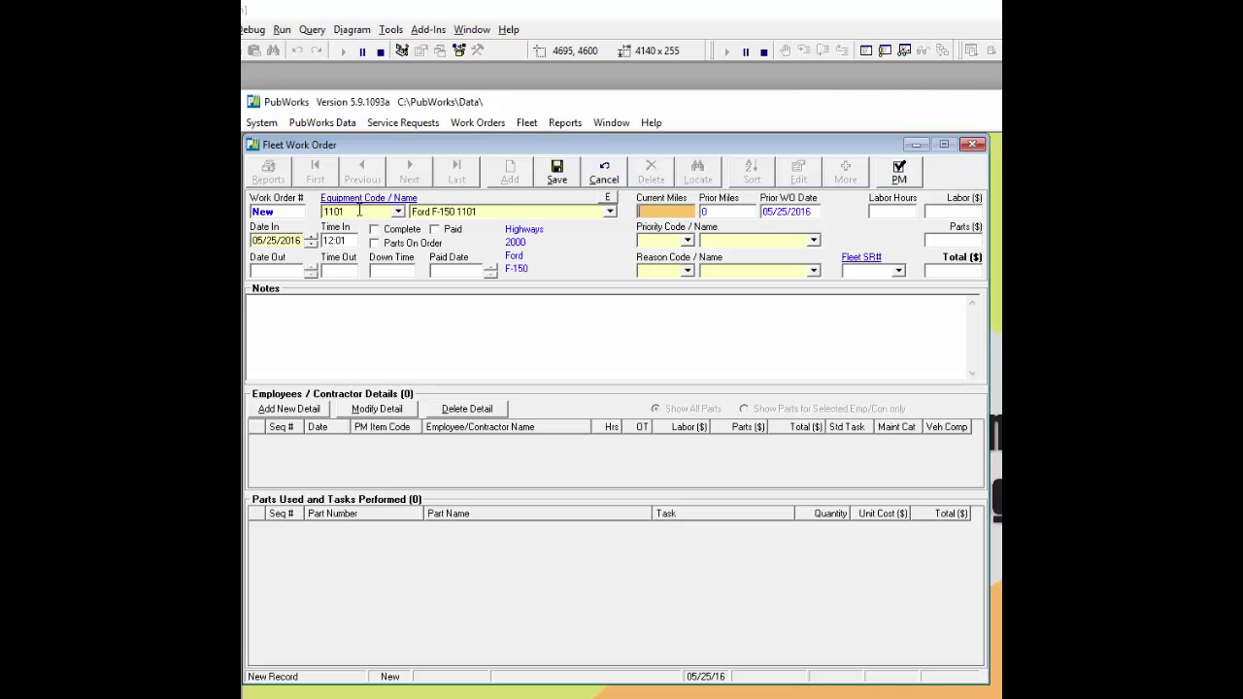
Fill in the new work order's required fields with 123,456 current miles and High priority
type("123456")
key("Tab")
key("Tab")
key("Tab")
key("Tab")
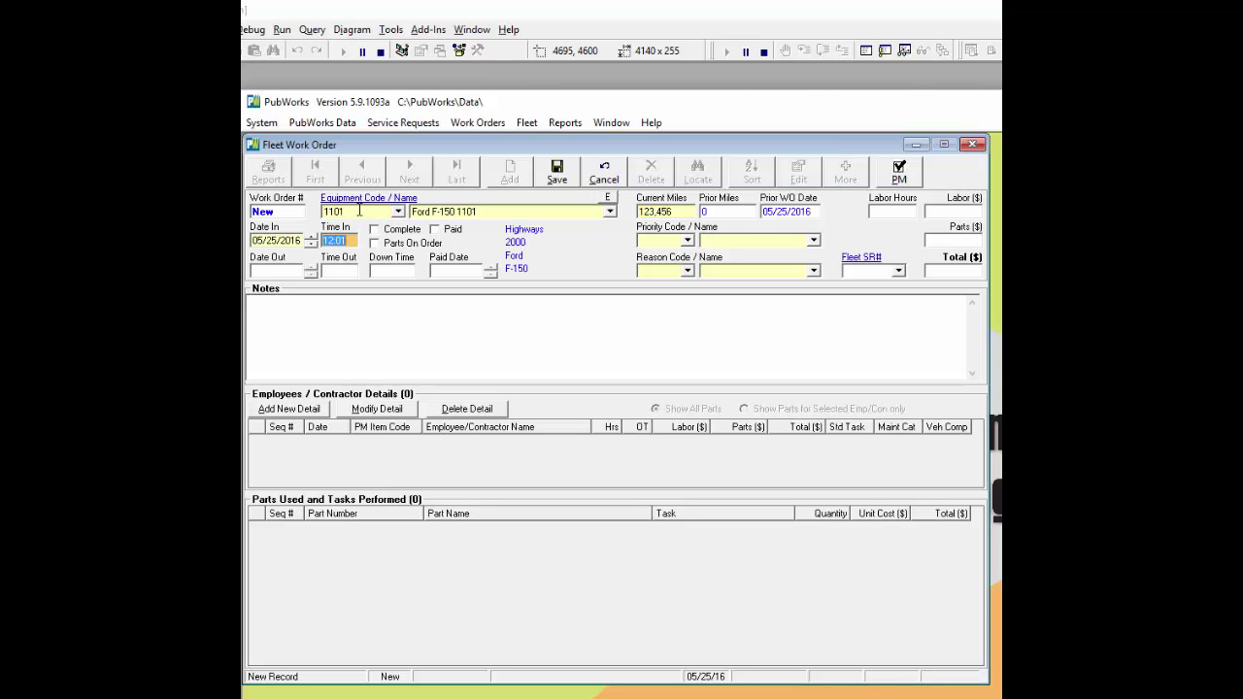
key("Tab")
key("Tab")
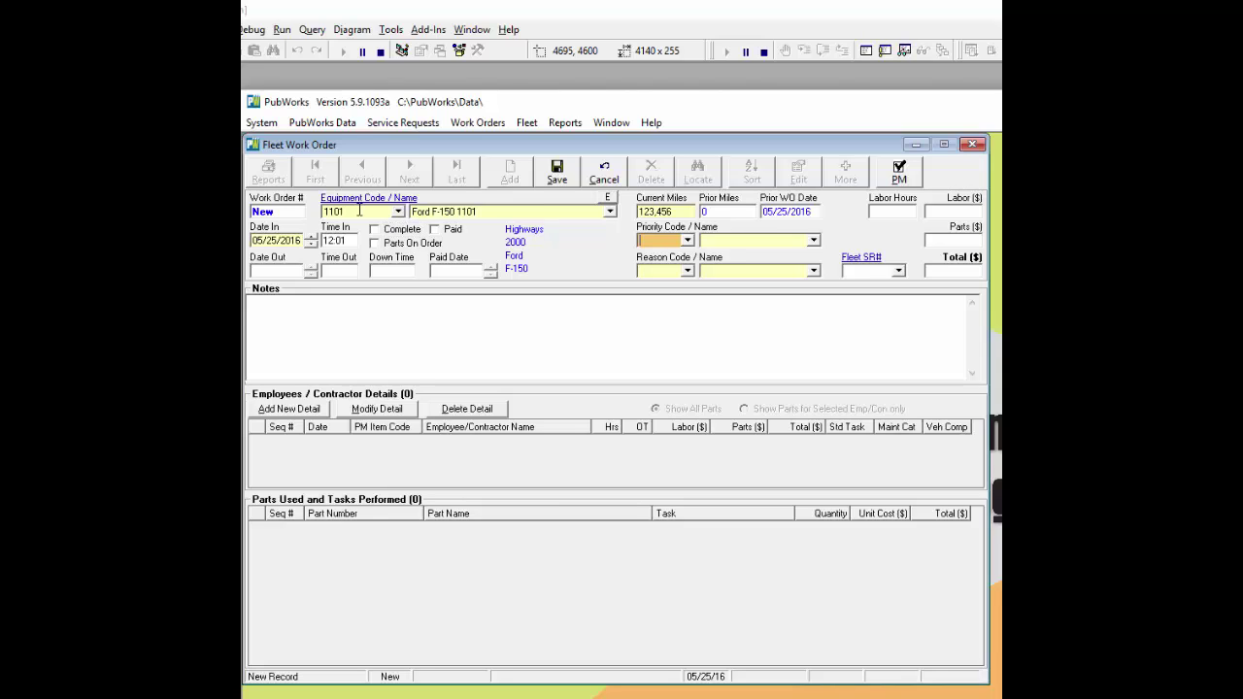
type("High")
key("Tab")
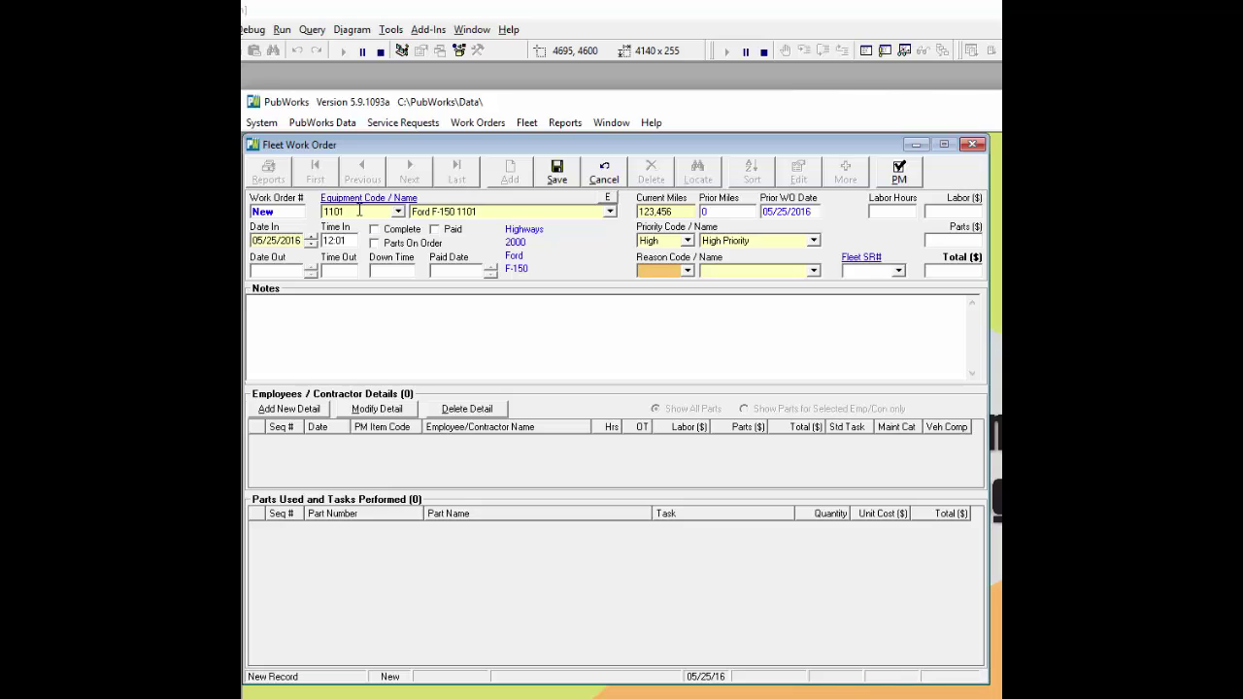
type("Public Works Shop (West")
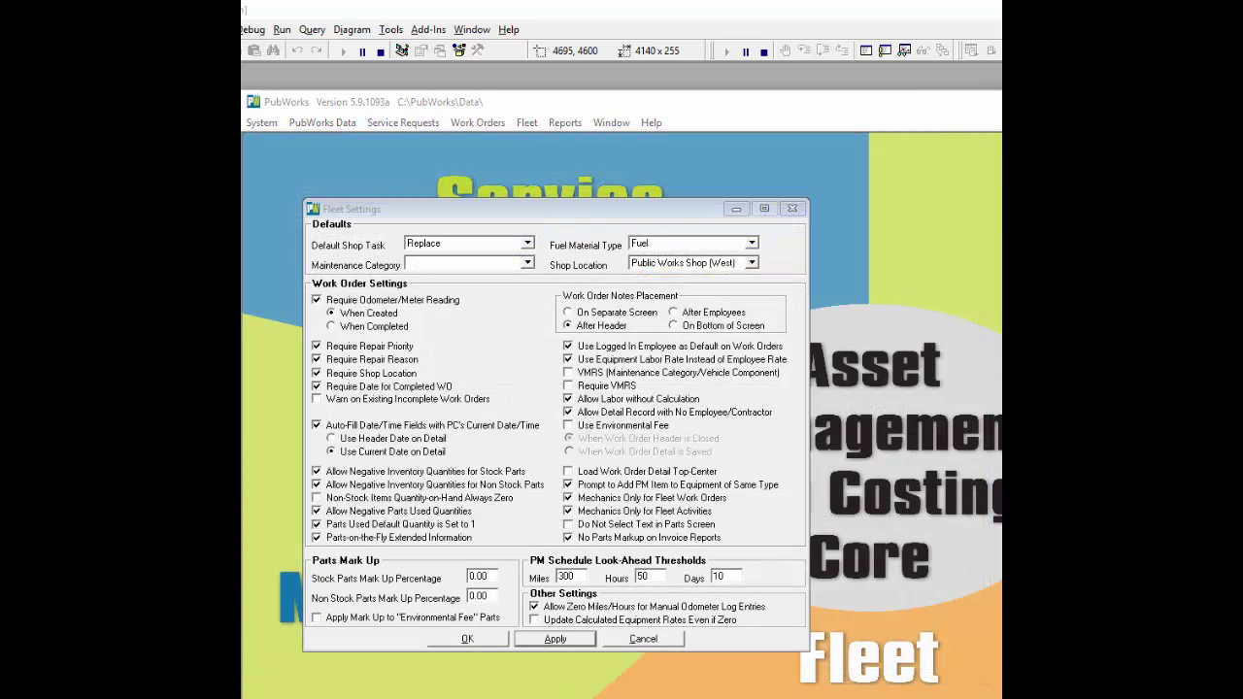
In Fleet Settings, stop requiring the completed date, shop location, repair reason, repair priority and odometer/meter reading on work orders, and apply
left_click(315, 387)
left_click(316, 373)
left_click(315, 359)
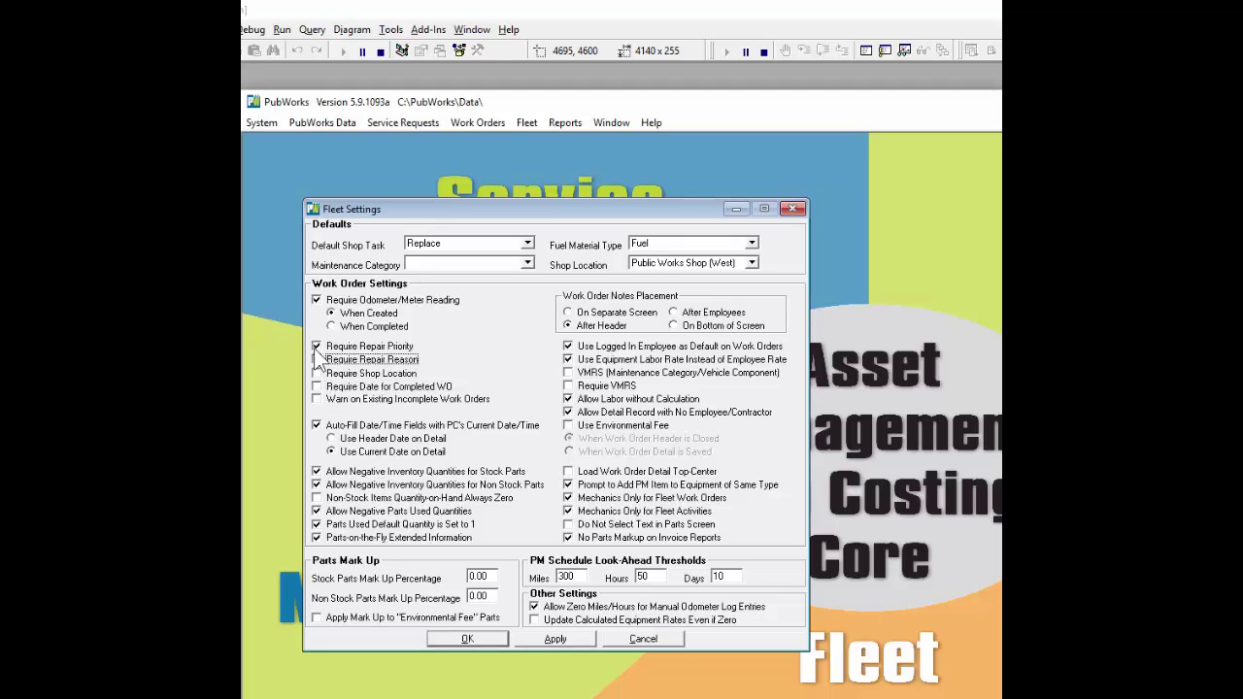
left_click(316, 346)
left_click(314, 299)
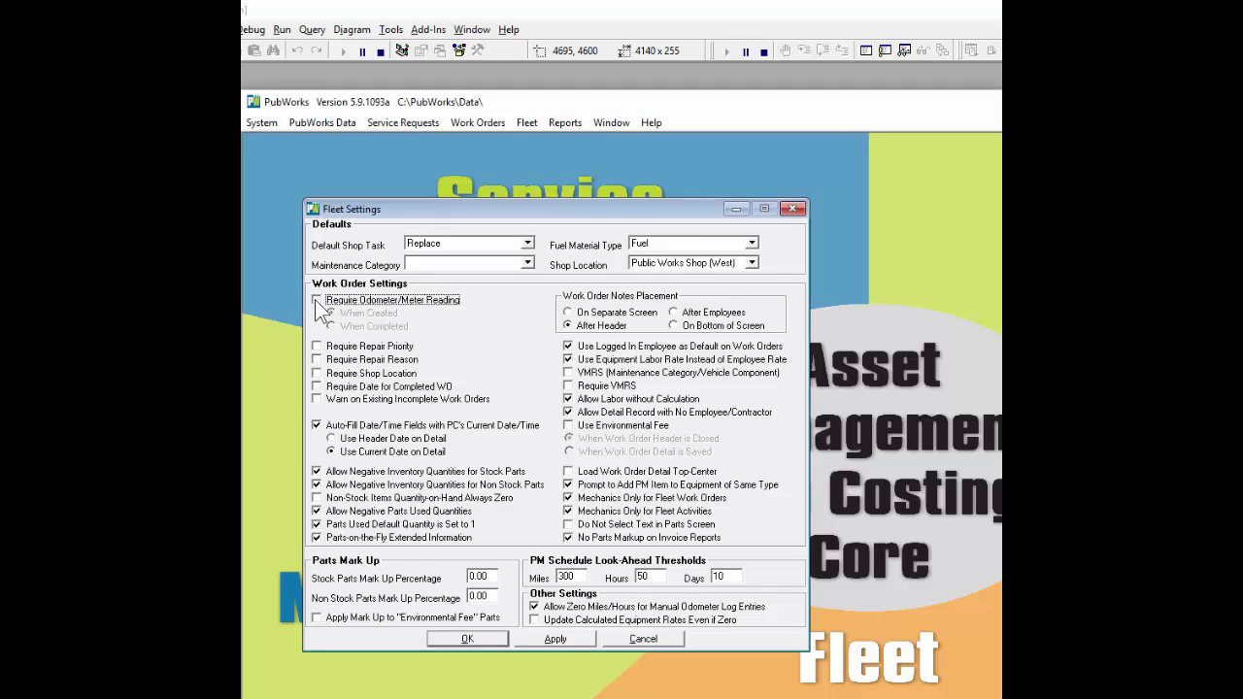
left_click(548, 639)
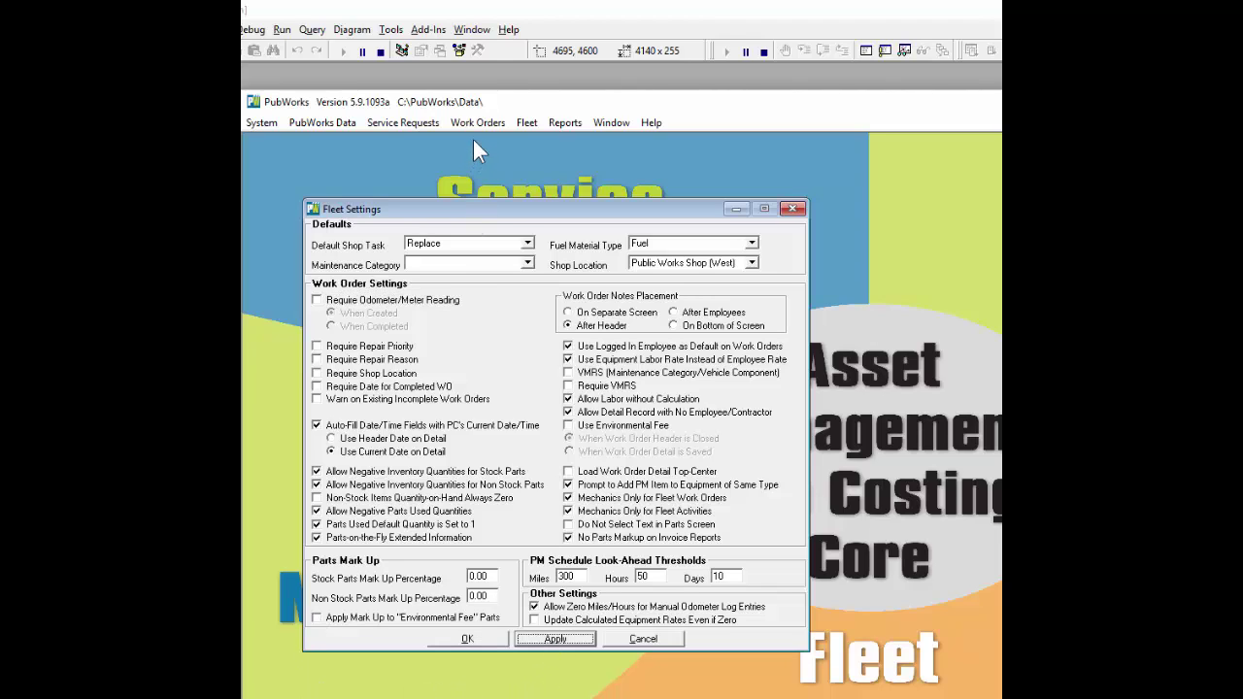
Open the fleet work orders and start adding a new one to check the relaxed field requirements
left_click(532, 117)
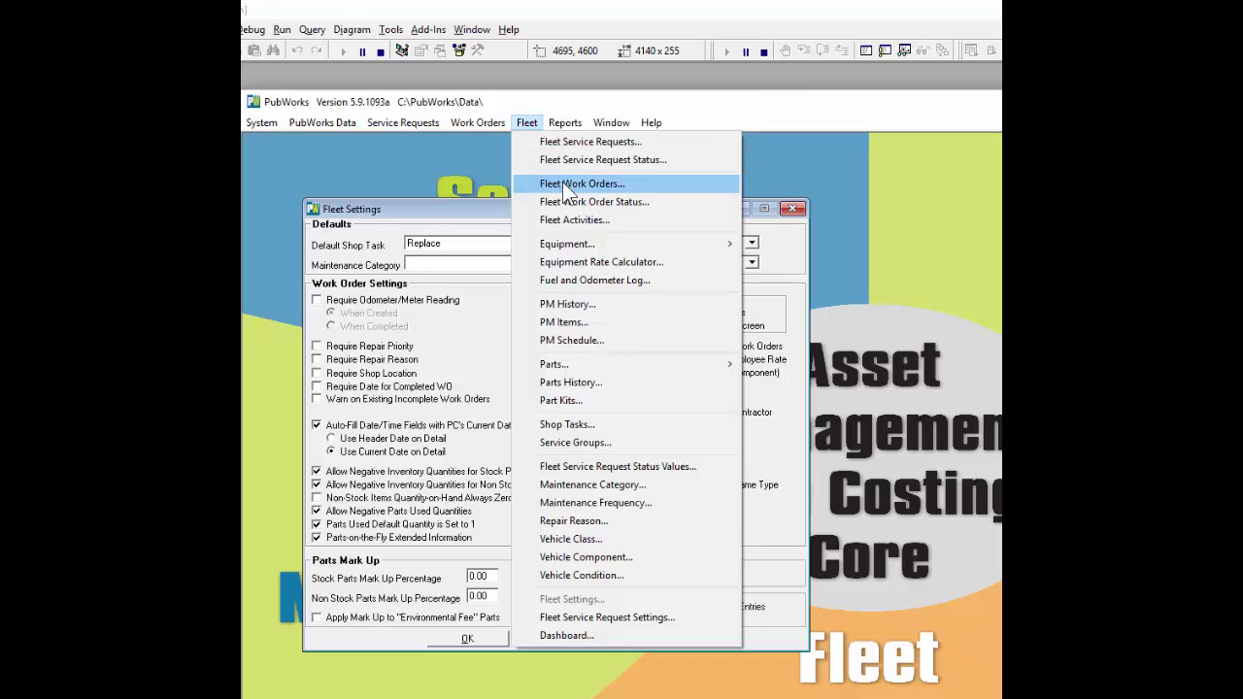
left_click(564, 182)
left_click(526, 171)
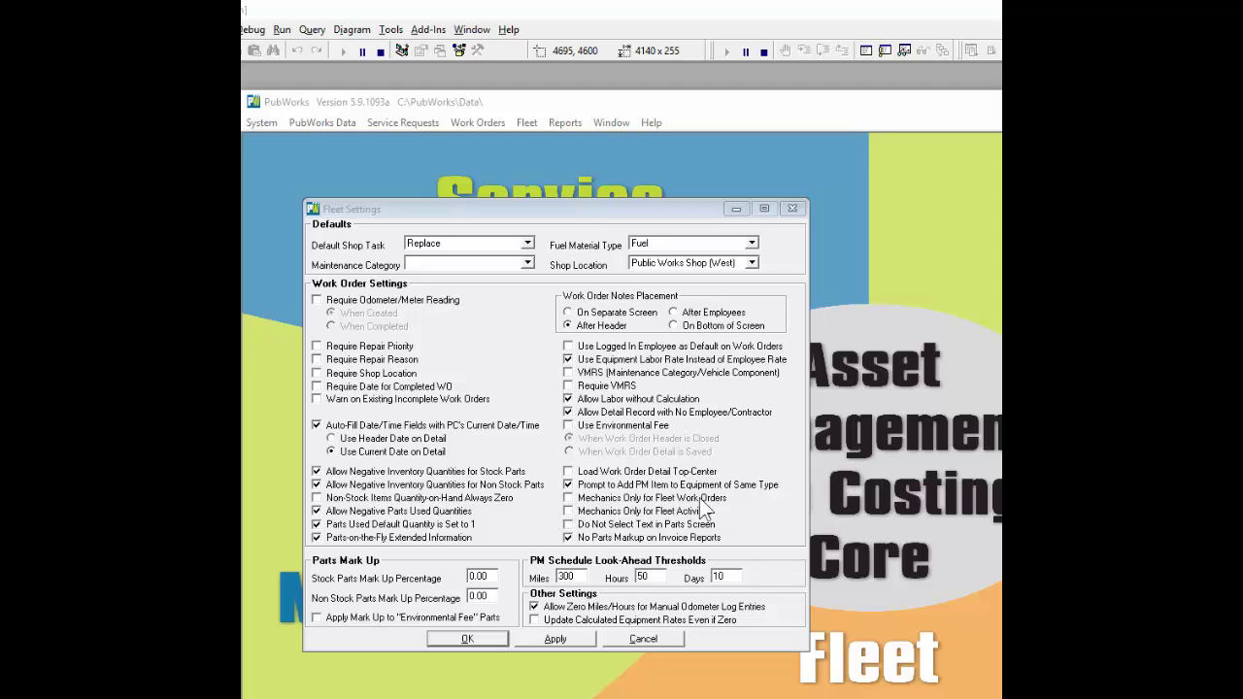
Limit fleet work orders to mechanics only, apply the setting, and bring the employee record window into view
left_click(569, 498)
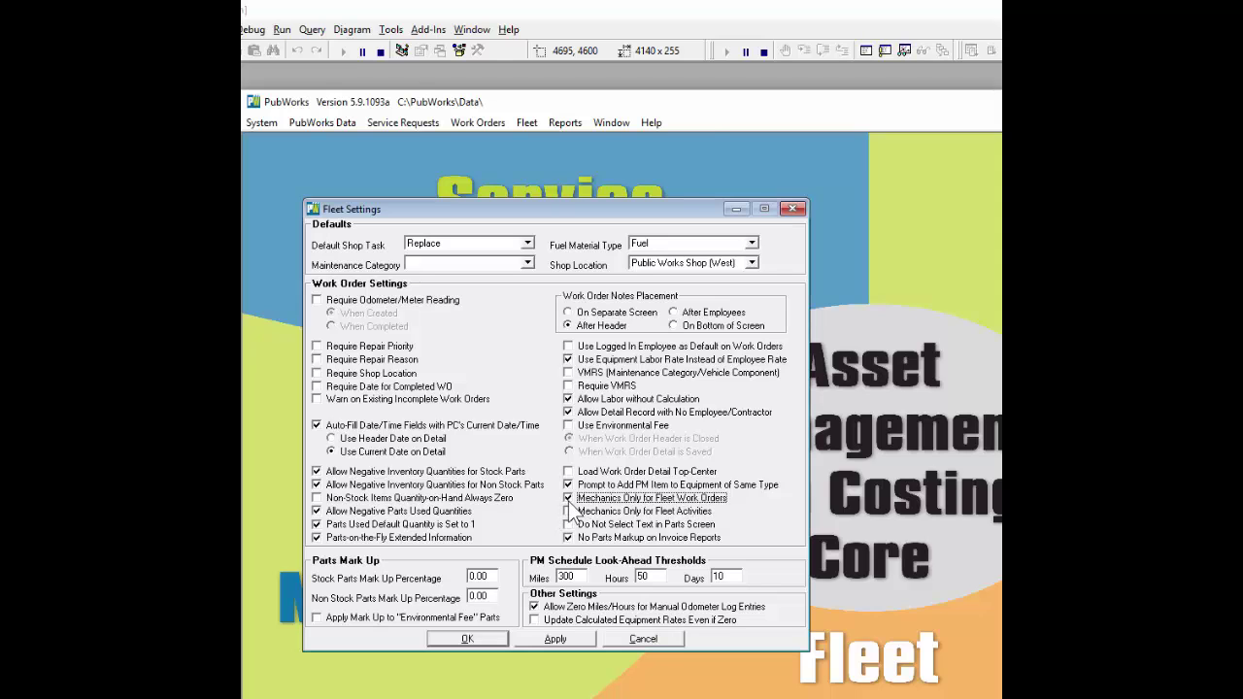
left_click(549, 636)
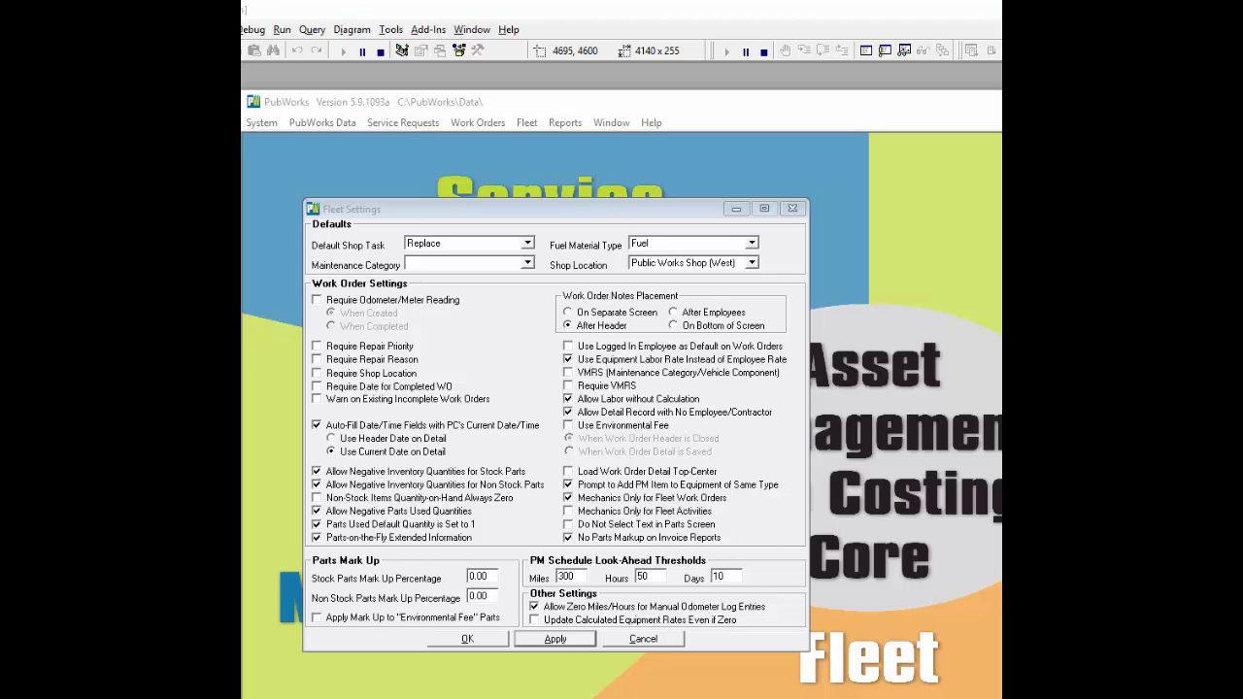
left_click_drag(1000, 282, 546, 333)
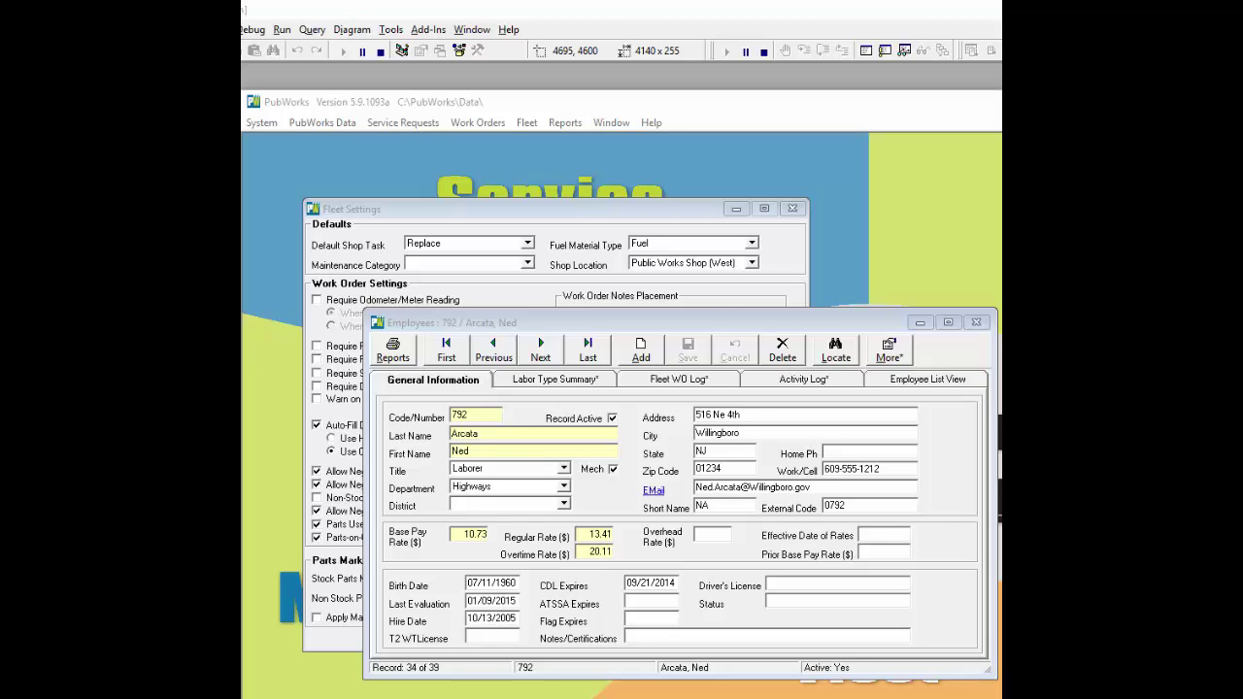
Start a new detail on the Ford F-150 1101 work order and examine which employees can be selected
left_click(525, 124)
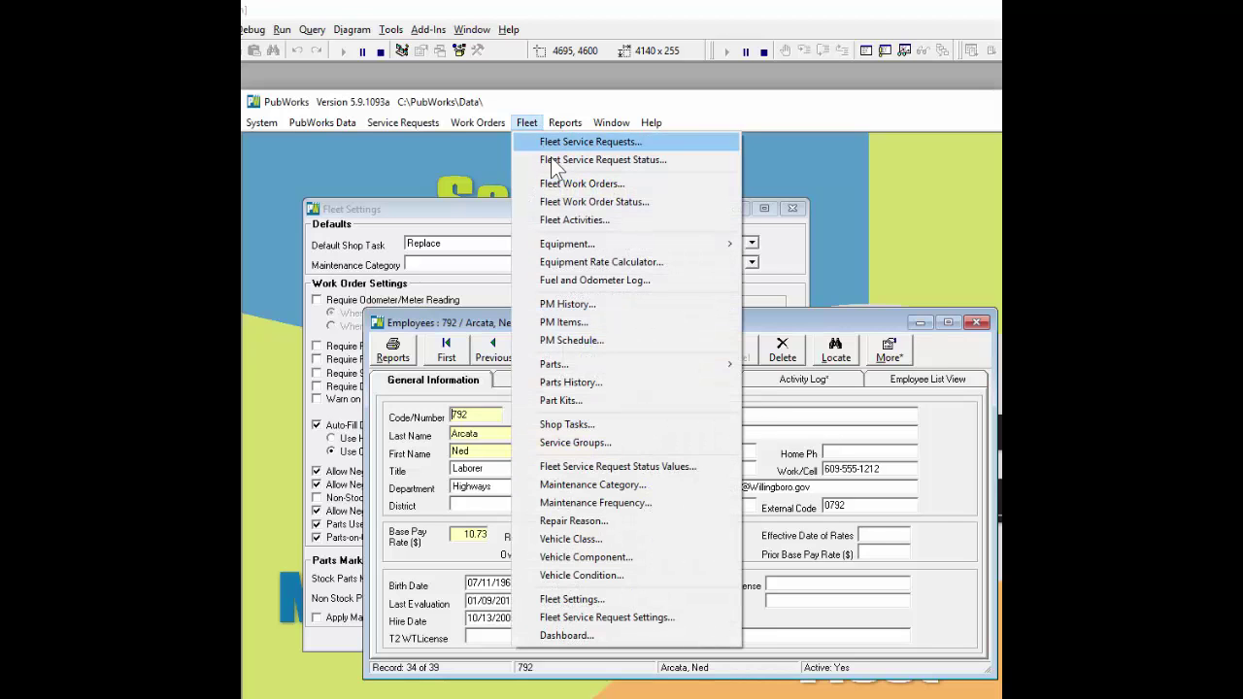
left_click(569, 182)
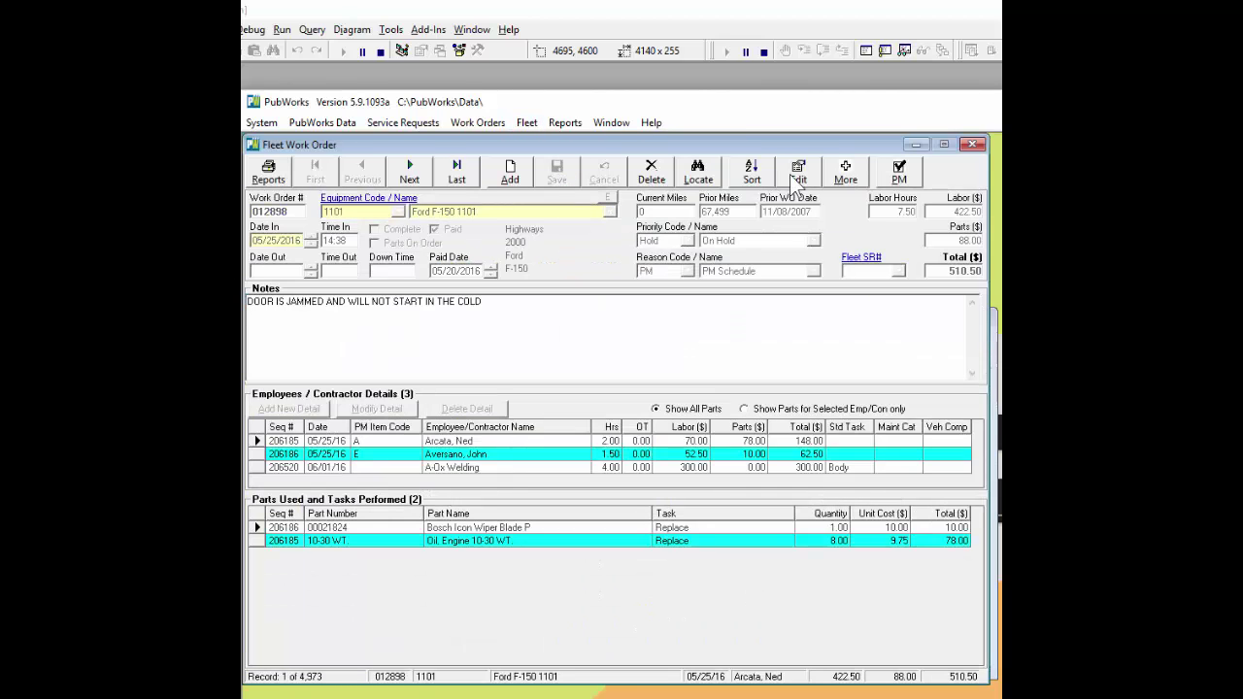
left_click(297, 411)
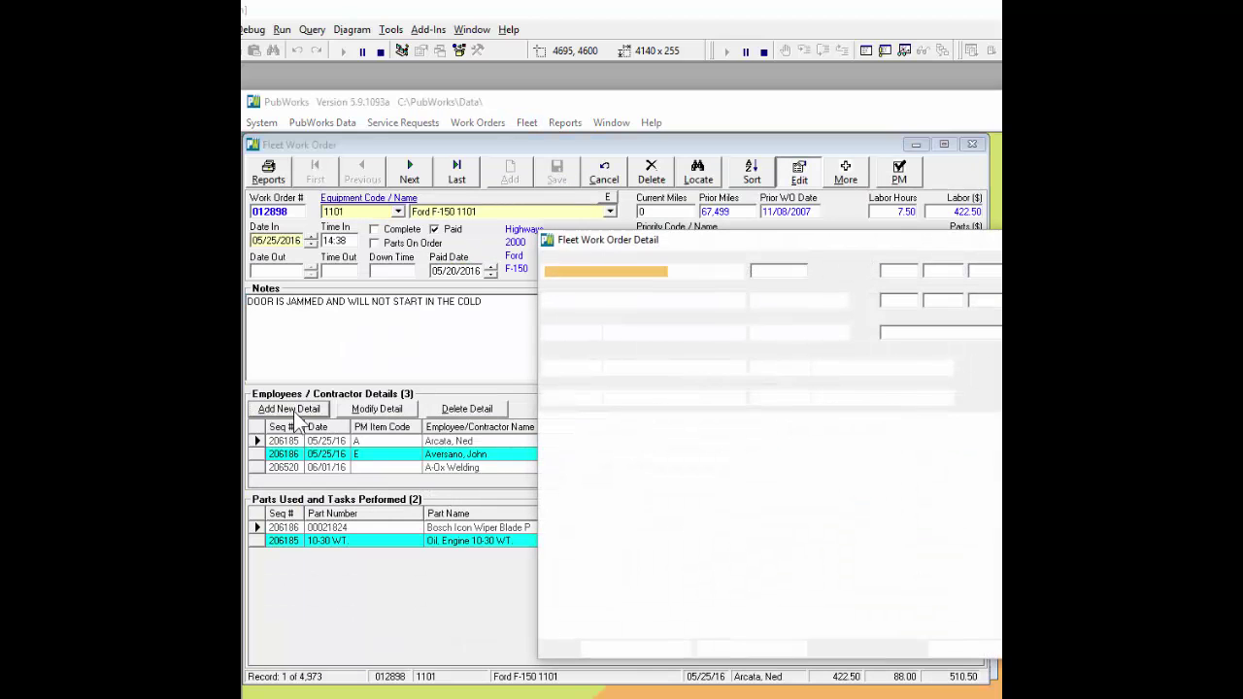
left_click(735, 272)
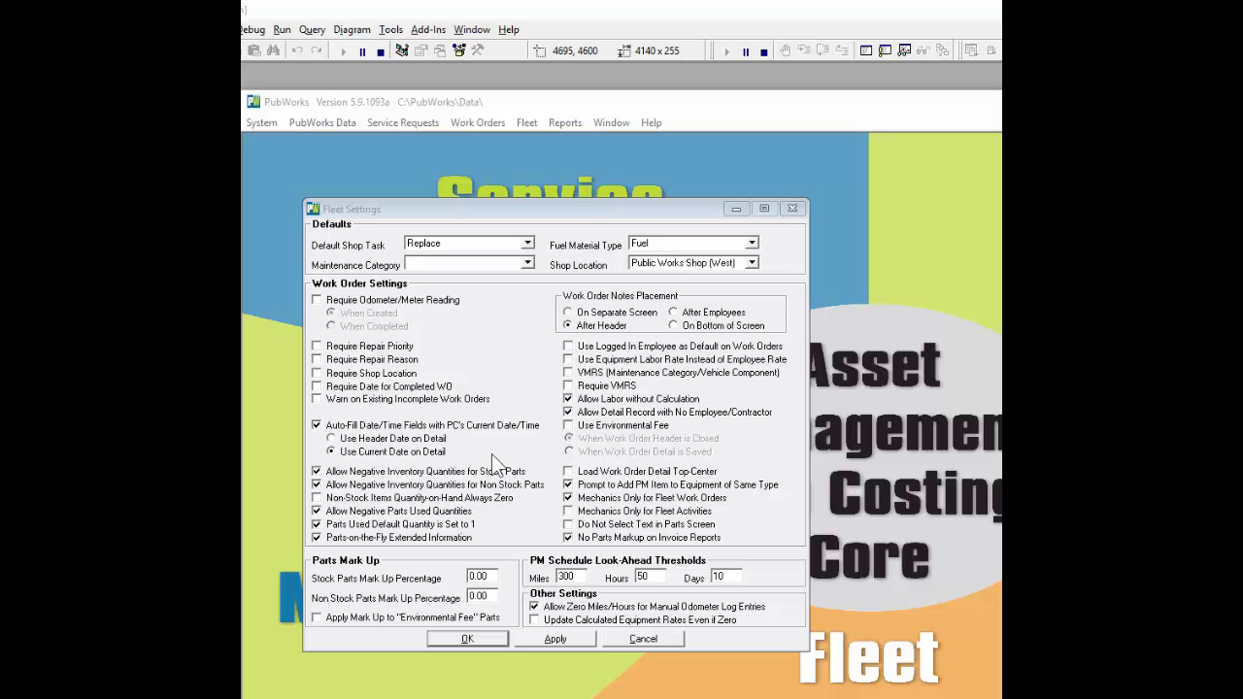
Use the logged-in employee as the default on work orders, apply, and check the employee linked to the Admin login
left_click(589, 348)
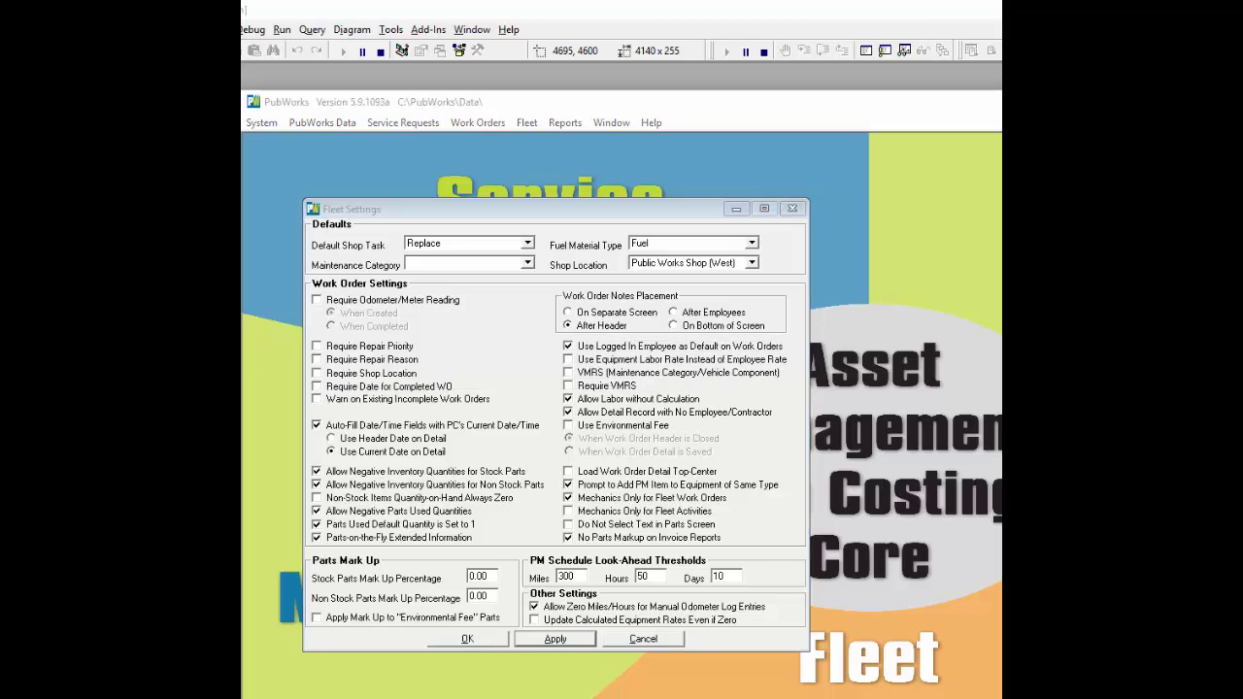
left_click_drag(1204, 239, 560, 285)
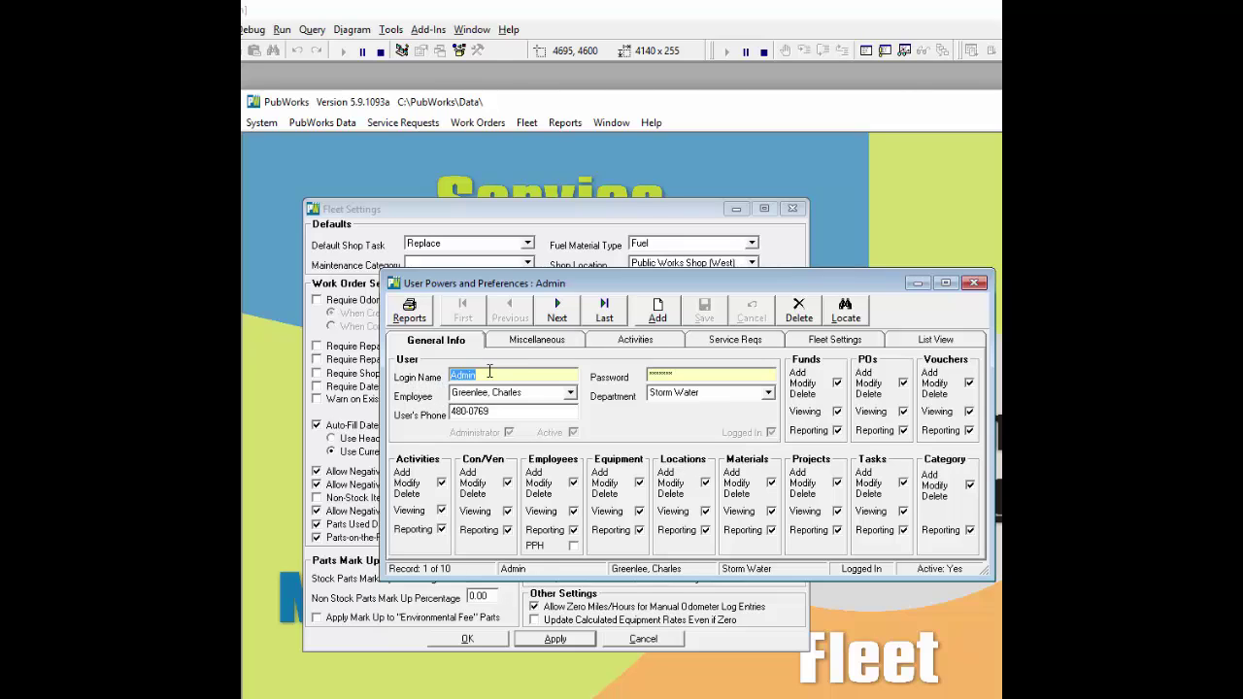
left_click(541, 394)
left_click_drag(1036, 540, 477, 374)
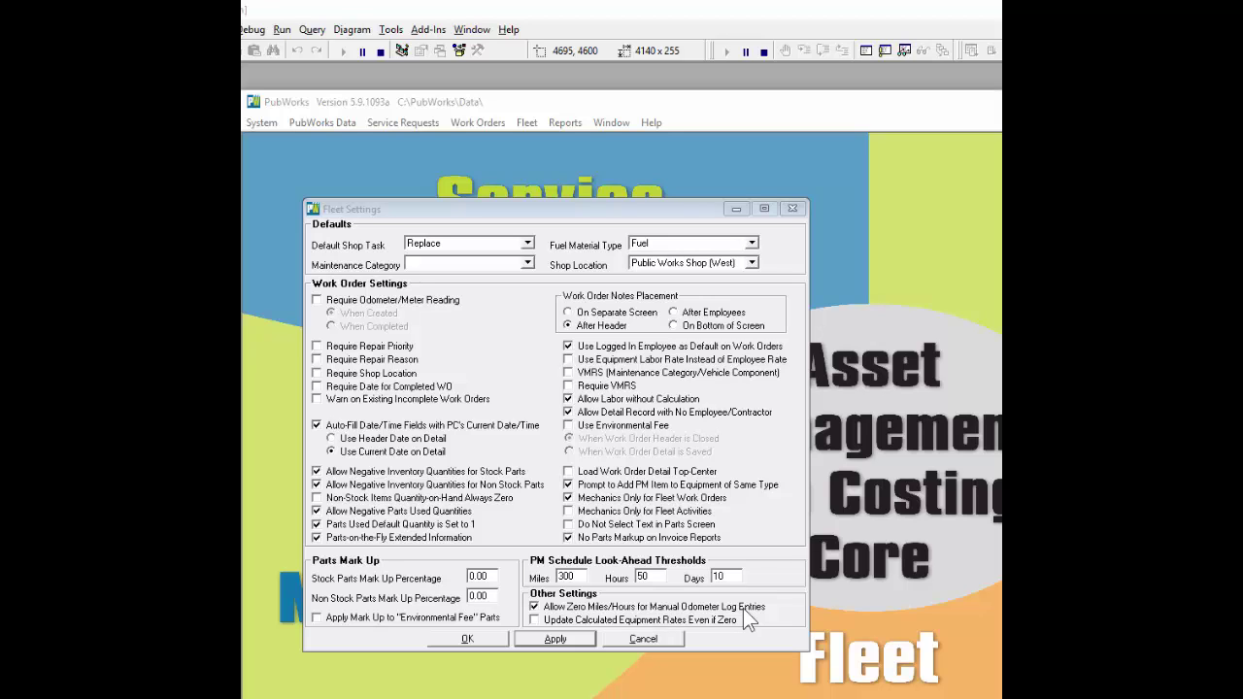
Edit the Ford F-150 1101 work order and start a new detail to check its default employee
left_click(524, 122)
left_click(558, 180)
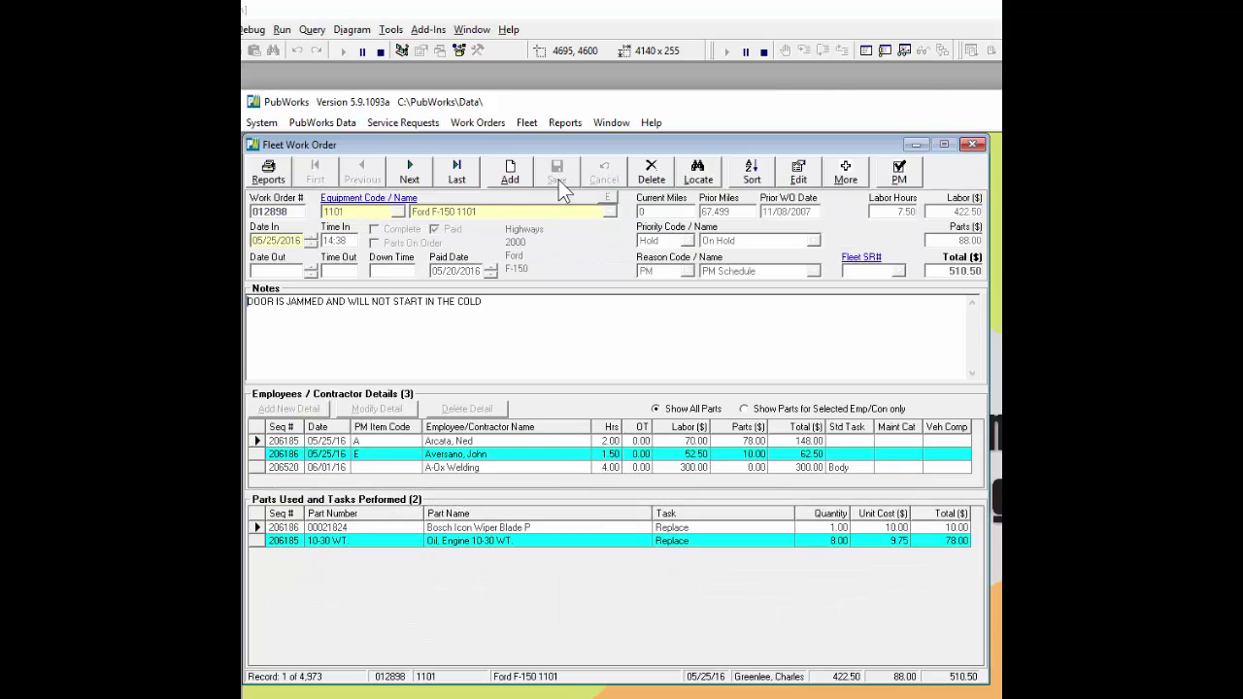
left_click(798, 173)
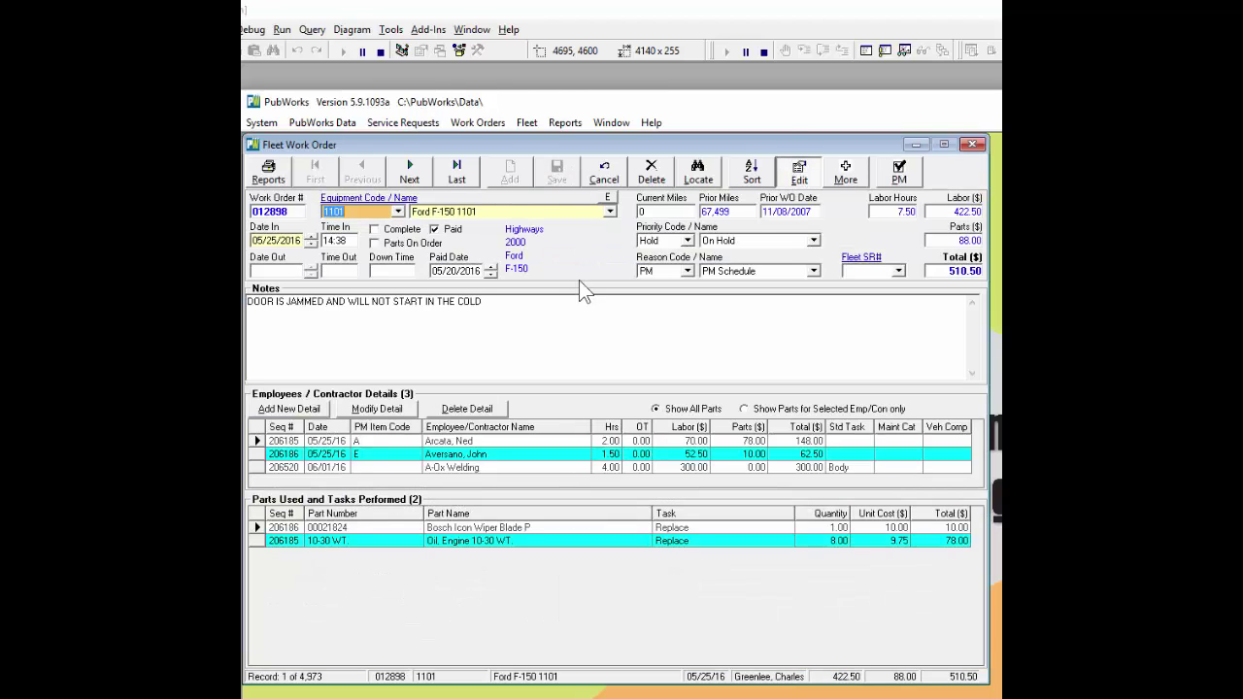
left_click(310, 408)
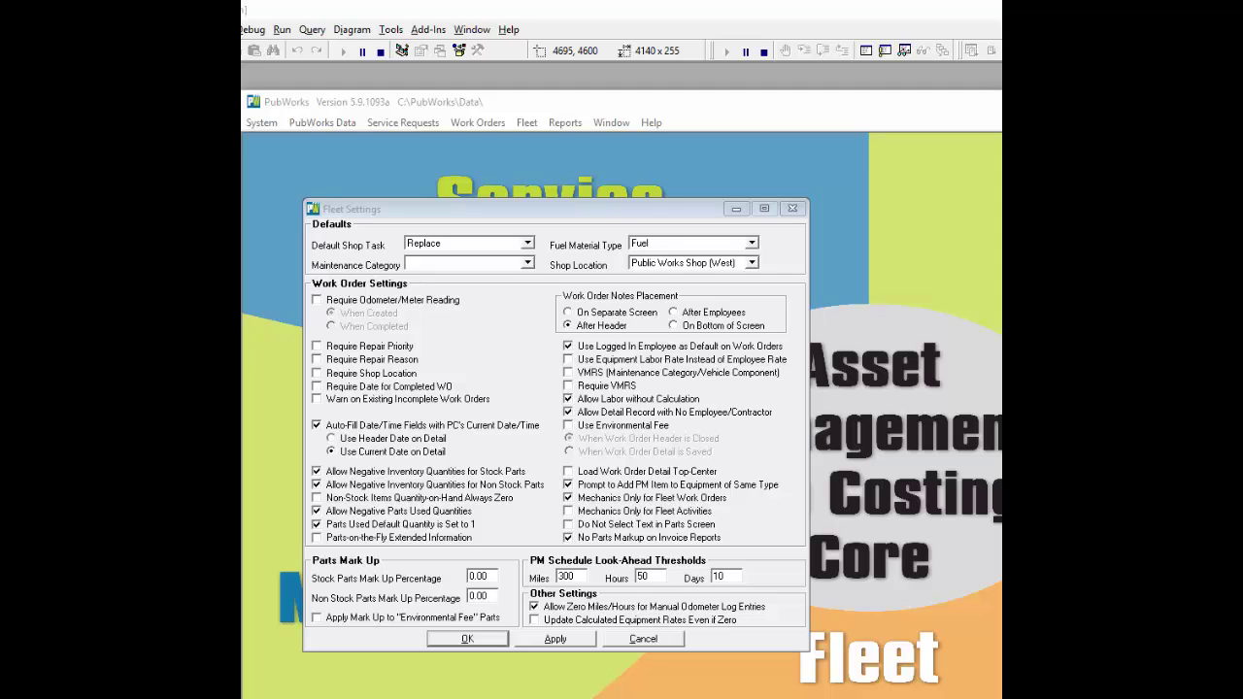
Enable Parts-on-the-Fly Extended Information in Fleet Settings and apply it
left_click(395, 540)
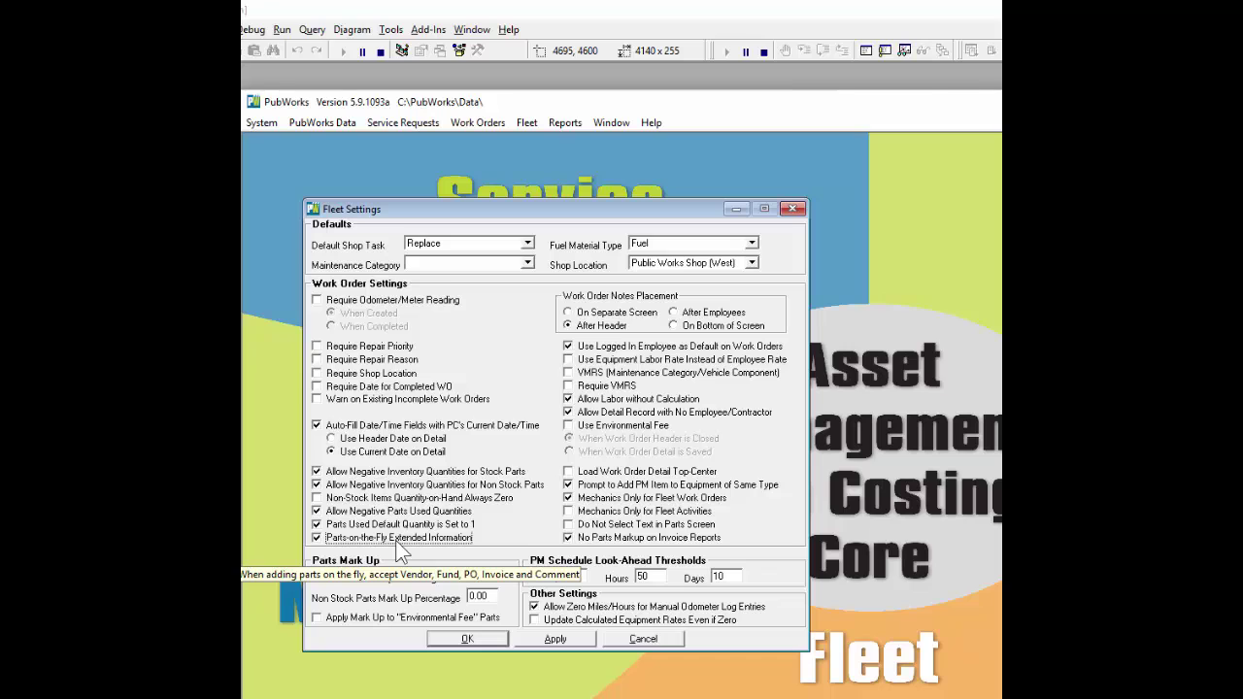
left_click(554, 640)
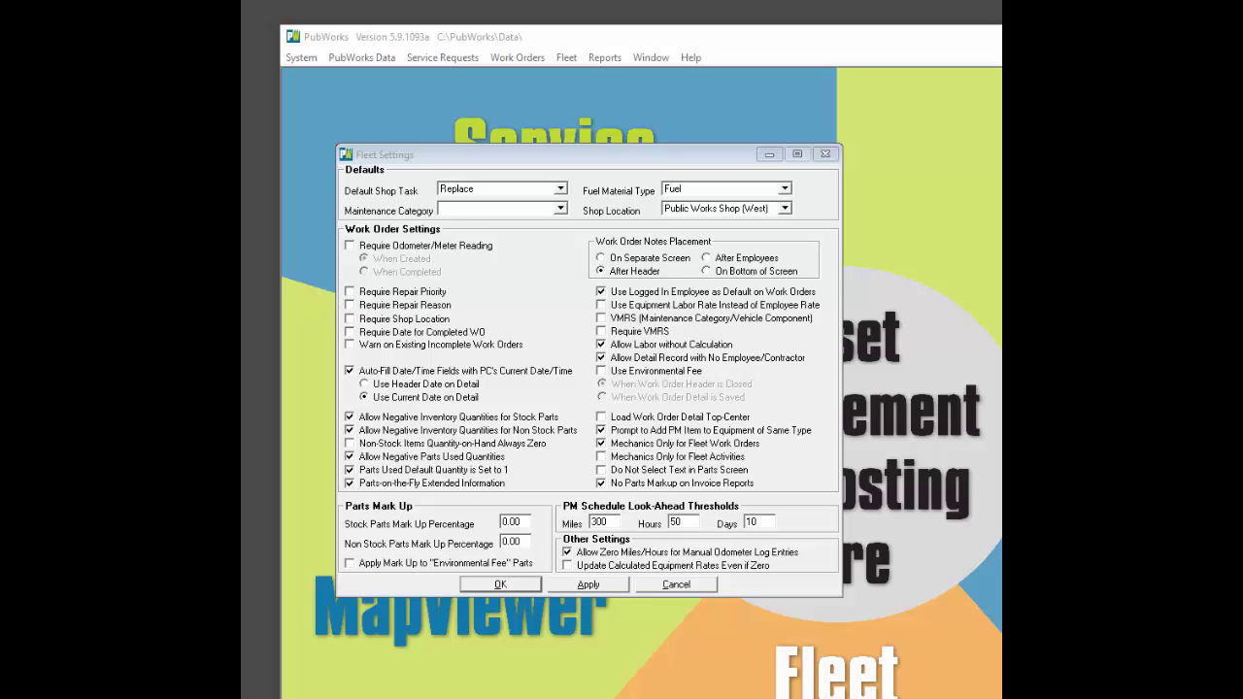
Edit the Ford F-150 1101 fleet work order and open its first employee detail, with PM item A, for modification
left_click(569, 58)
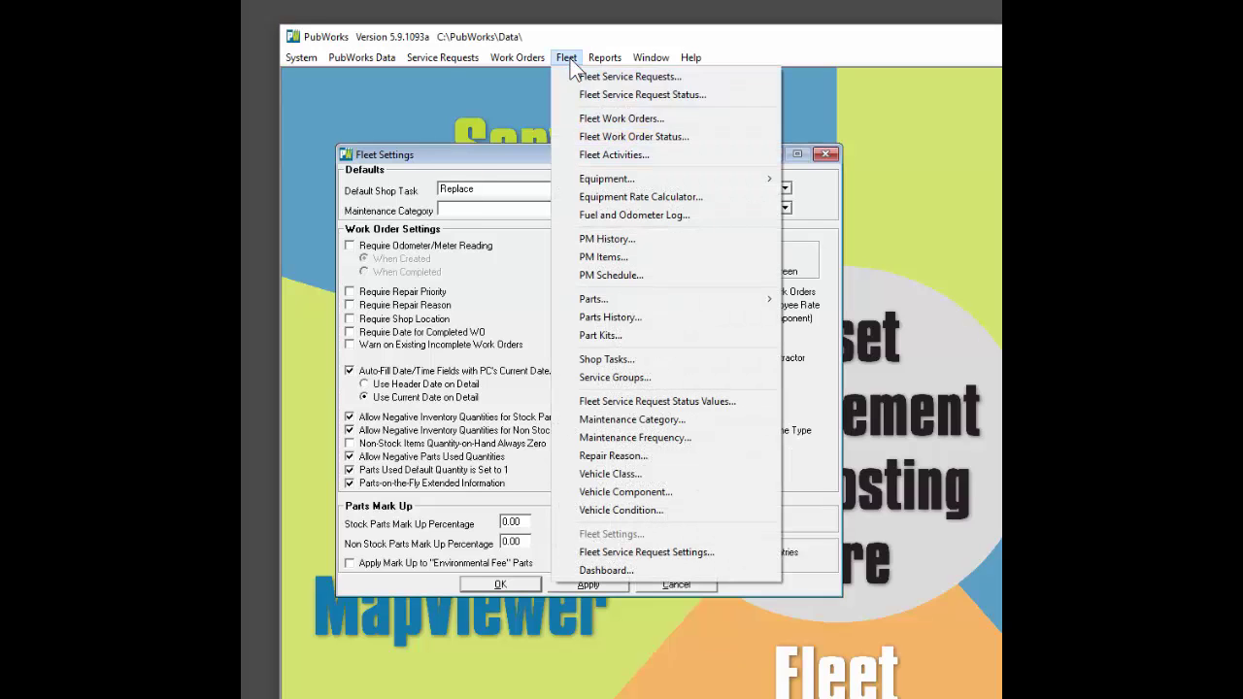
left_click(608, 117)
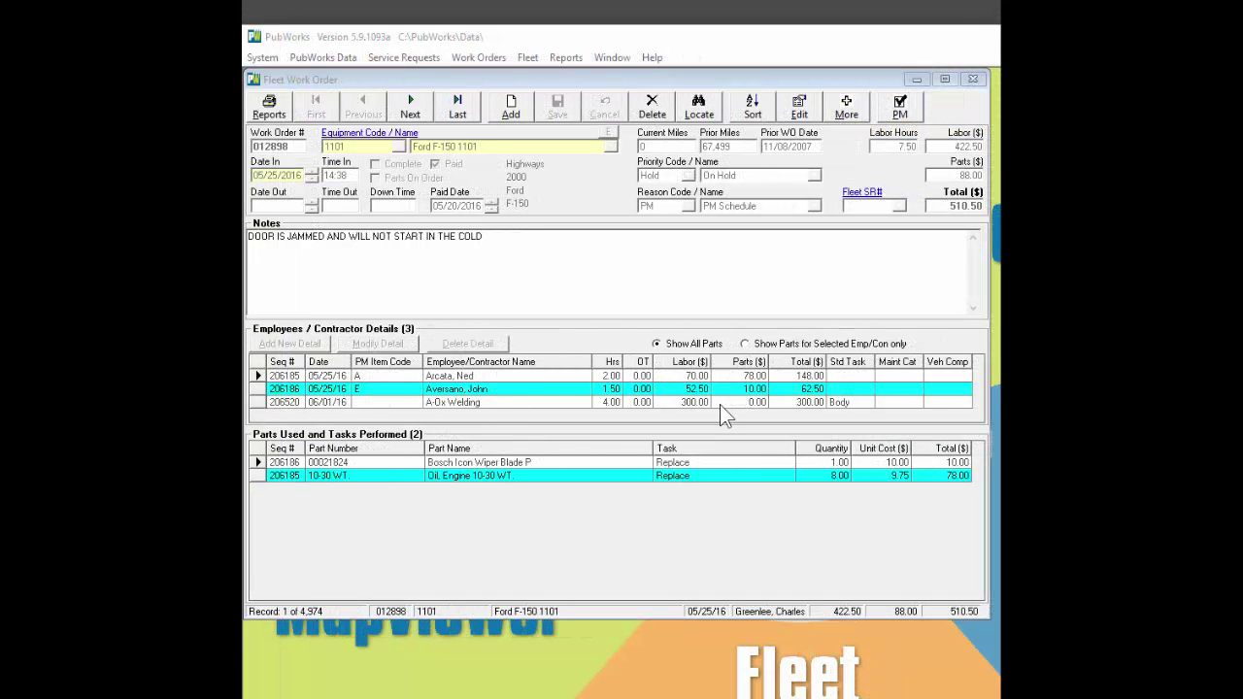
left_click(794, 112)
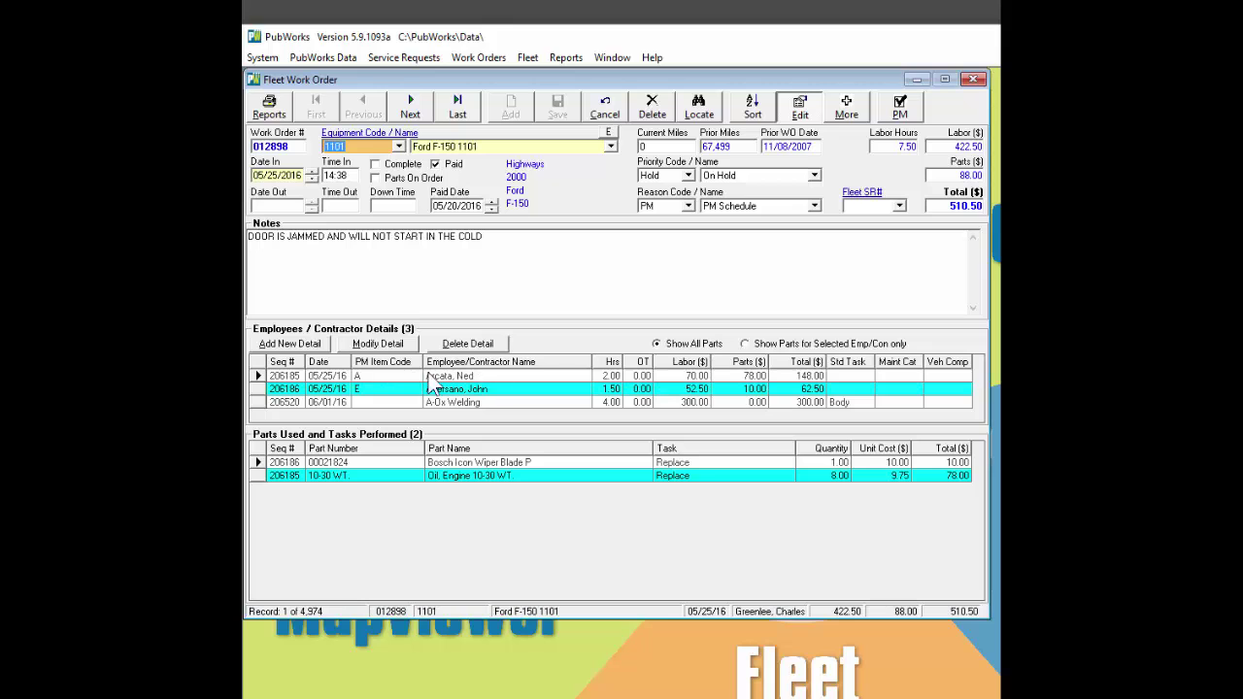
left_click(387, 346)
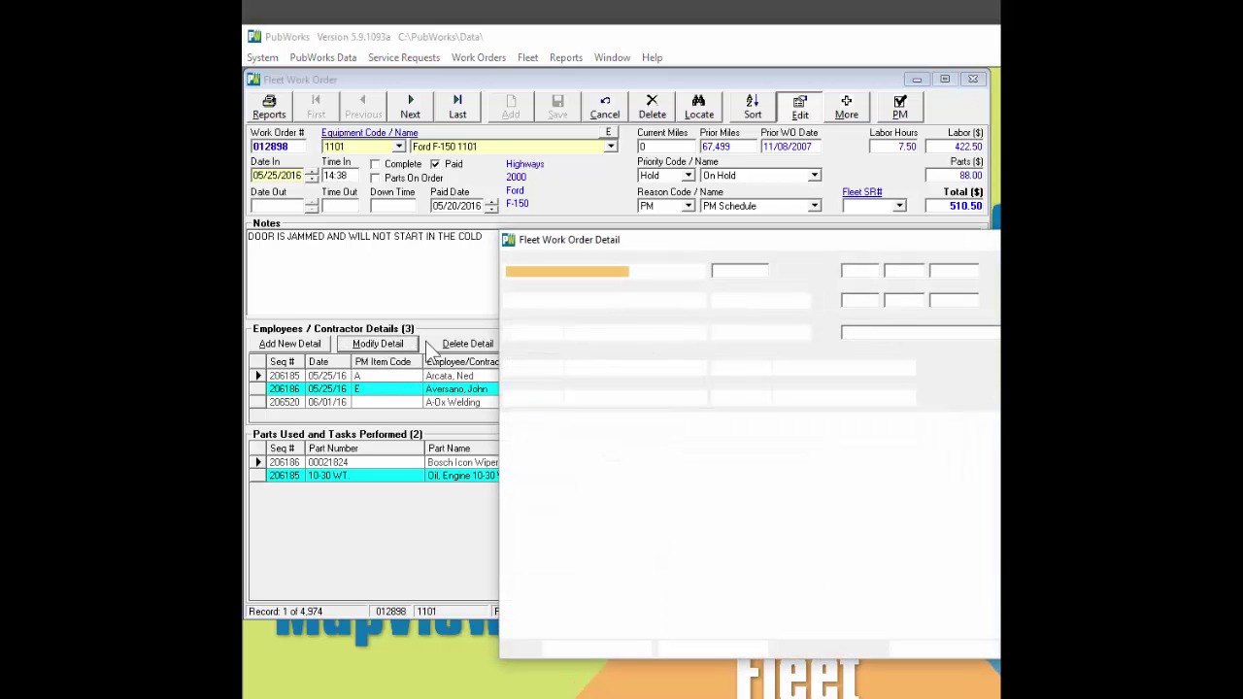
mouse_move(657, 240)
left_mouse_down()
mouse_move(474, 186)
mouse_move(452, 203)
left_mouse_up()
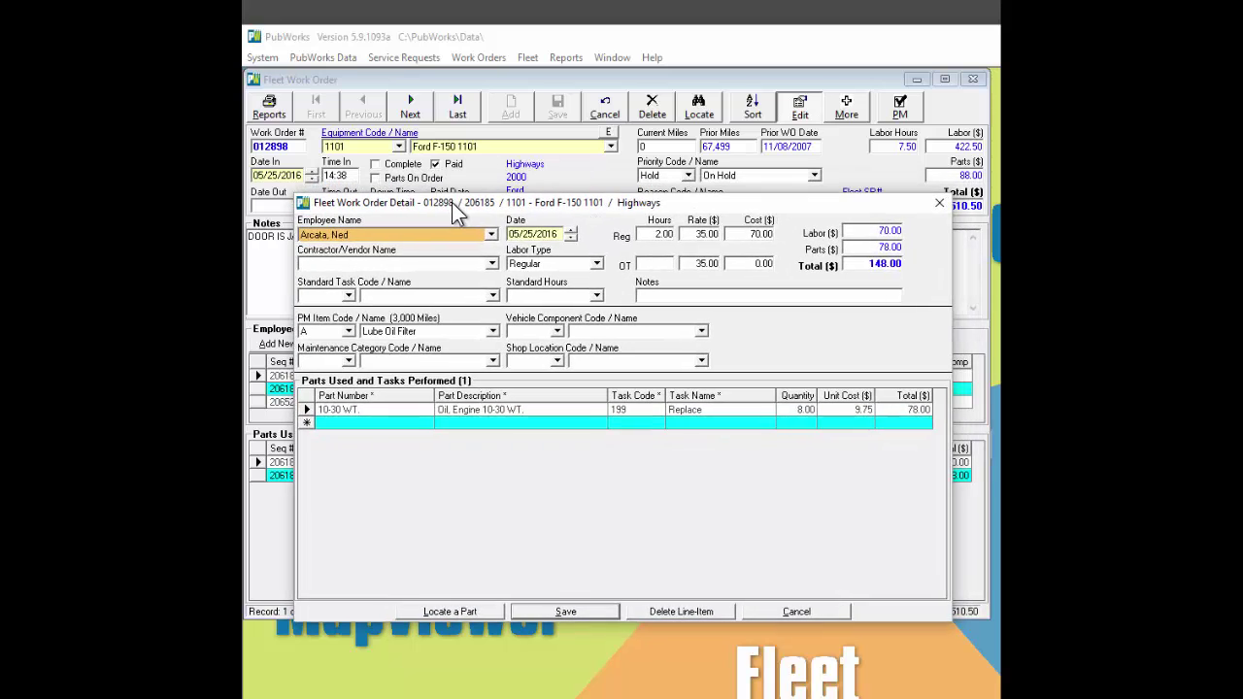
Enter a new part line EX123 with a unit cost of 22.99 below the engine oil in the detail
left_click(389, 426)
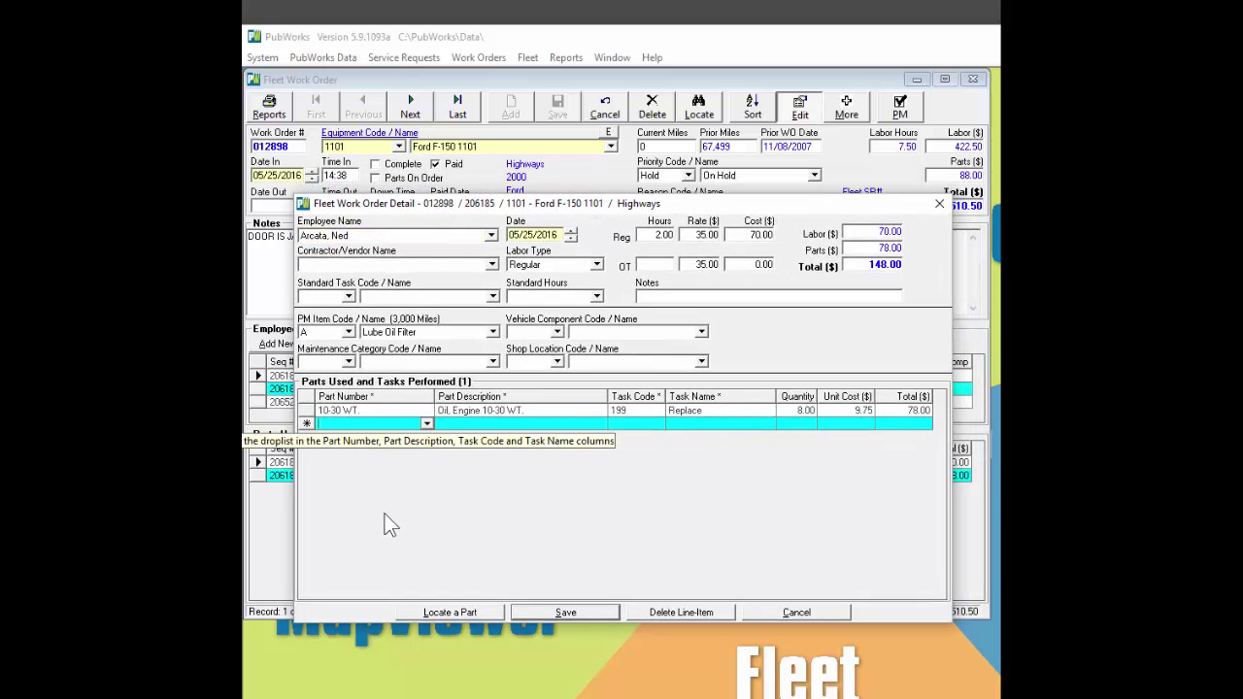
type("EX123")
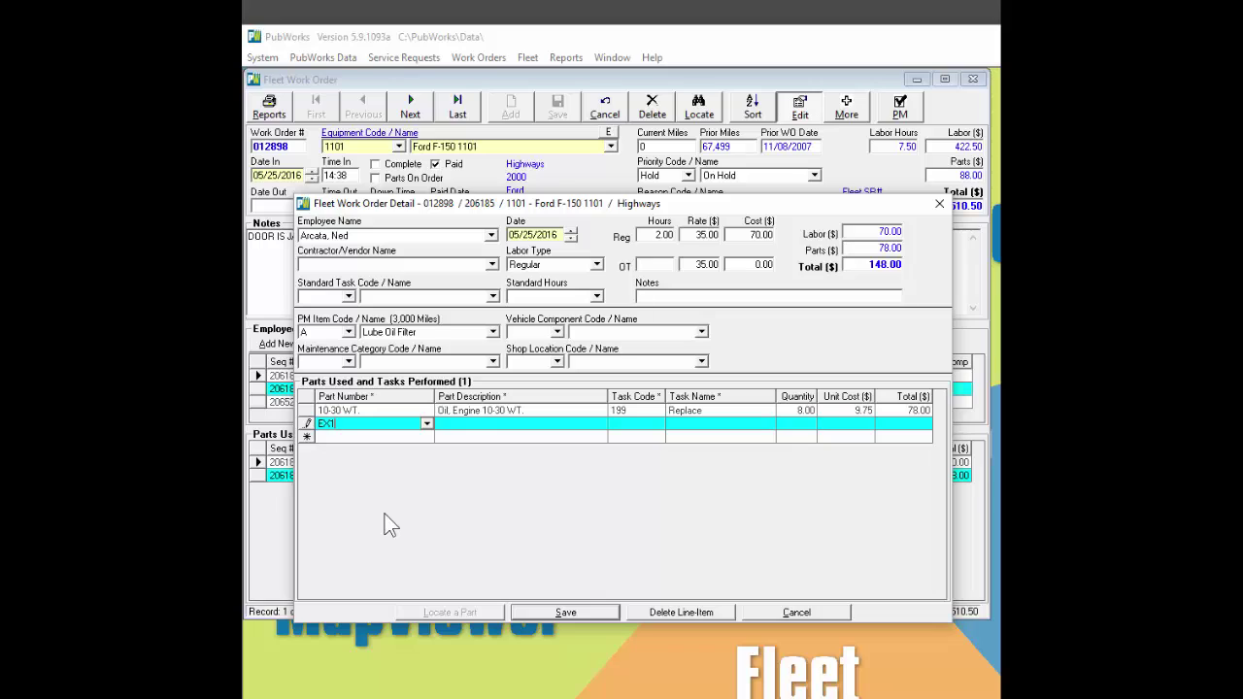
key("Tab")
key("Tab")
key("Tab")
key("Tab")
key("Tab")
type("22.99")
key("Tab")
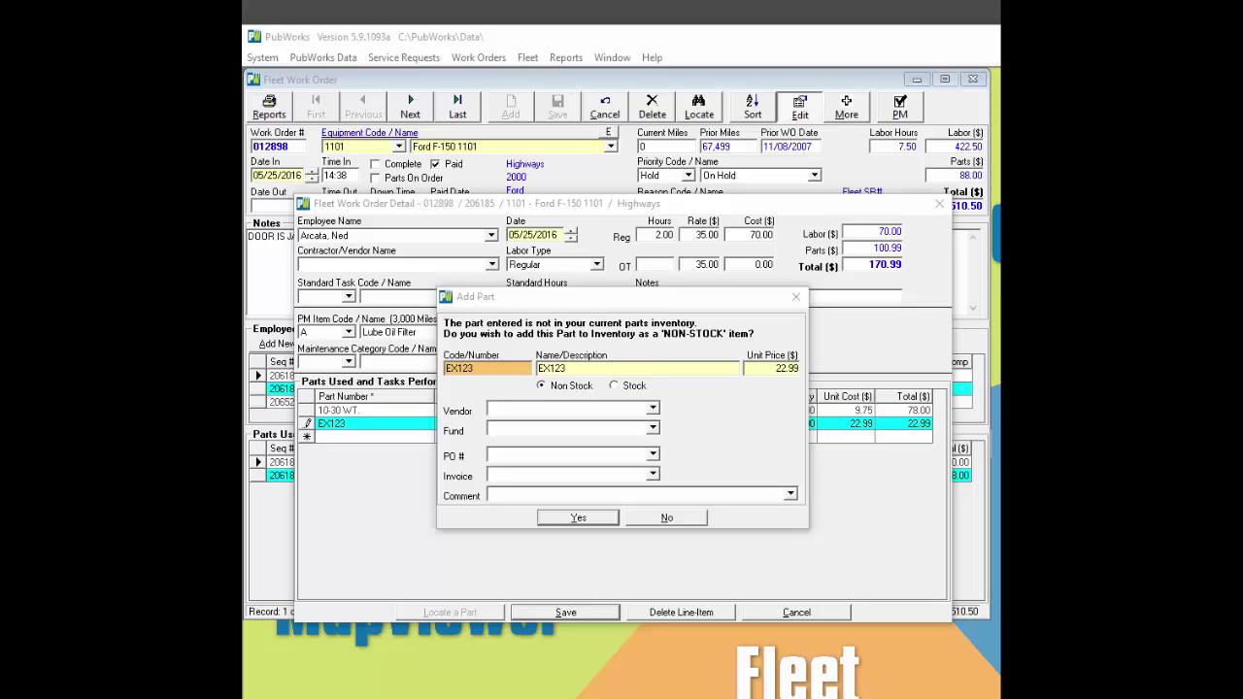
Add EX123 as a non-stock part with vendor Ace Hardware, fund Airport Supplies, the Road Salt and Sand purchase order, invoice 555 and comment ABC
left_click(653, 407)
left_click(514, 453)
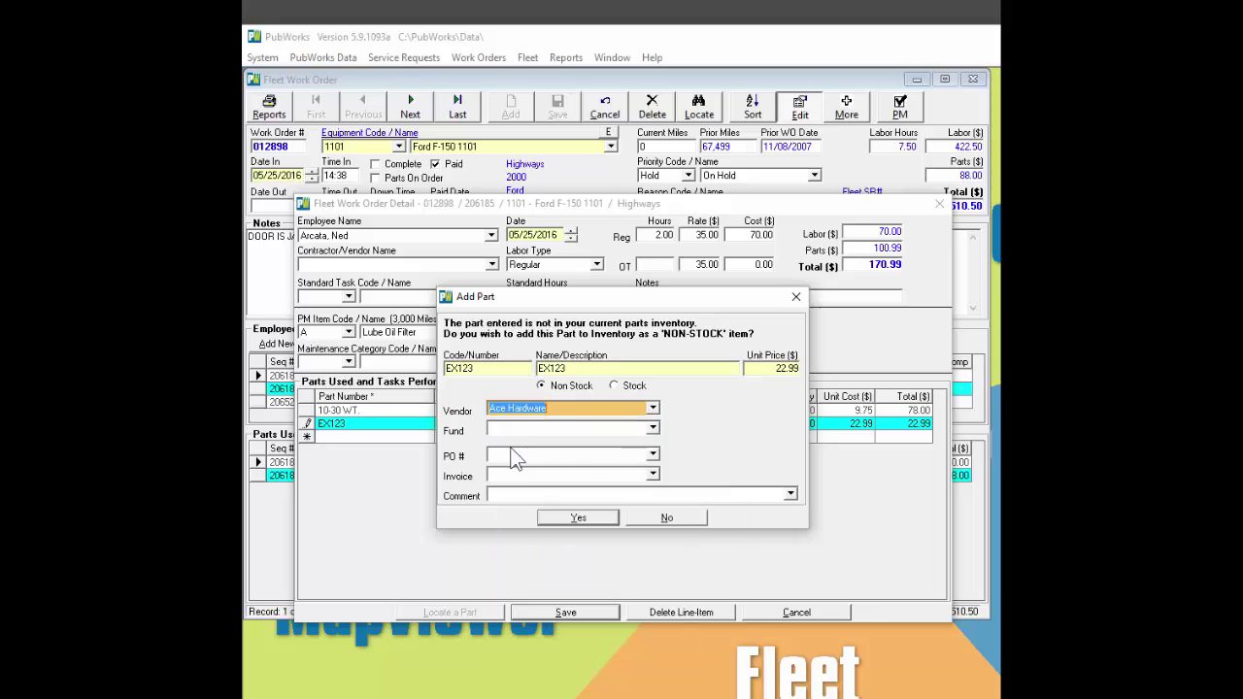
left_click(652, 430)
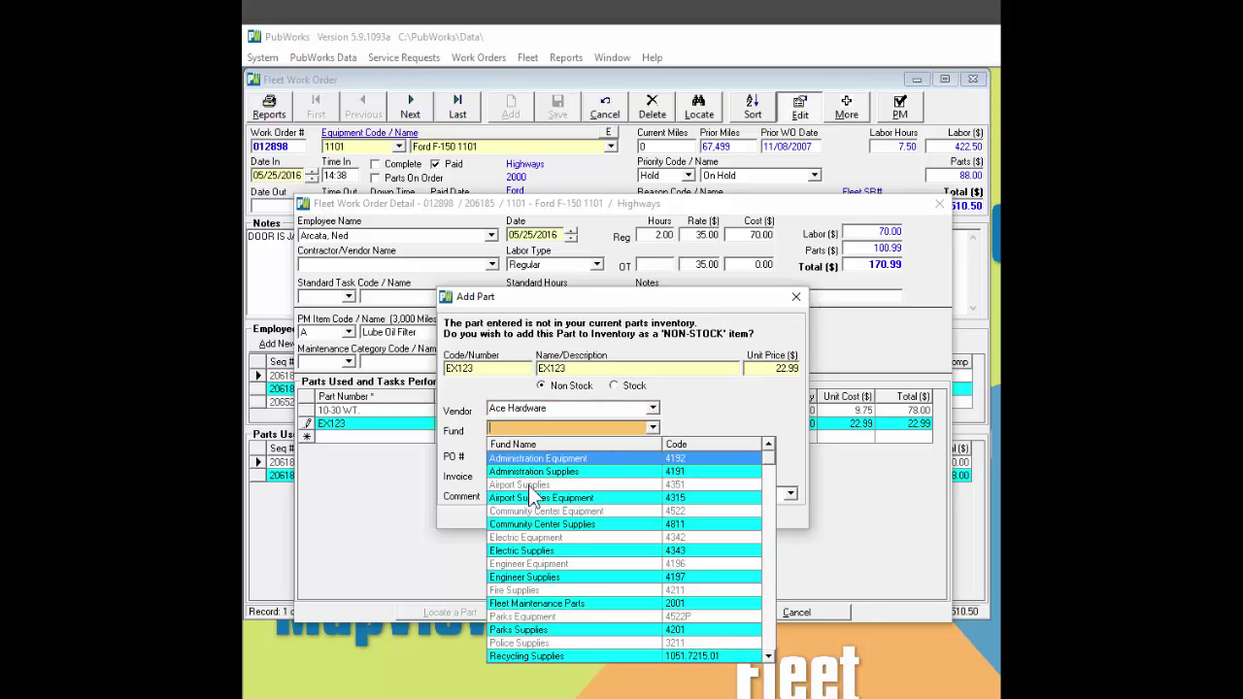
left_click(530, 486)
left_click(654, 456)
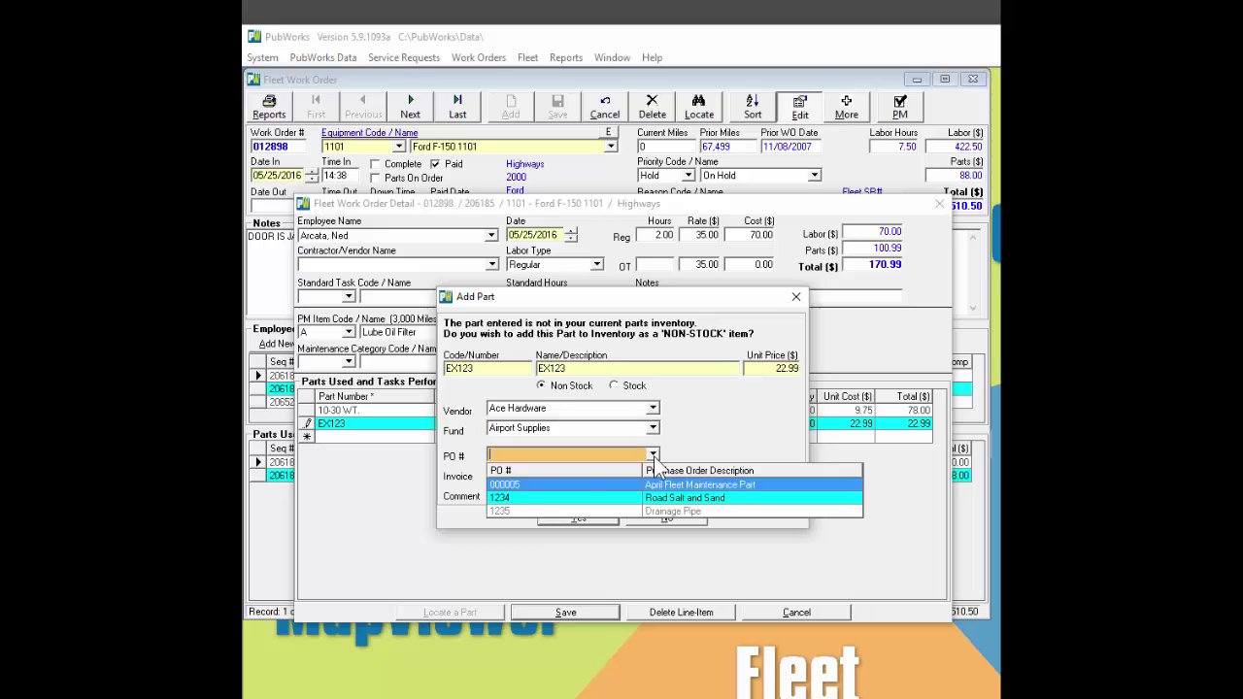
left_click(499, 497)
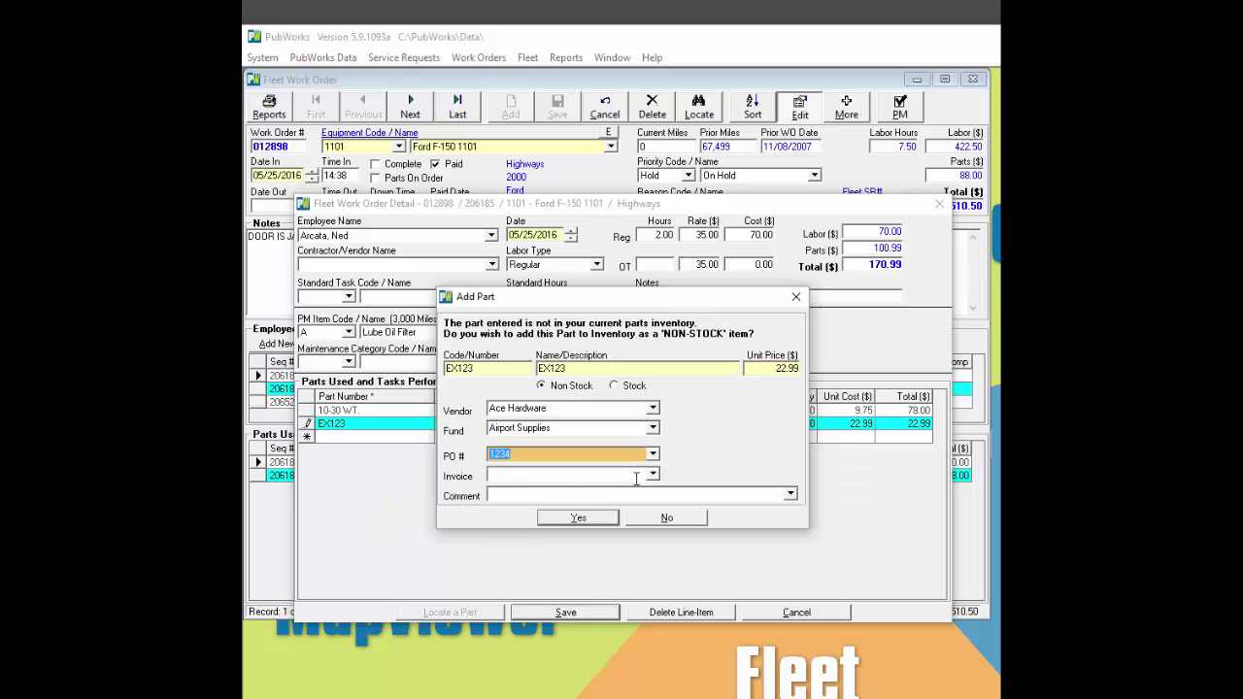
left_click(652, 474)
left_click(515, 517)
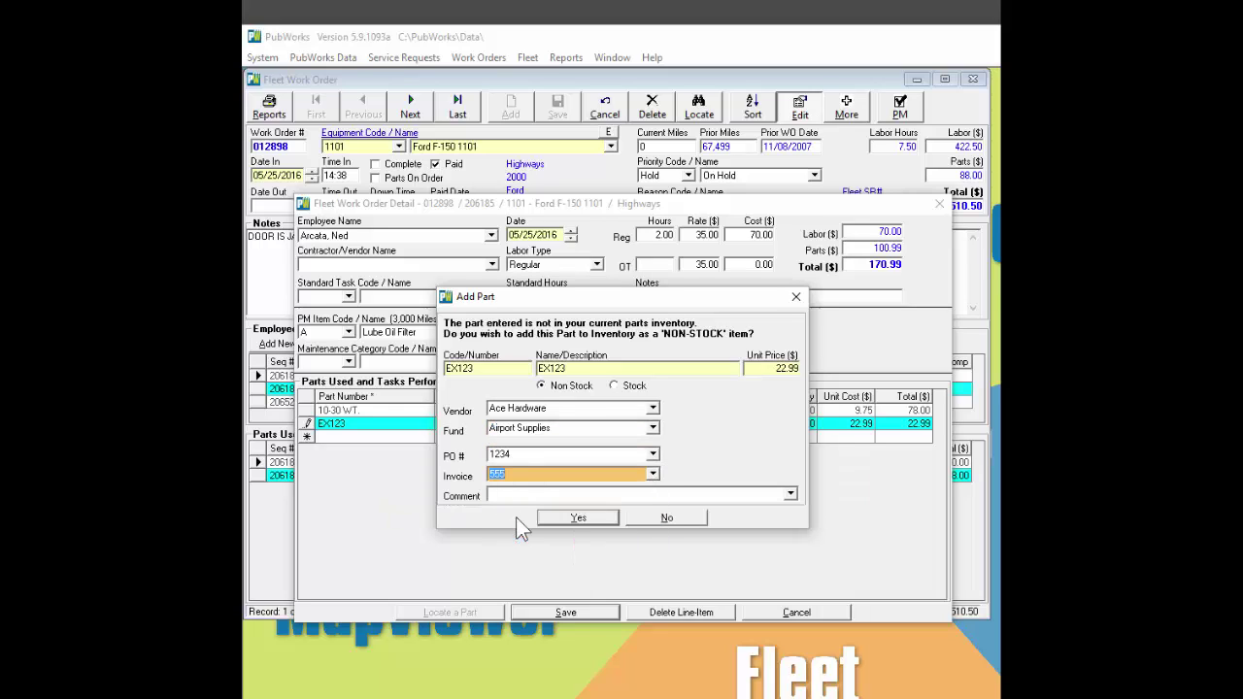
left_click(520, 493)
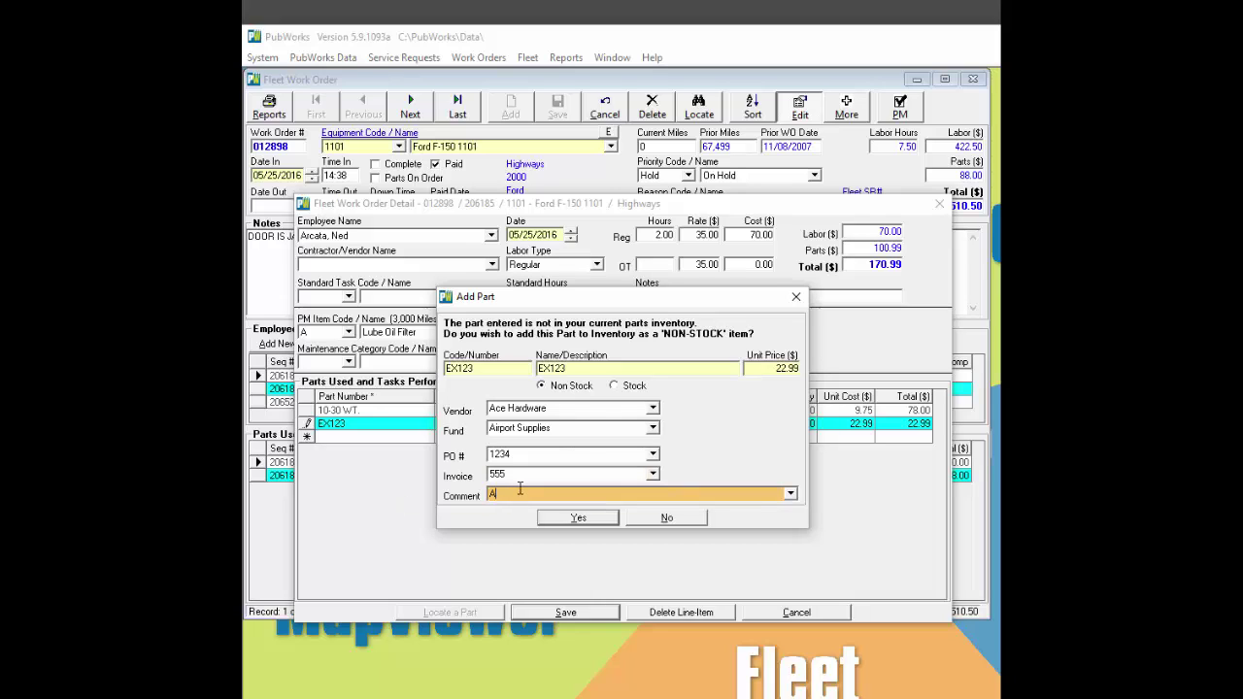
type("ABC")
left_click(576, 519)
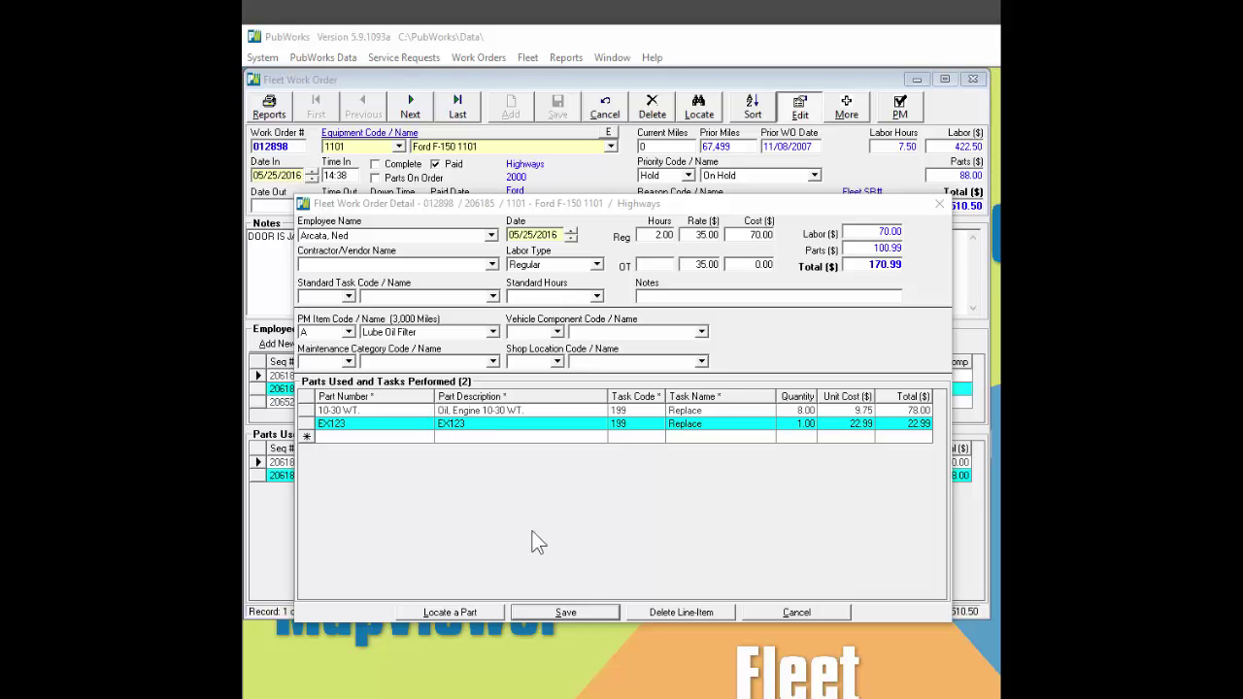
Save the employee detail with the EX123 part line and the Ford F-150 1101 work order
left_click(576, 614)
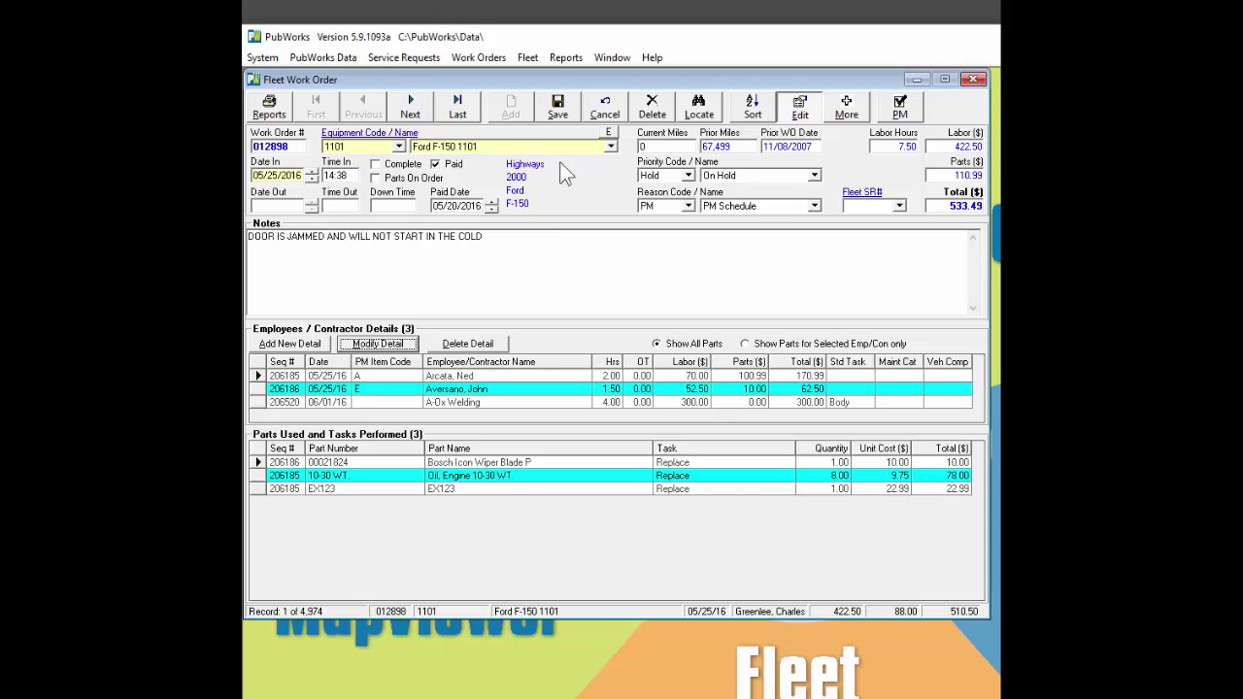
left_click(557, 107)
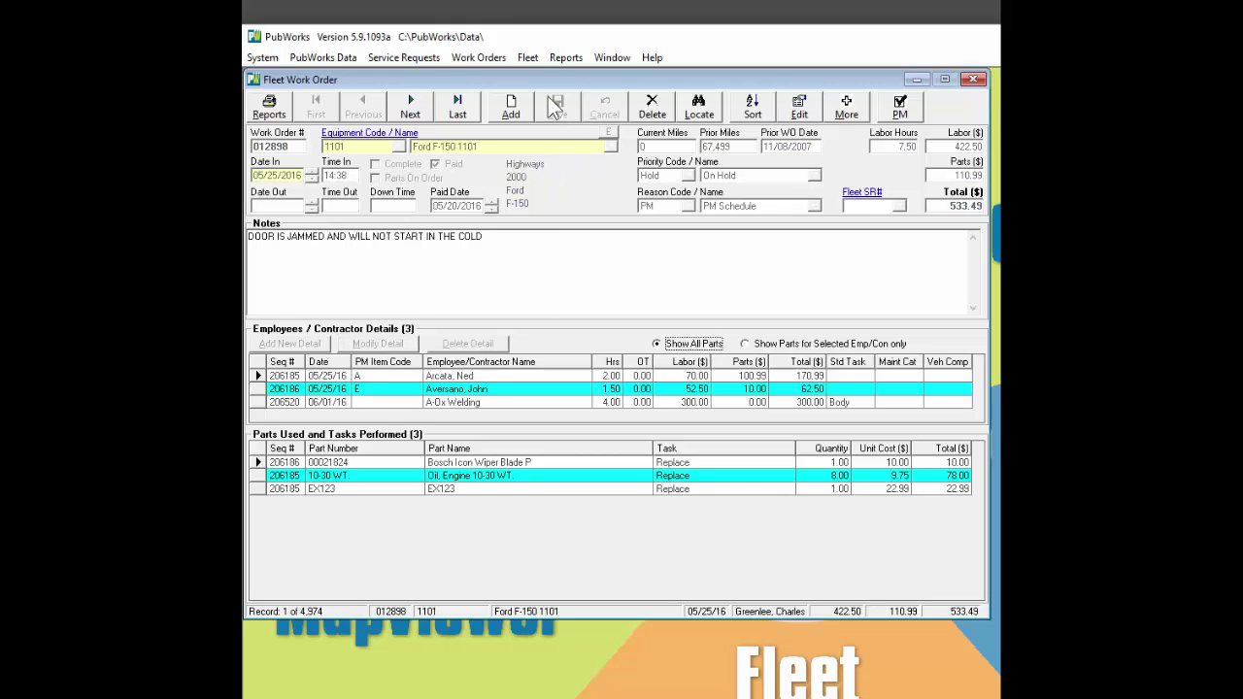
Open the fleet parts records for all parts, search for EX1 and bring up part EX123
left_click(525, 59)
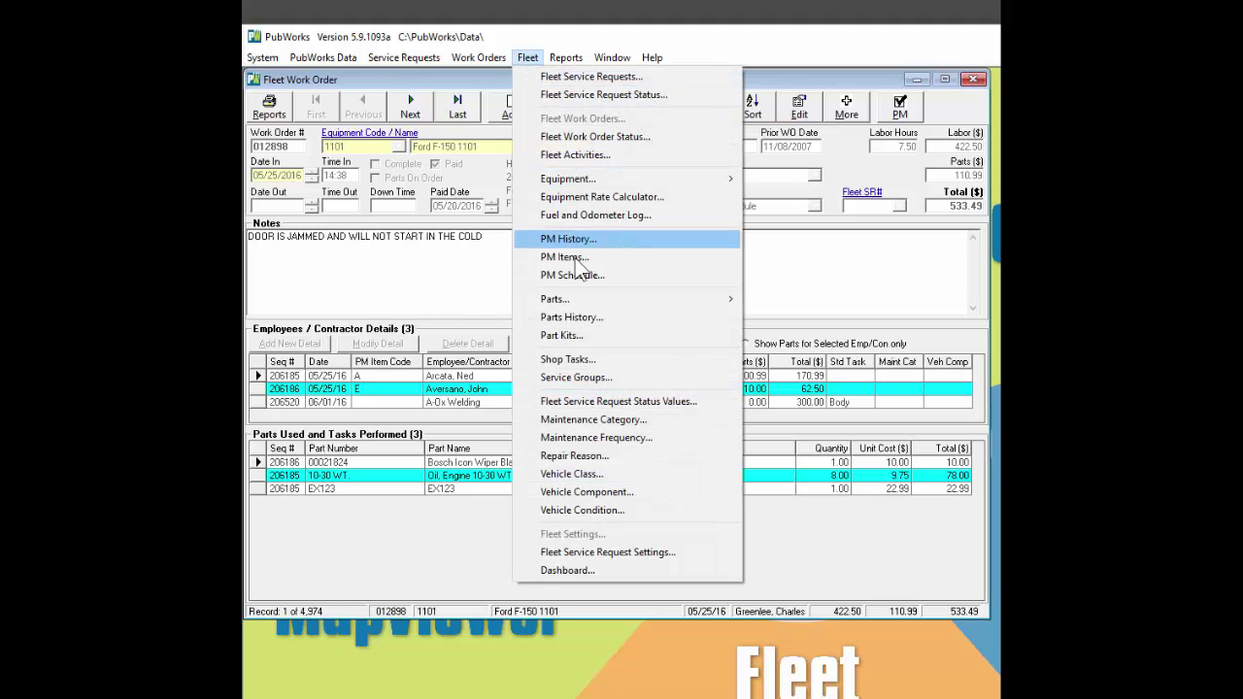
mouse_move(594, 299)
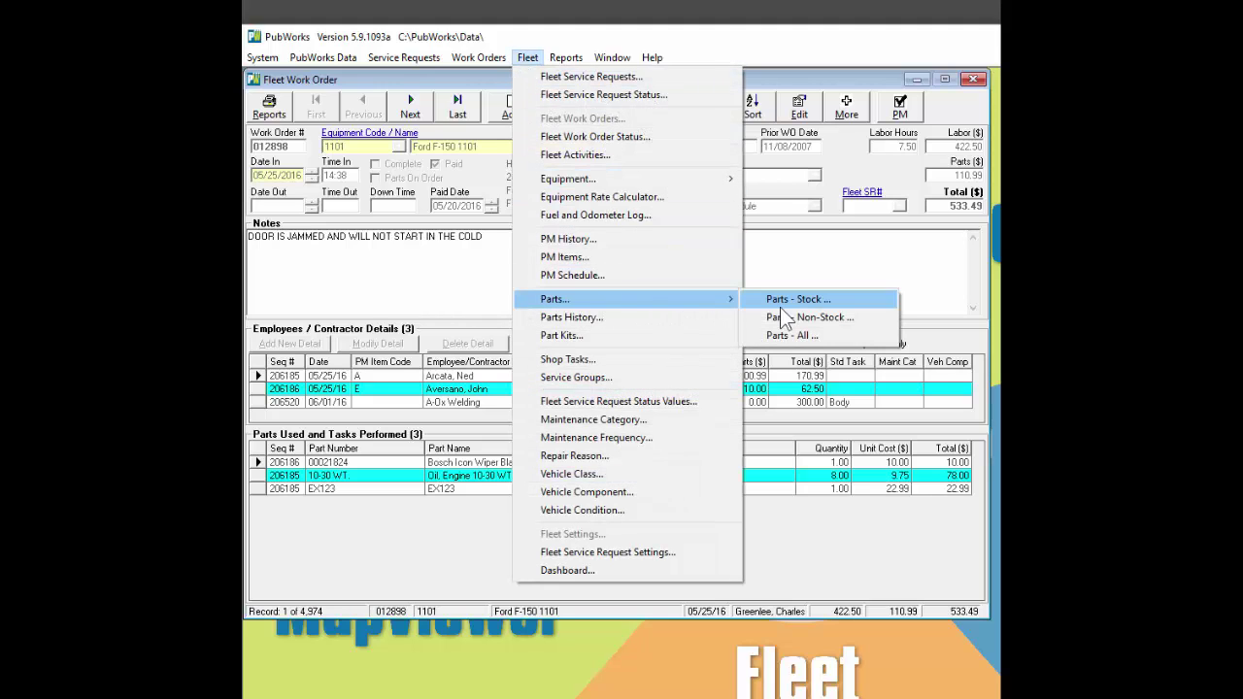
left_click(780, 334)
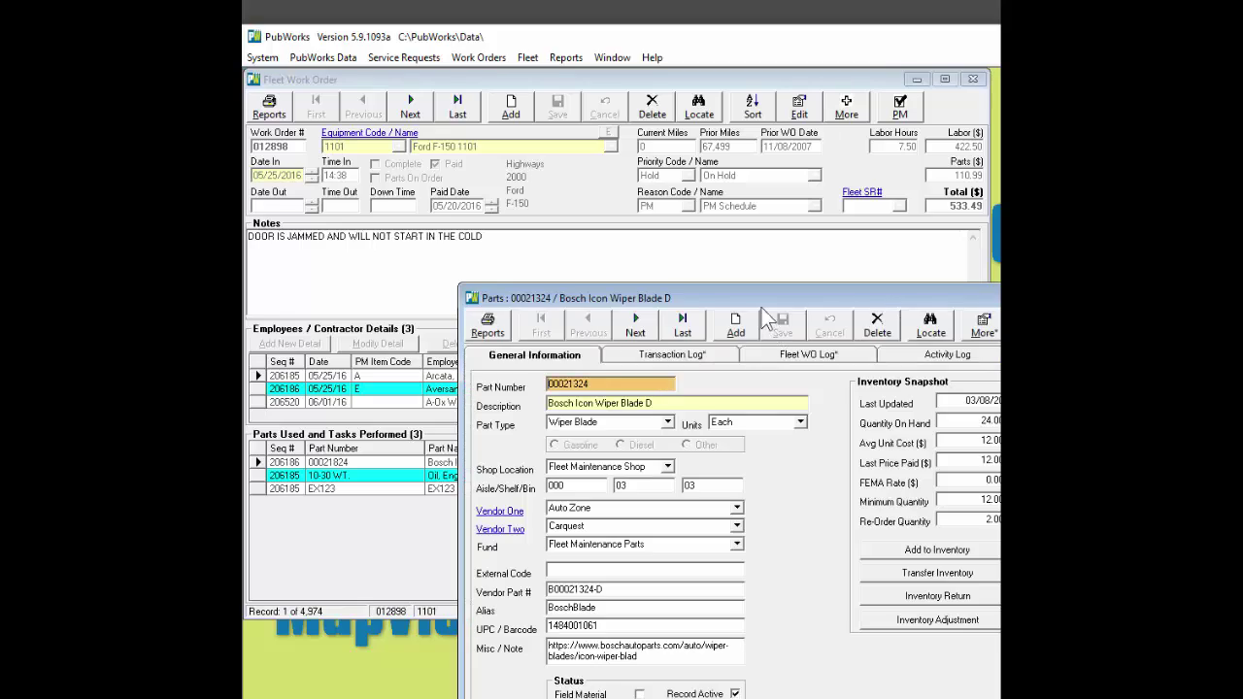
left_click_drag(754, 298, 573, 110)
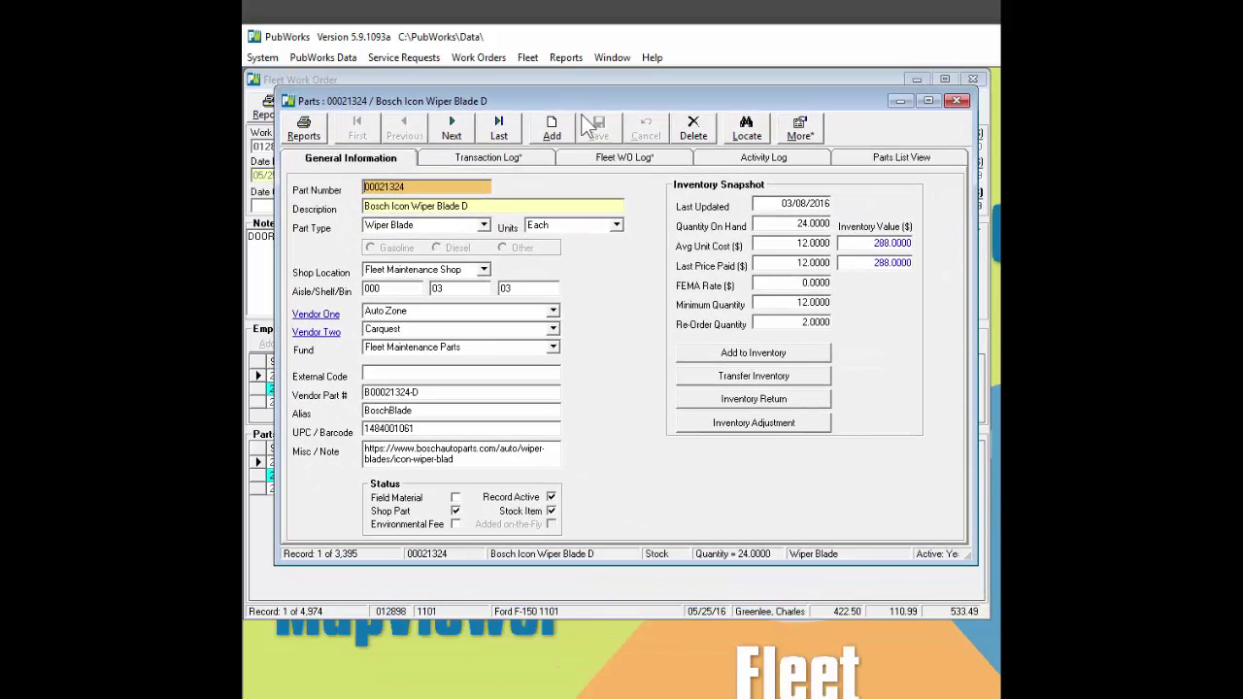
left_click(758, 142)
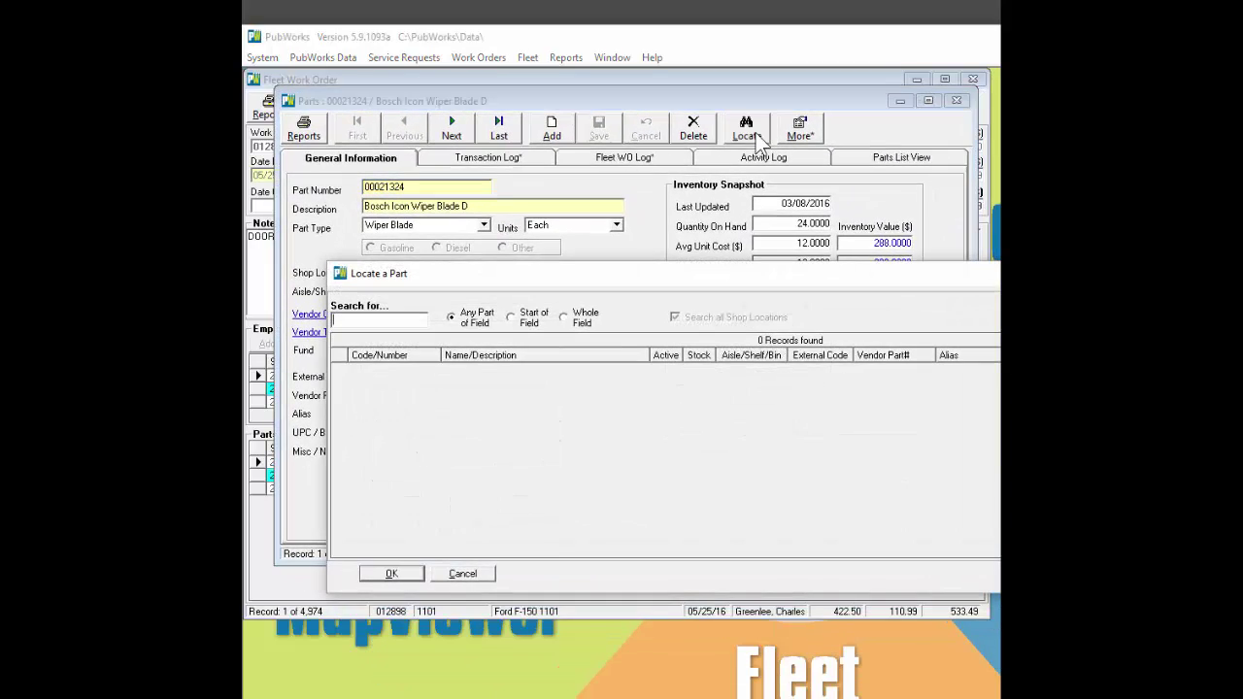
type("EX1")
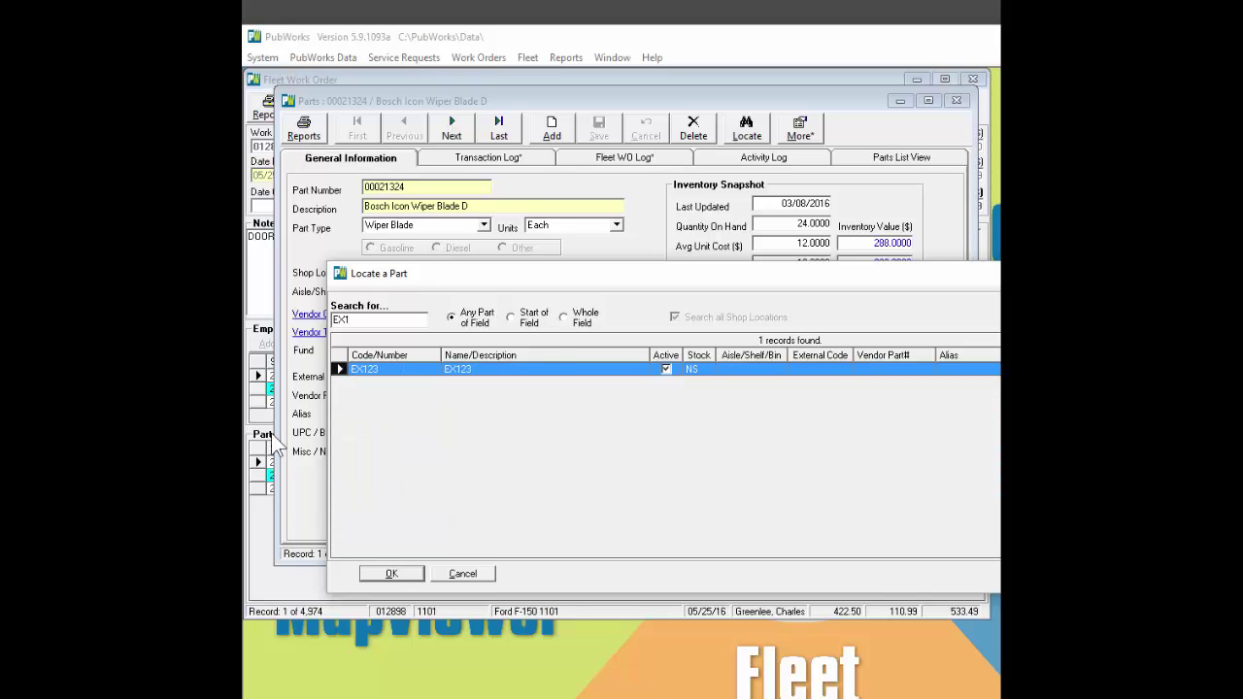
left_click(380, 575)
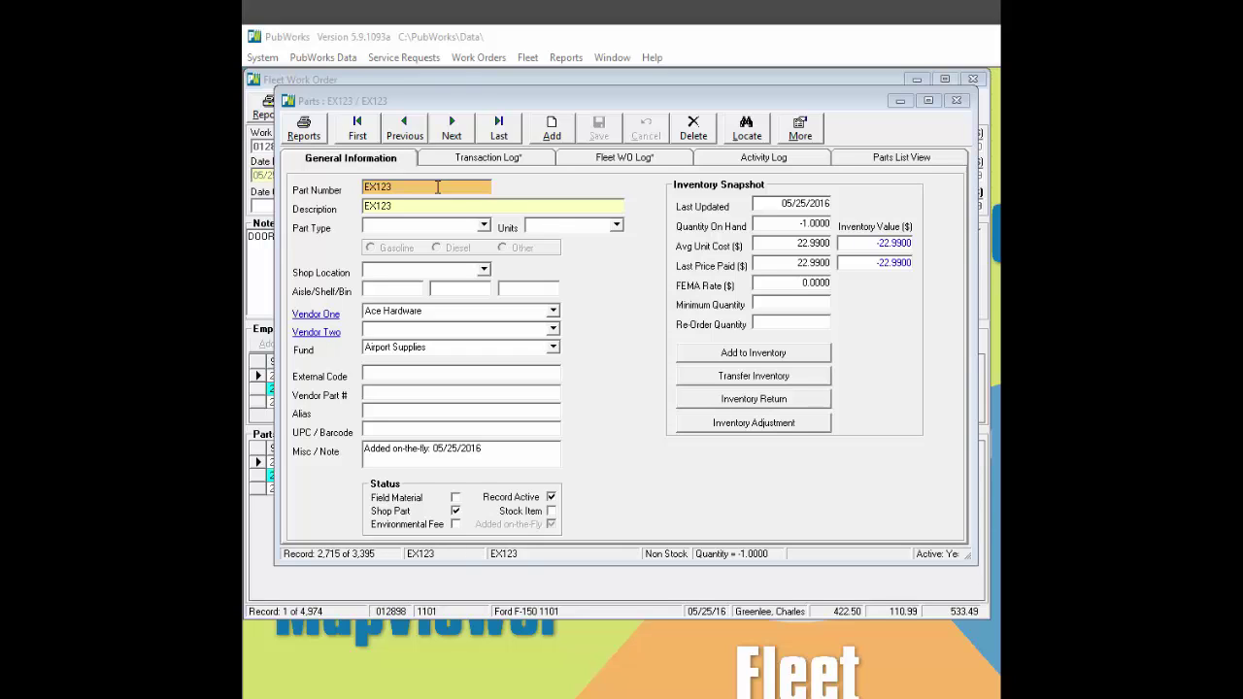
Review part EX123's vendor, fund and on-the-fly note, and check the vendor, PO and invoice in its transaction log
left_click(442, 311)
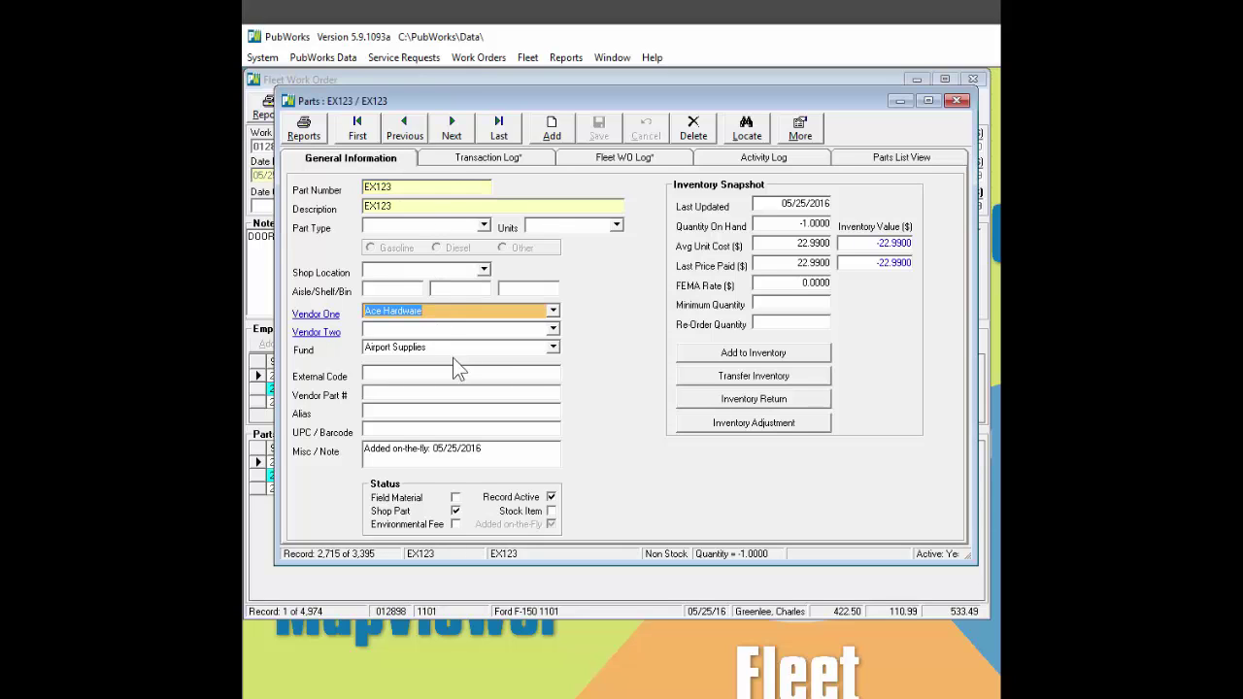
left_click(459, 348)
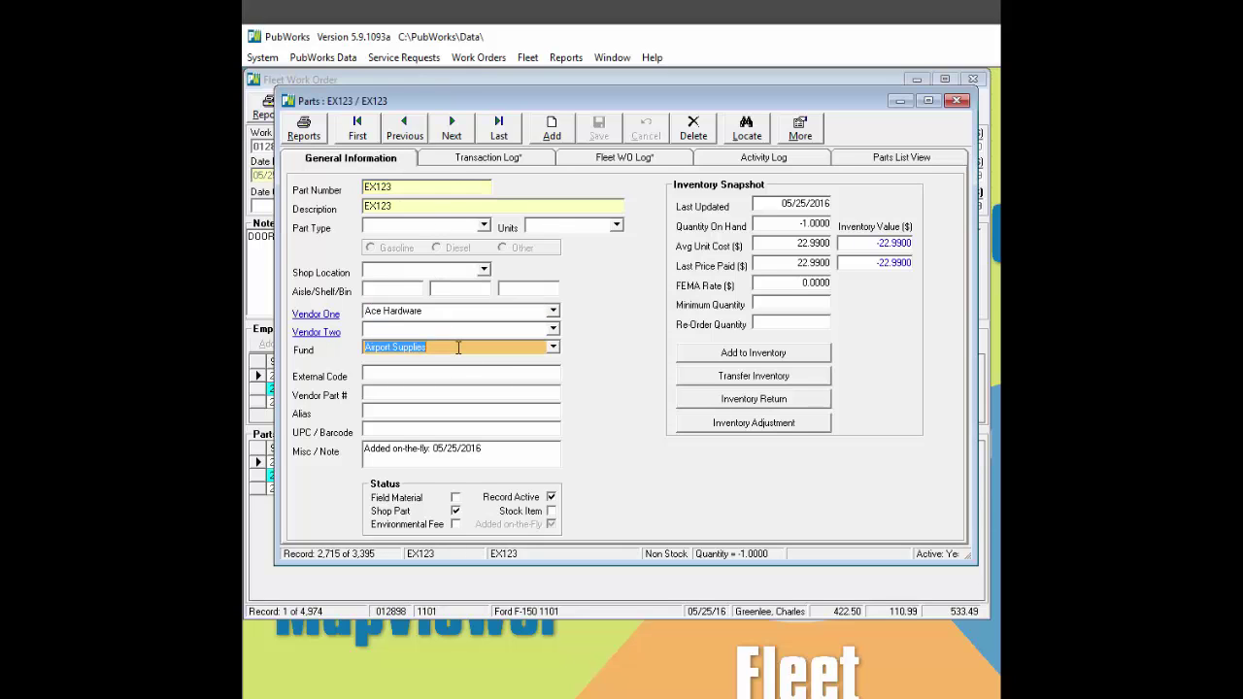
left_click(488, 448)
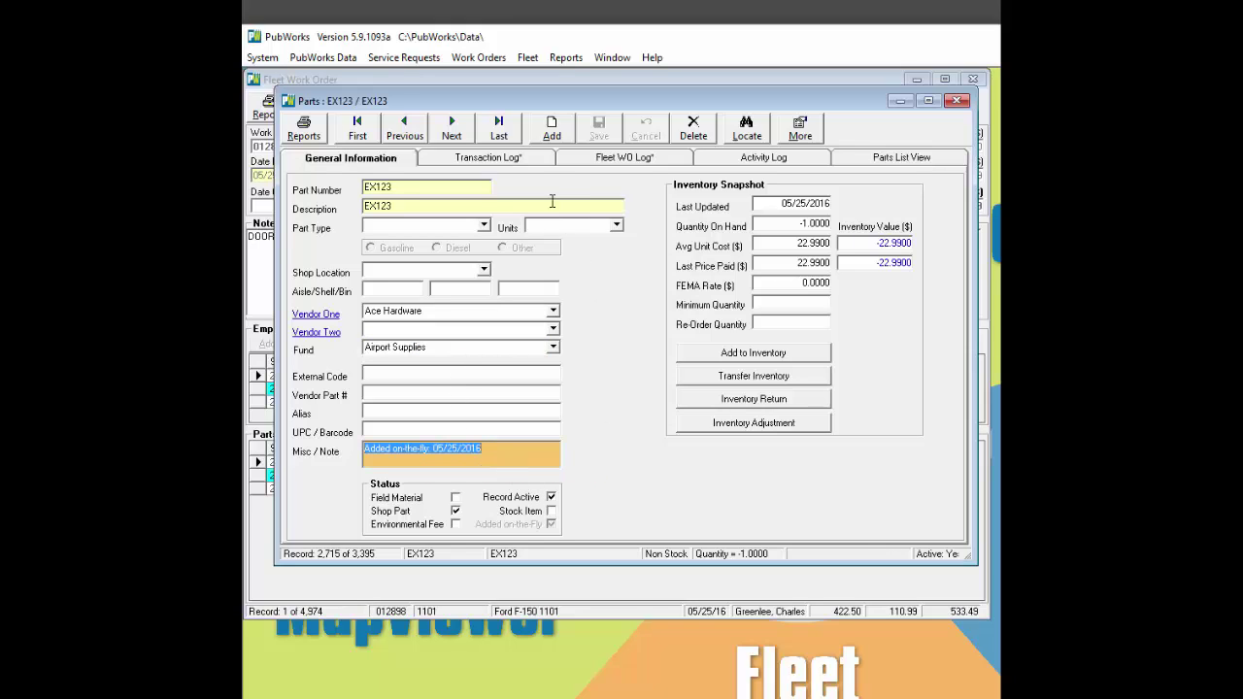
left_click(532, 160)
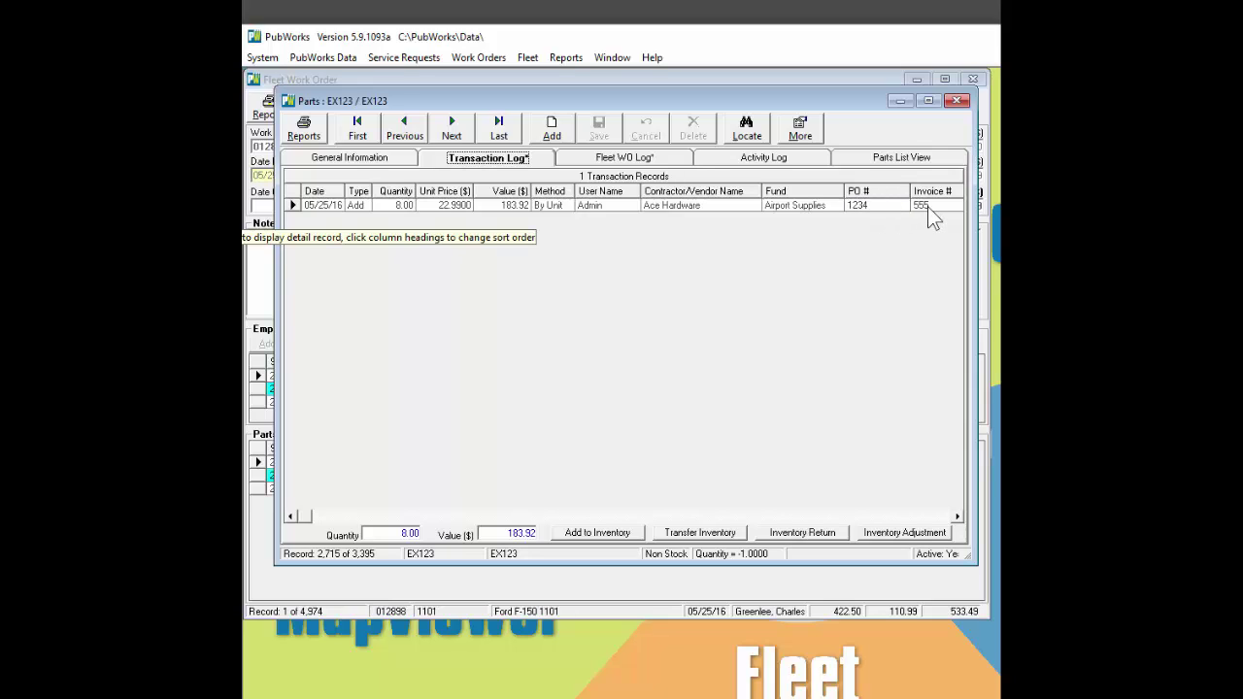
left_click(350, 159)
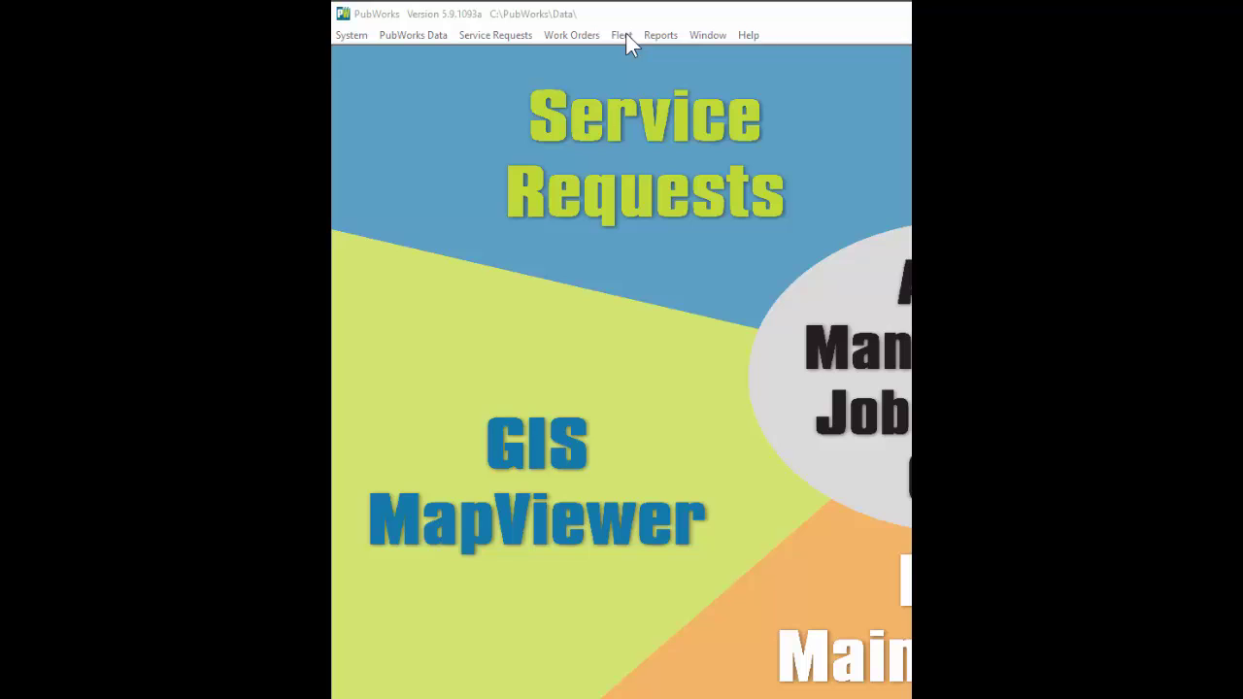
Open the fleet Dashboard and view the fuel usage and vehicle inventory charts, ending on the repair and maintenance costs
left_click(621, 36)
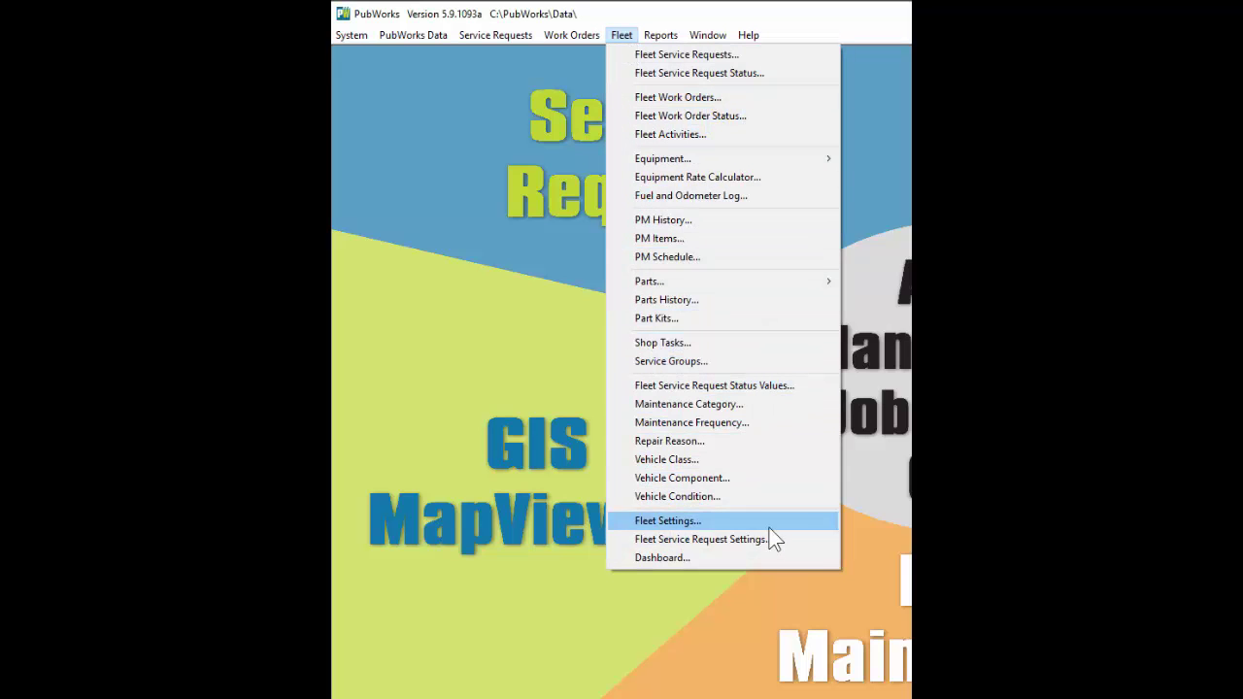
left_click(780, 558)
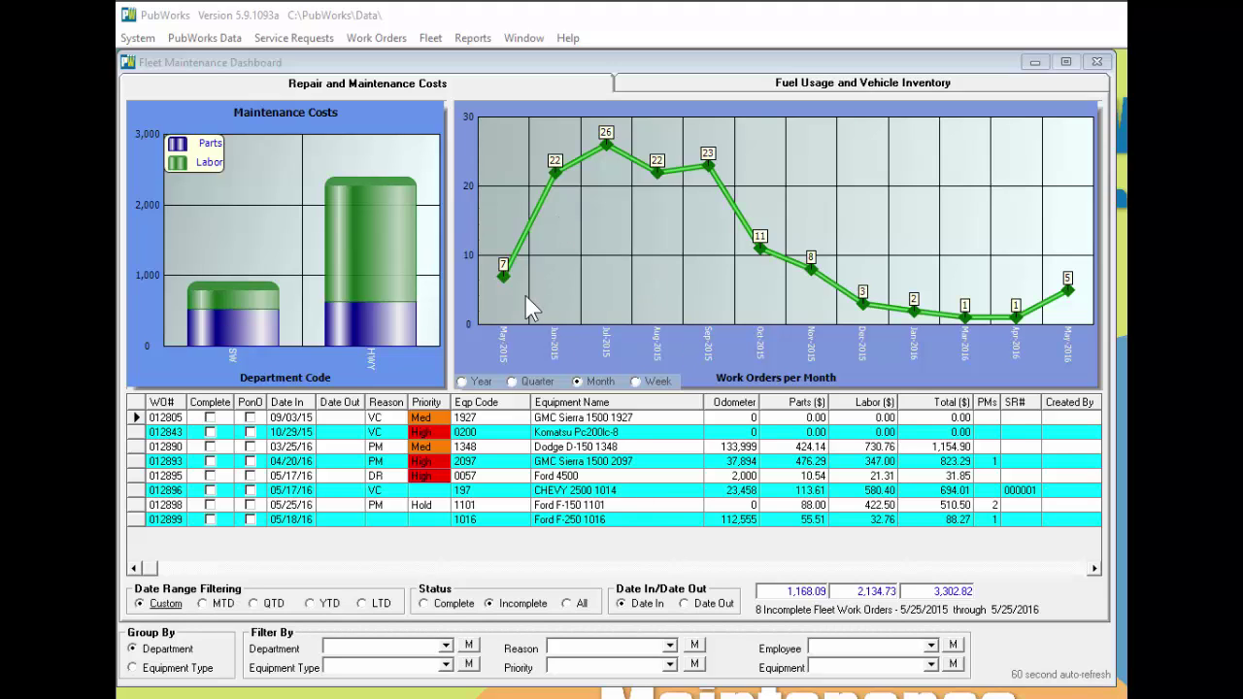
left_click(749, 84)
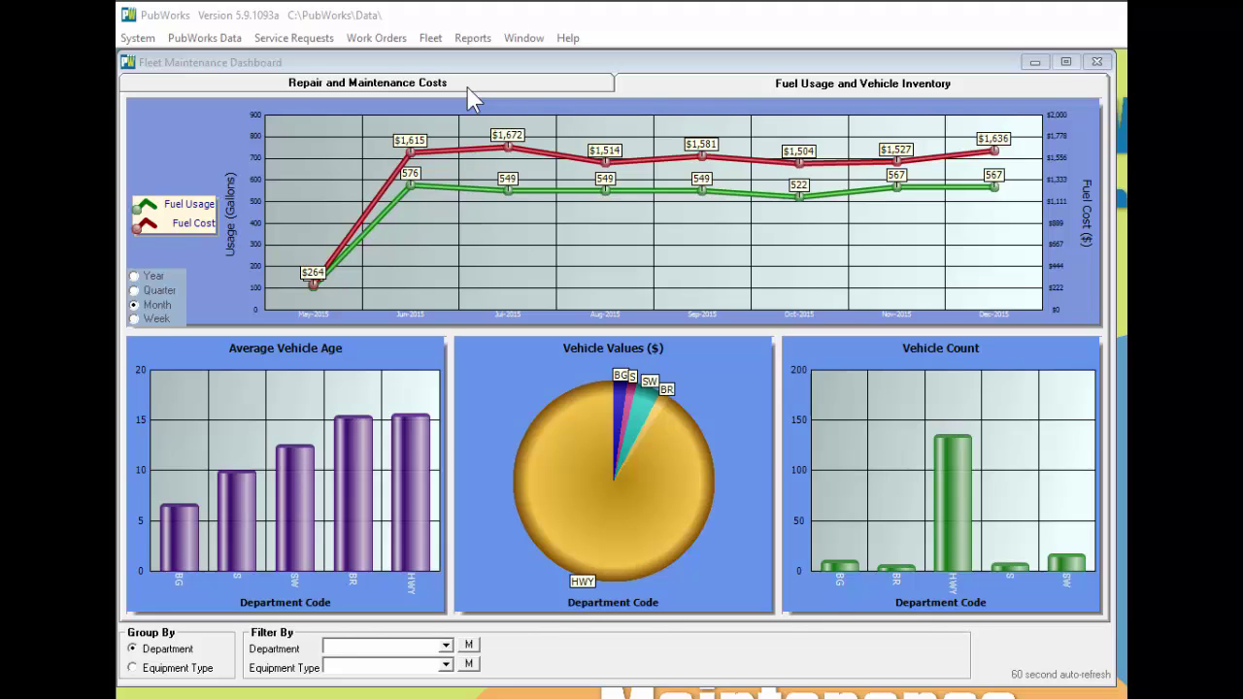
left_click(467, 87)
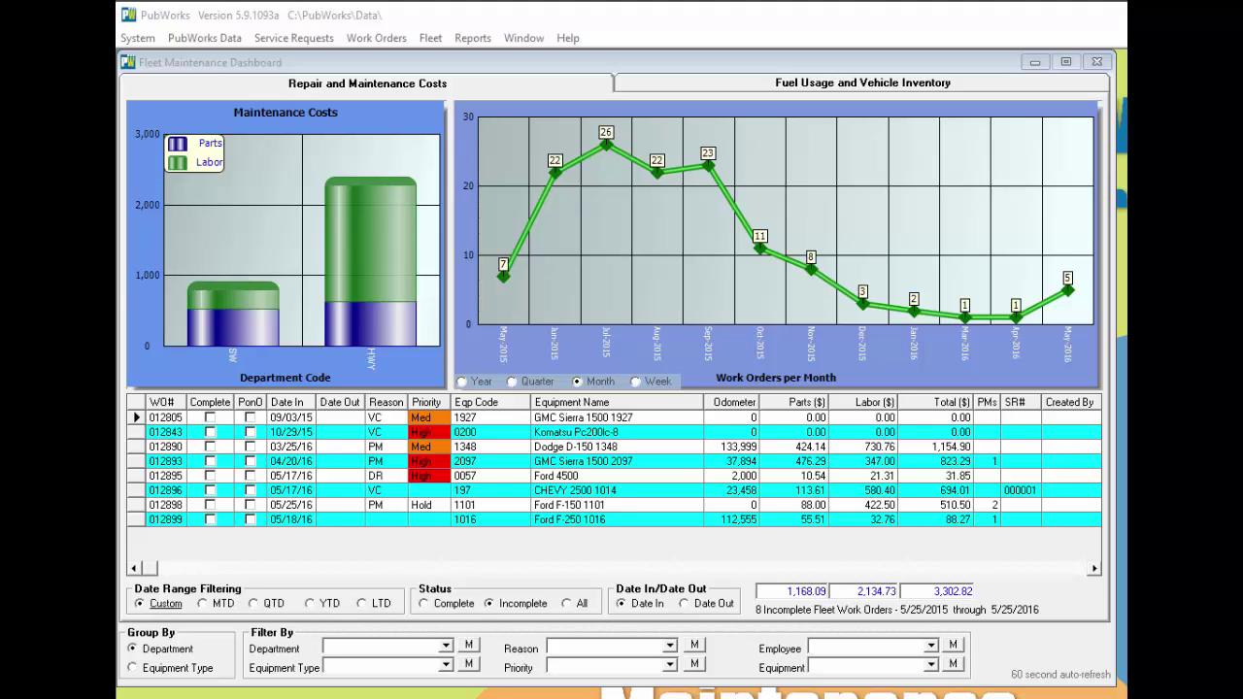
Apply a custom date filter of the last 365 days and include fleet work orders of all statuses
left_click(162, 606)
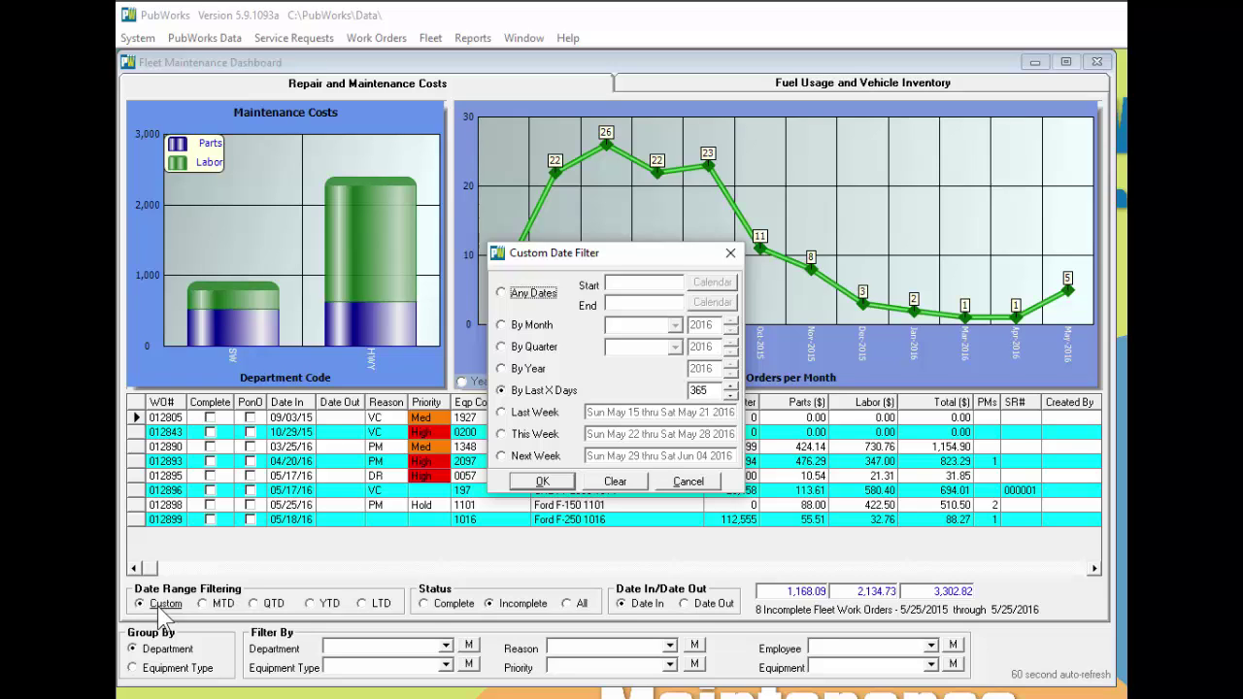
left_click(708, 390)
left_click(545, 486)
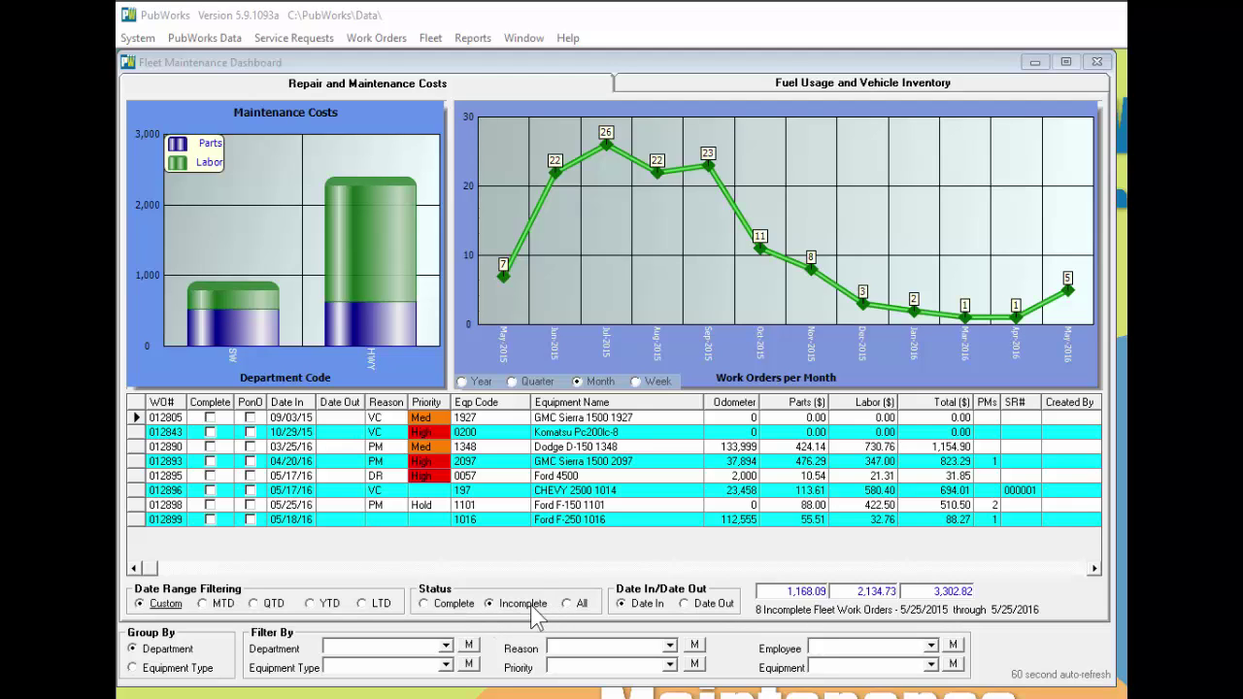
left_click(570, 605)
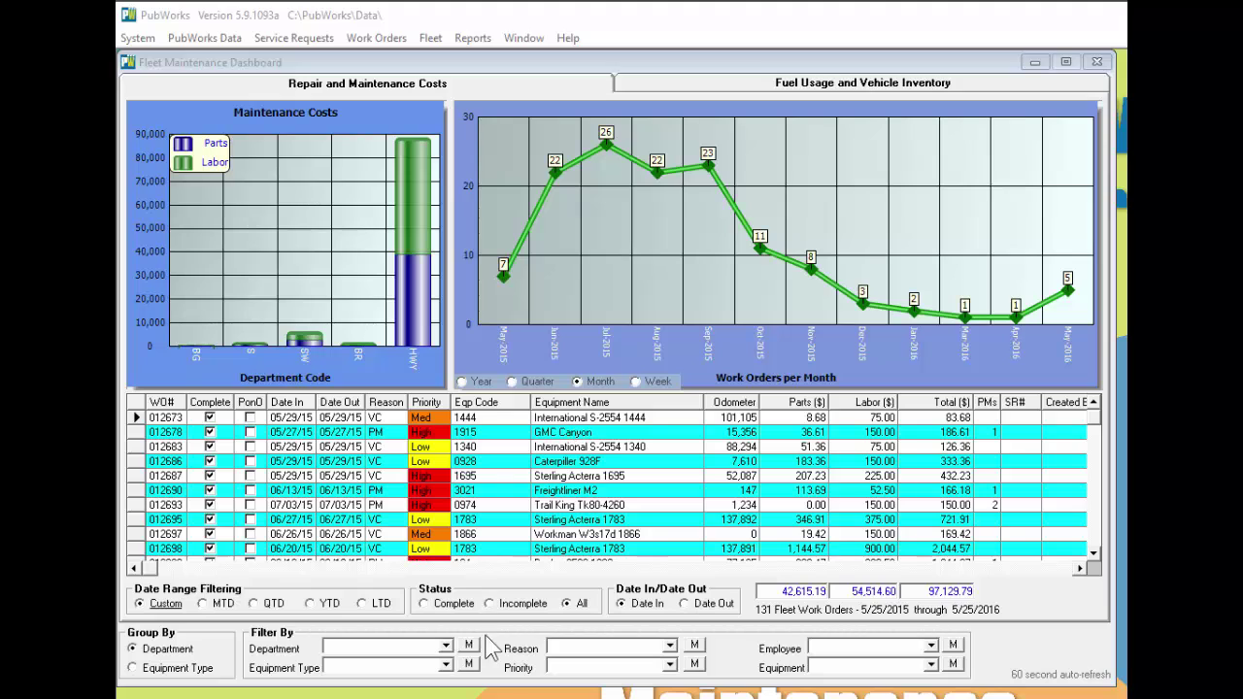
Filter the repair and maintenance costs to the Highways department and group them by equipment type
left_click(445, 647)
left_click(417, 698)
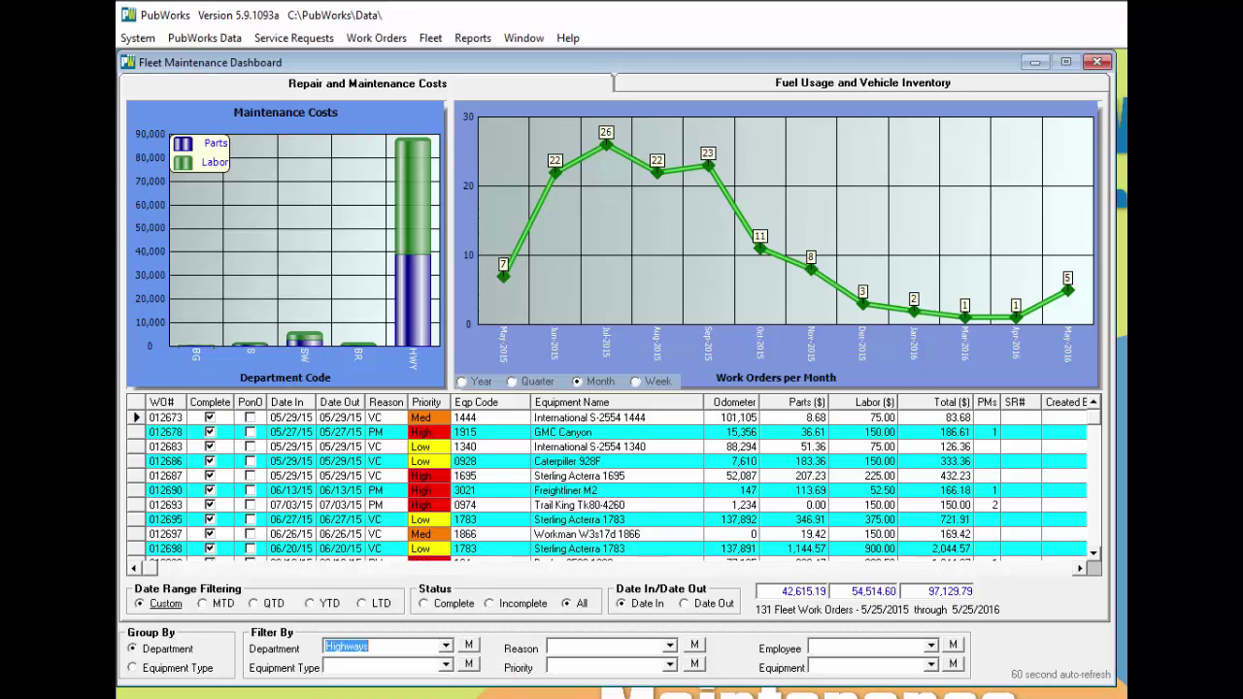
left_click(170, 671)
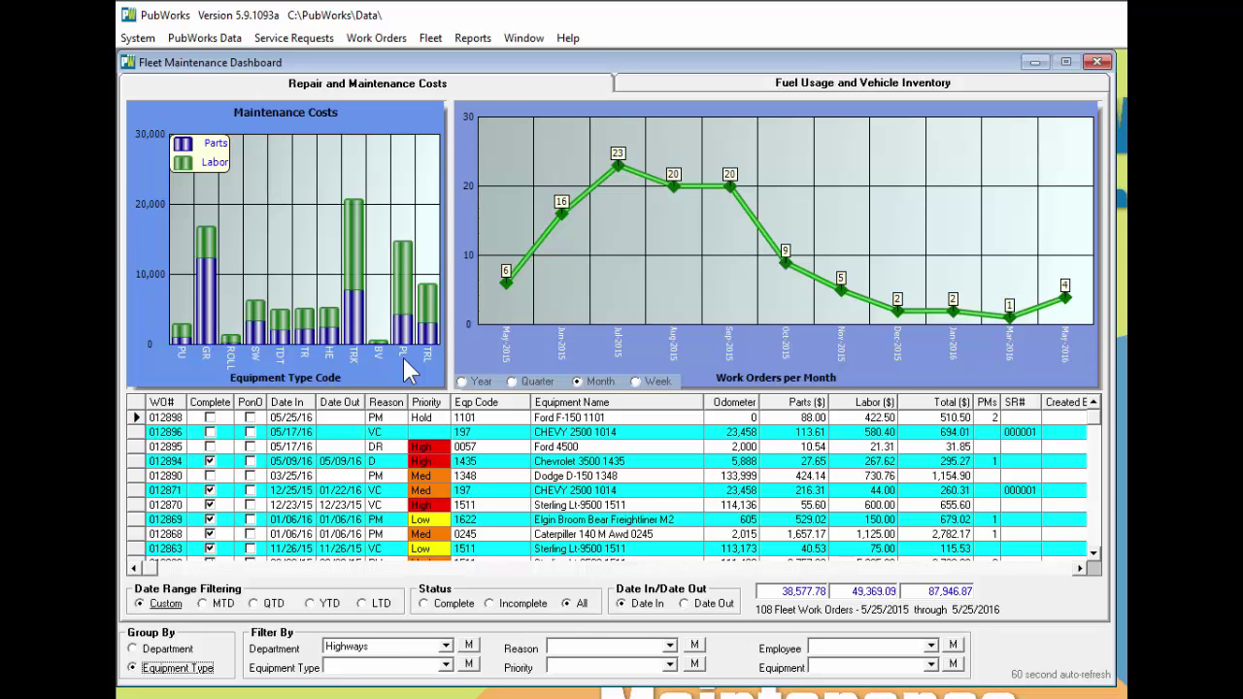
Filter the fuel usage and vehicle inventory charts to the Sheriff department, grouped by equipment type with fuel plotted by week
left_click(799, 85)
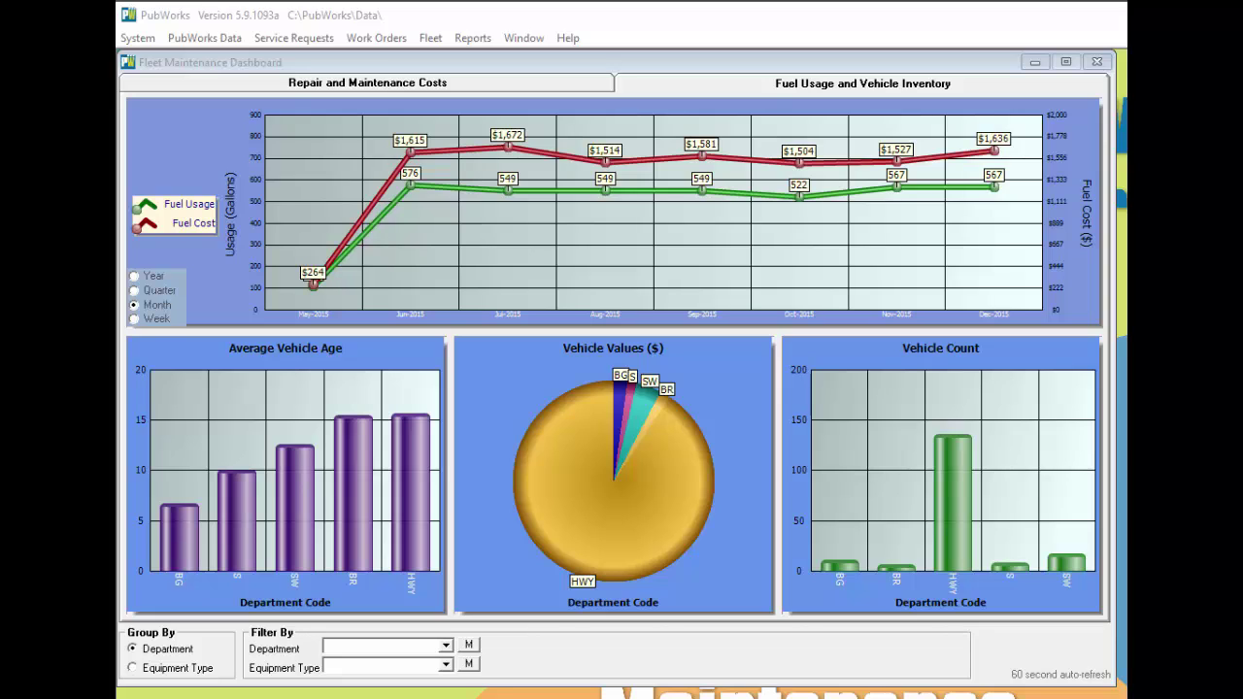
left_click(446, 645)
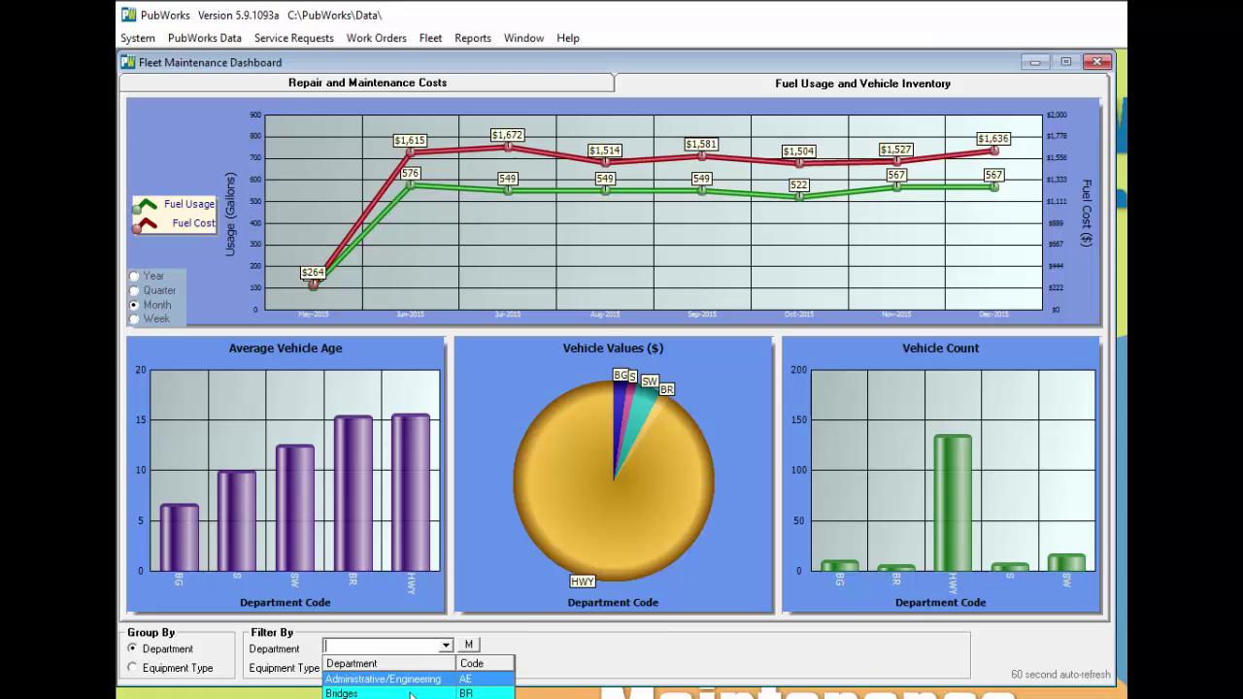
left_click(378, 697)
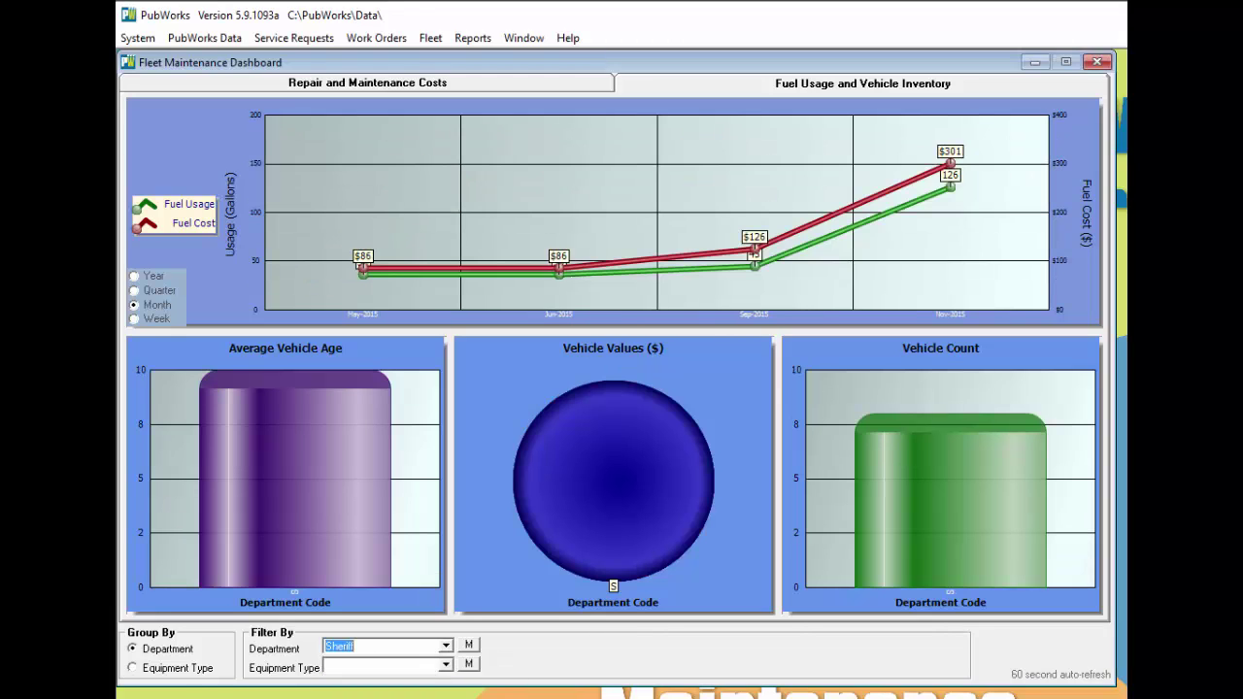
left_click(180, 671)
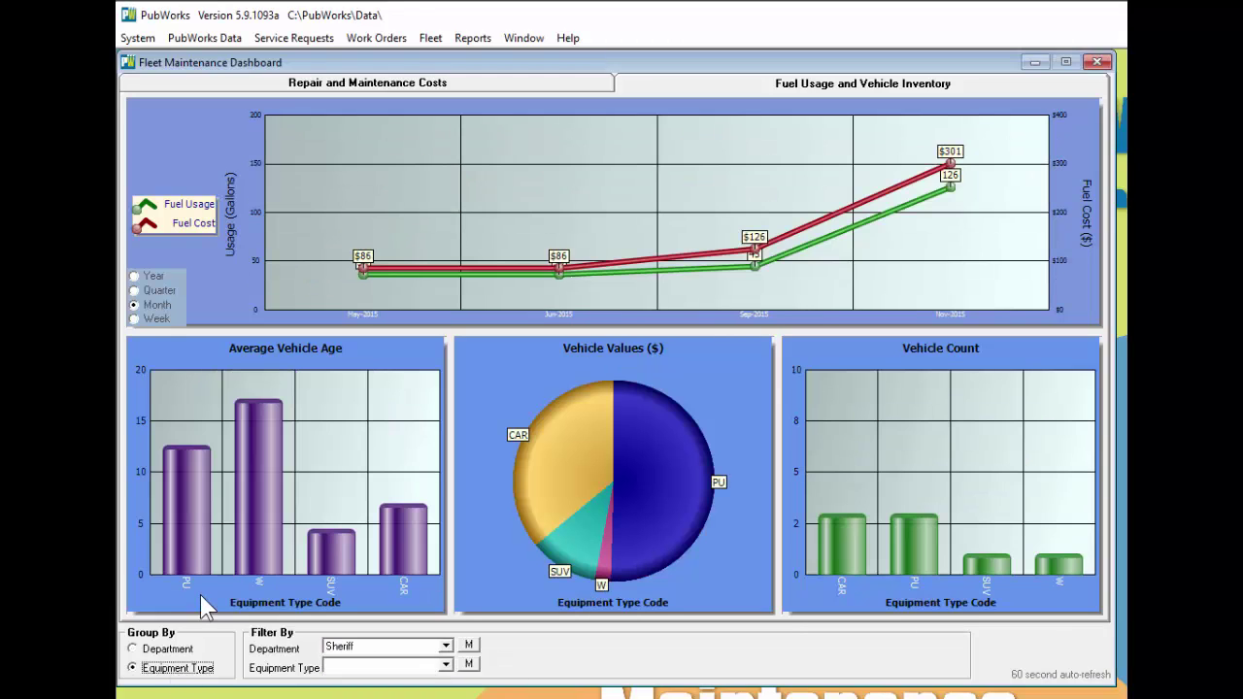
left_click(151, 320)
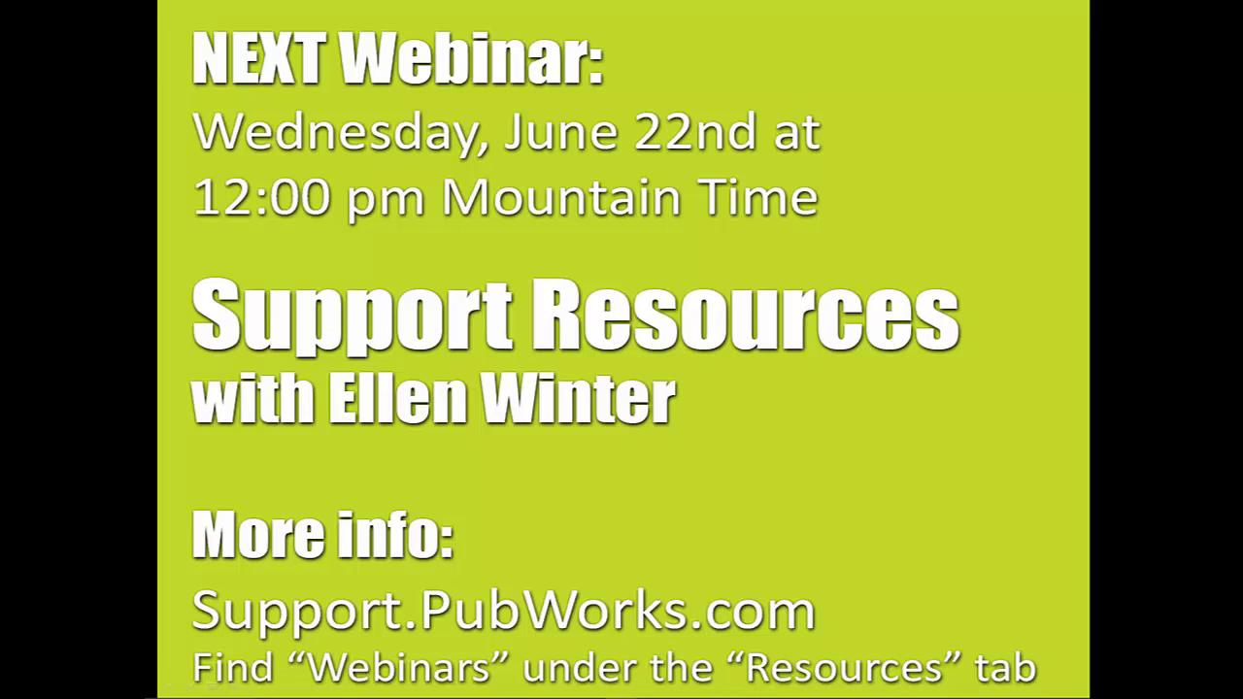
key("Right")
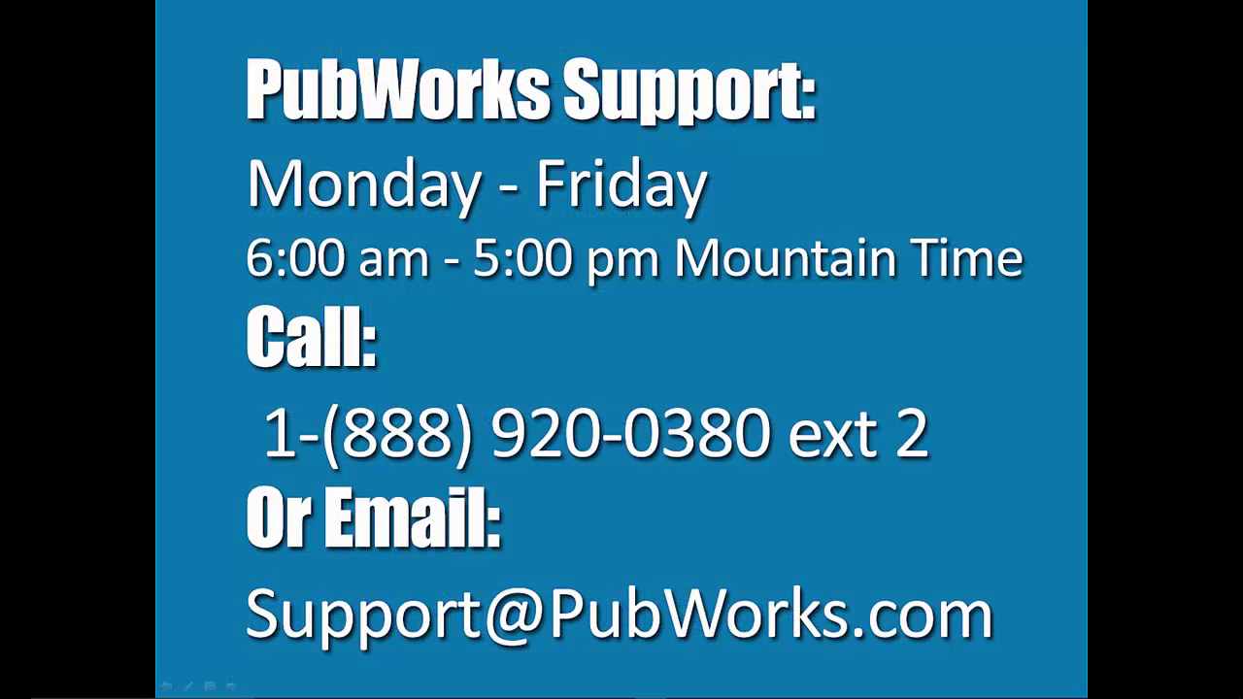